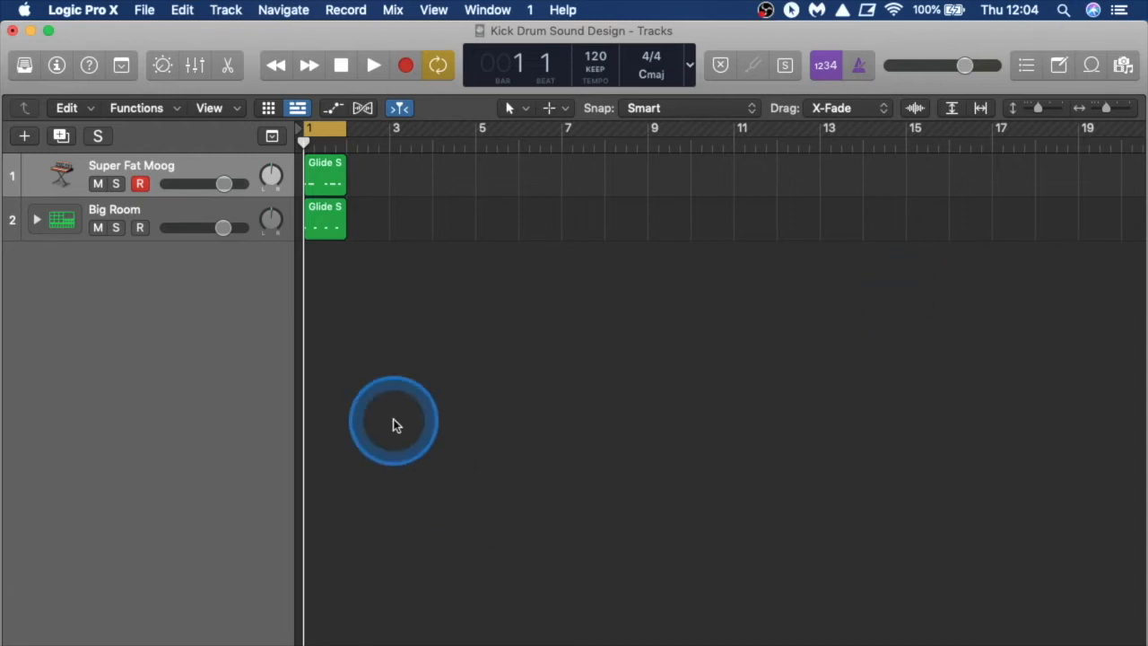
Select the Big Room track and deselect its region.
left_click(148, 211)
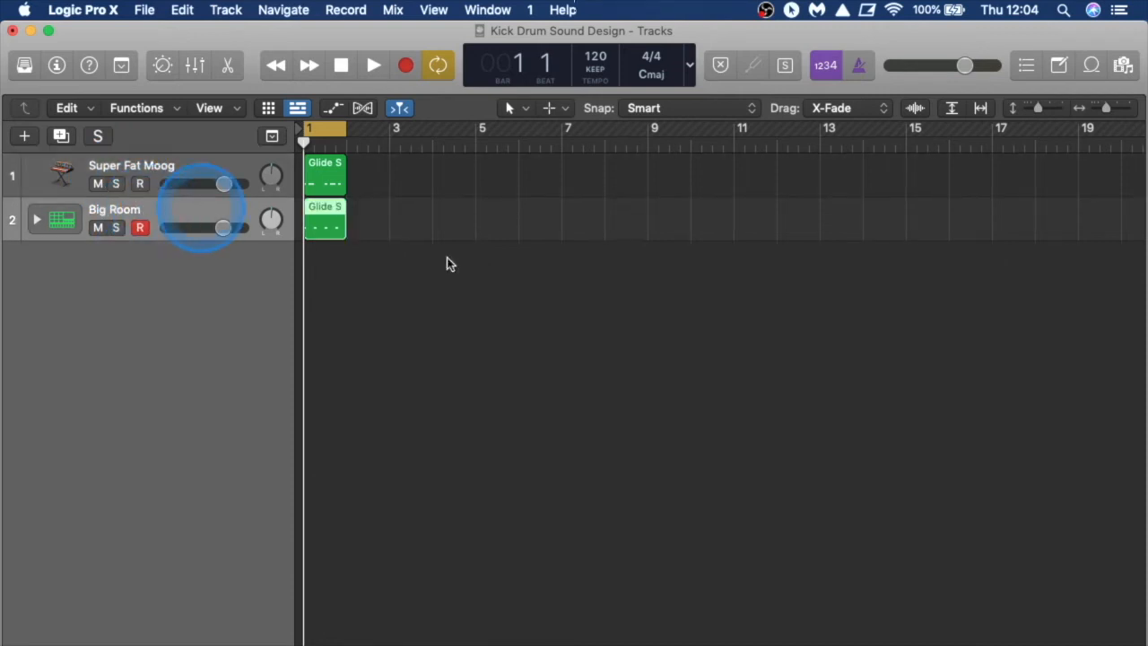
left_click(662, 366)
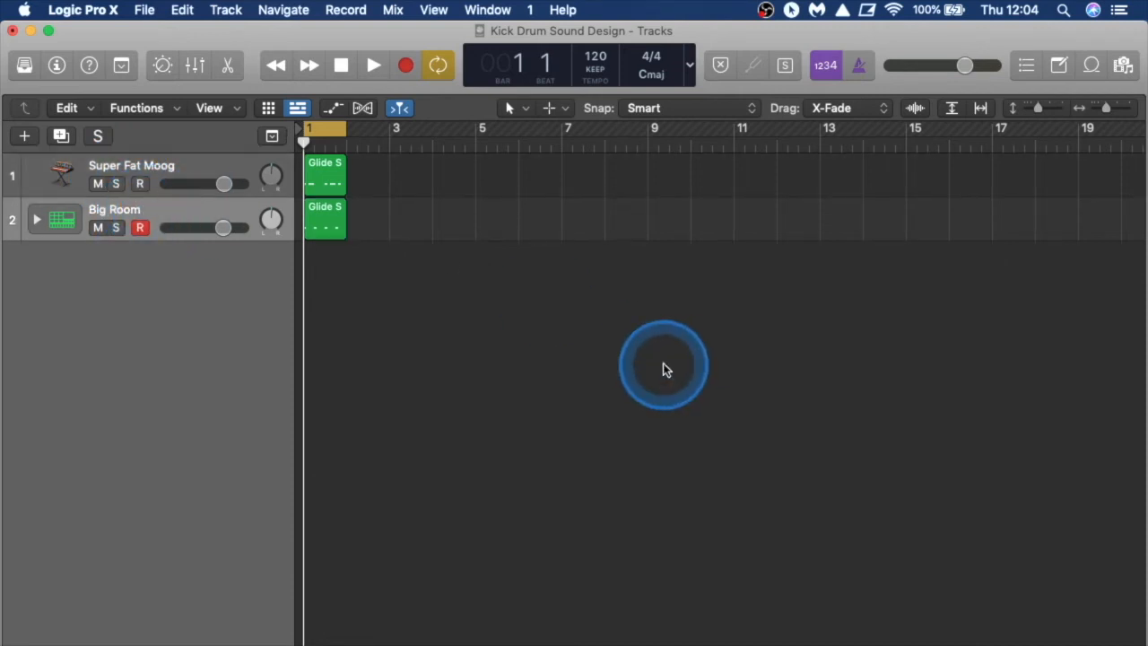
left_click(817, 259)
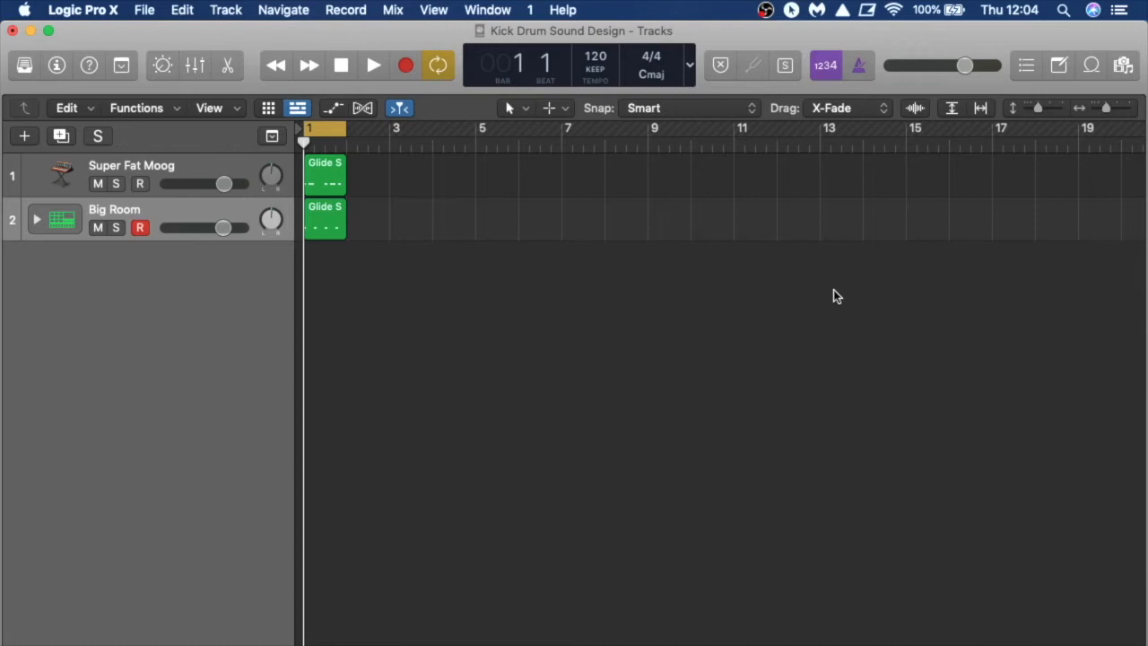
Show the mixer beneath the arrangement and enlarge its area so that more of the channel strips fits.
left_click(1016, 310)
key("x")
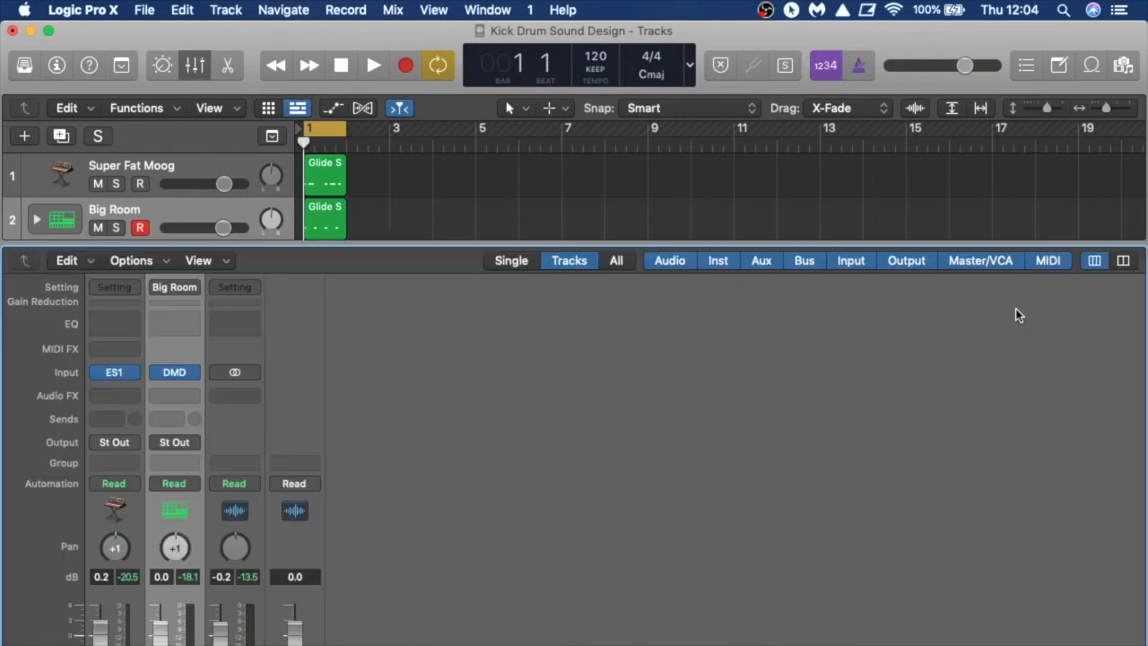
left_click(89, 398)
left_click(855, 379)
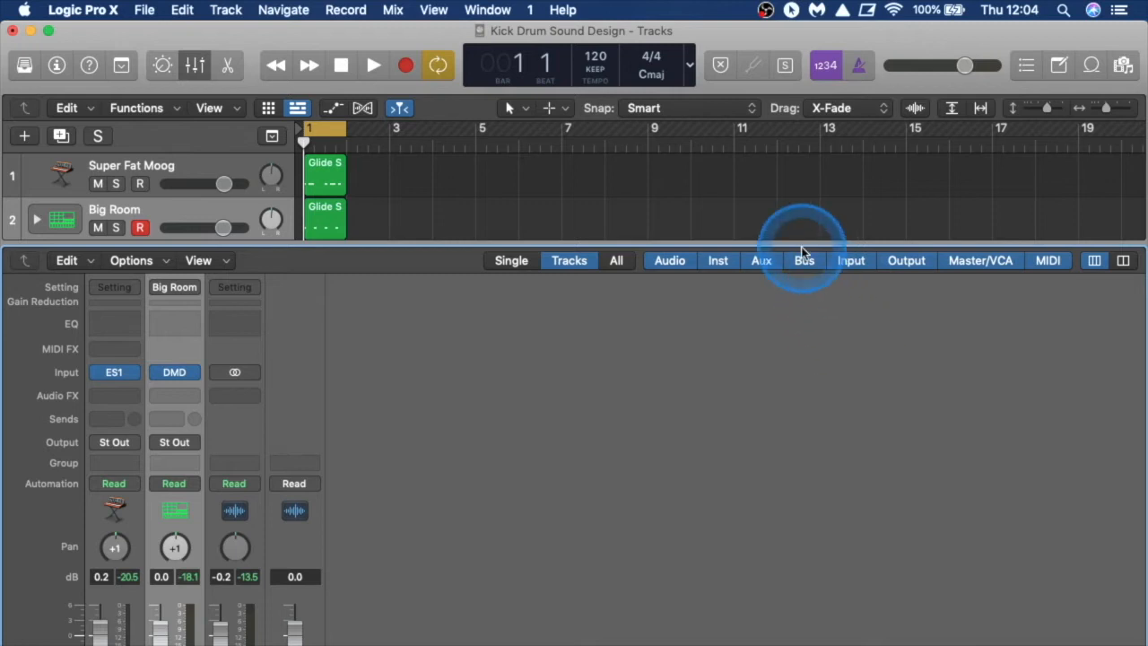
left_click_drag(802, 245, 795, 140)
left_click(773, 413)
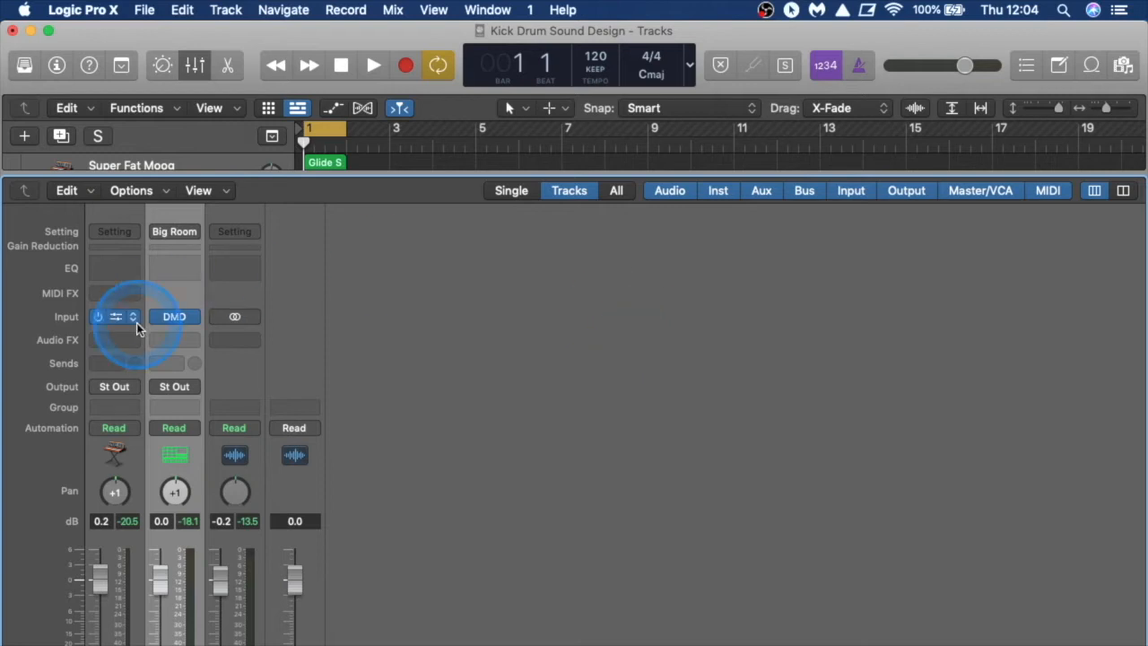
Compare the Super Fat Moog and Big Room tracks in the track list with their mixer channel strips.
scroll(163, 530, "down", 2)
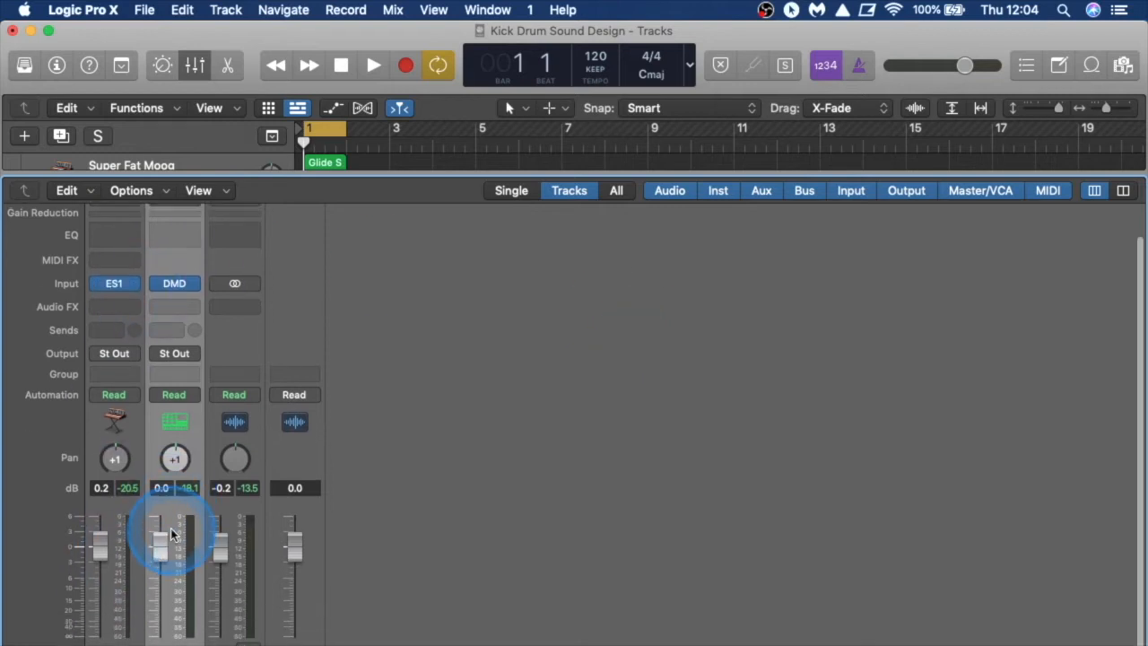
key("x")
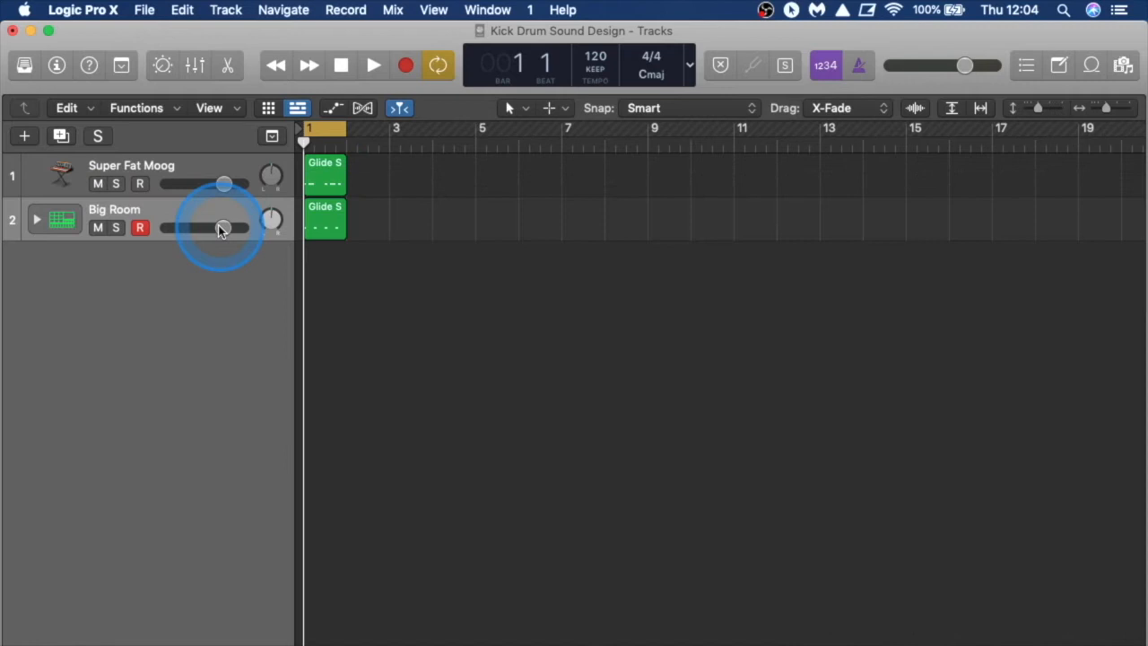
left_click(150, 165)
left_click(156, 209)
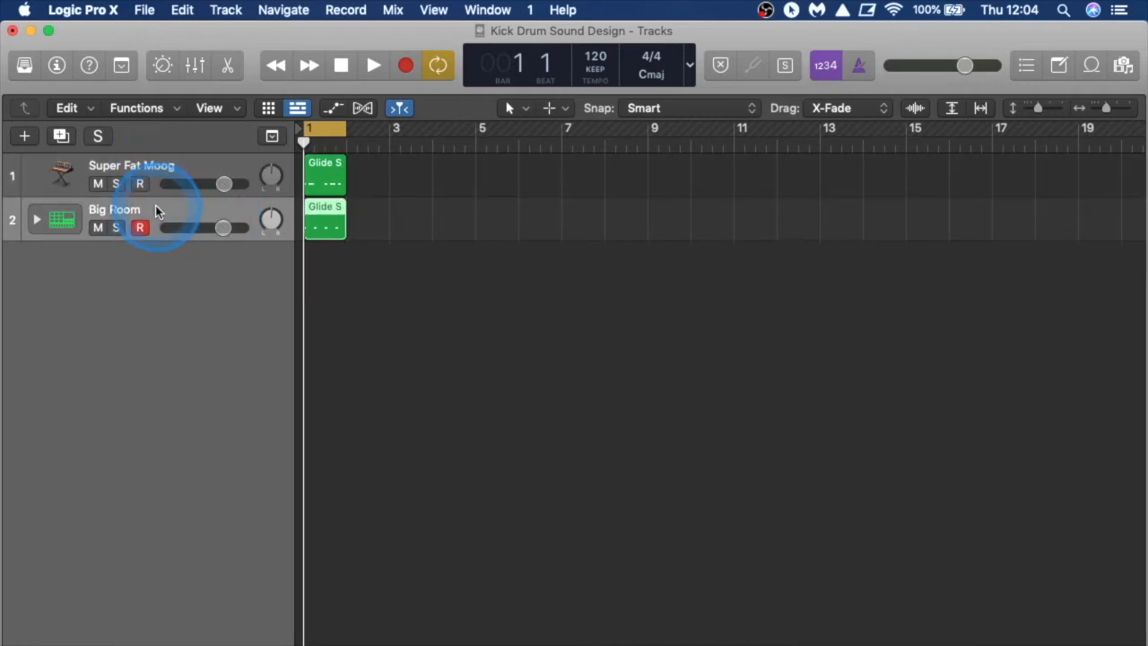
key("x")
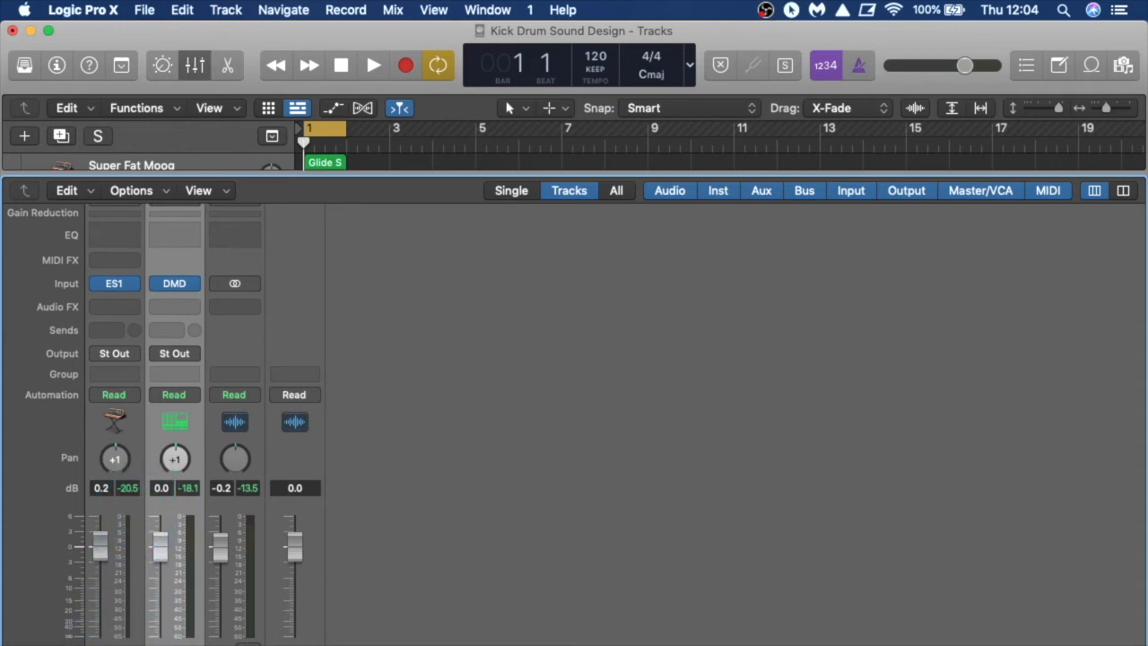
Select each of the four mixer channel strips in turn, from Super Fat Moog through to the master.
left_click(101, 546)
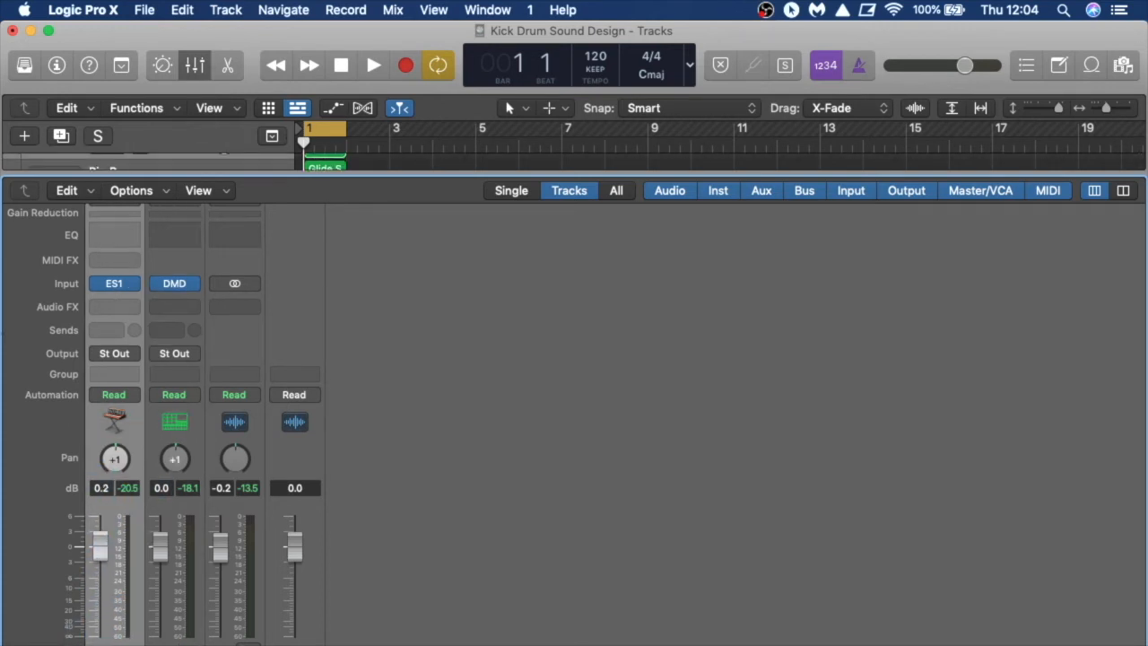
left_click(160, 546)
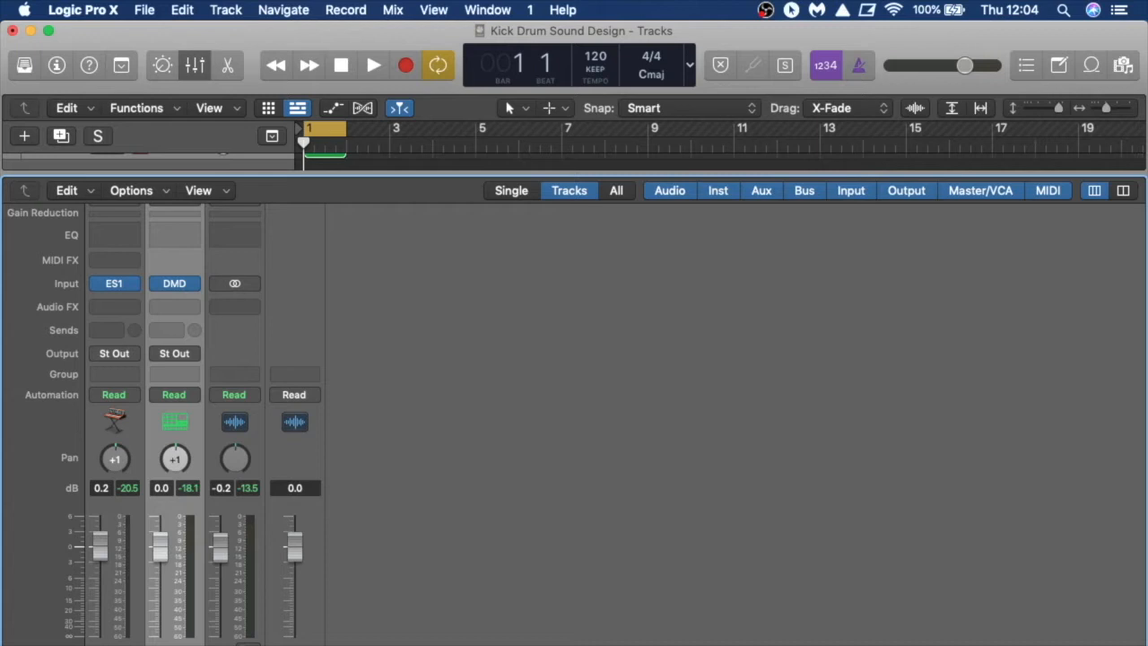
left_click(235, 638)
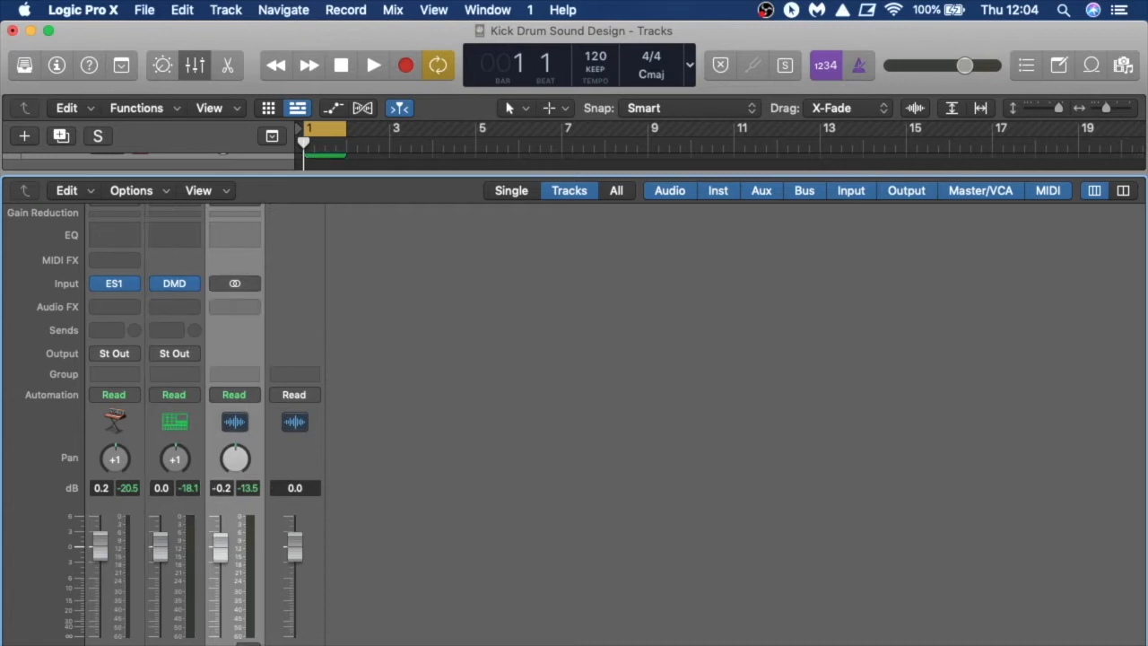
left_click(295, 546)
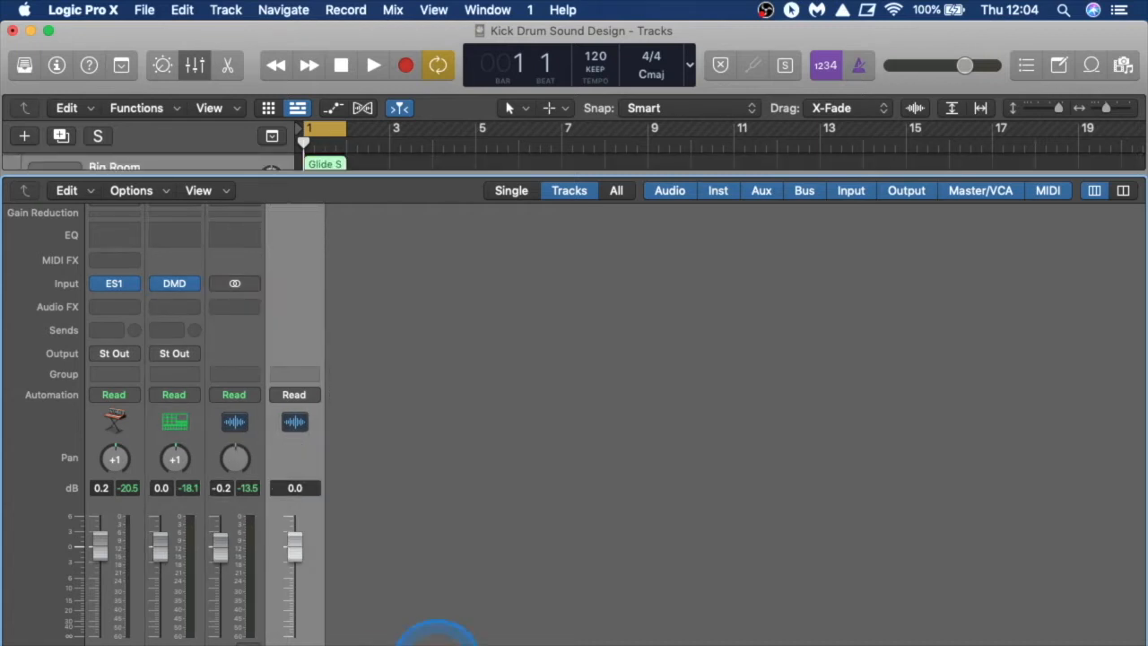
left_click(516, 630)
scroll(515, 630, "up", 2)
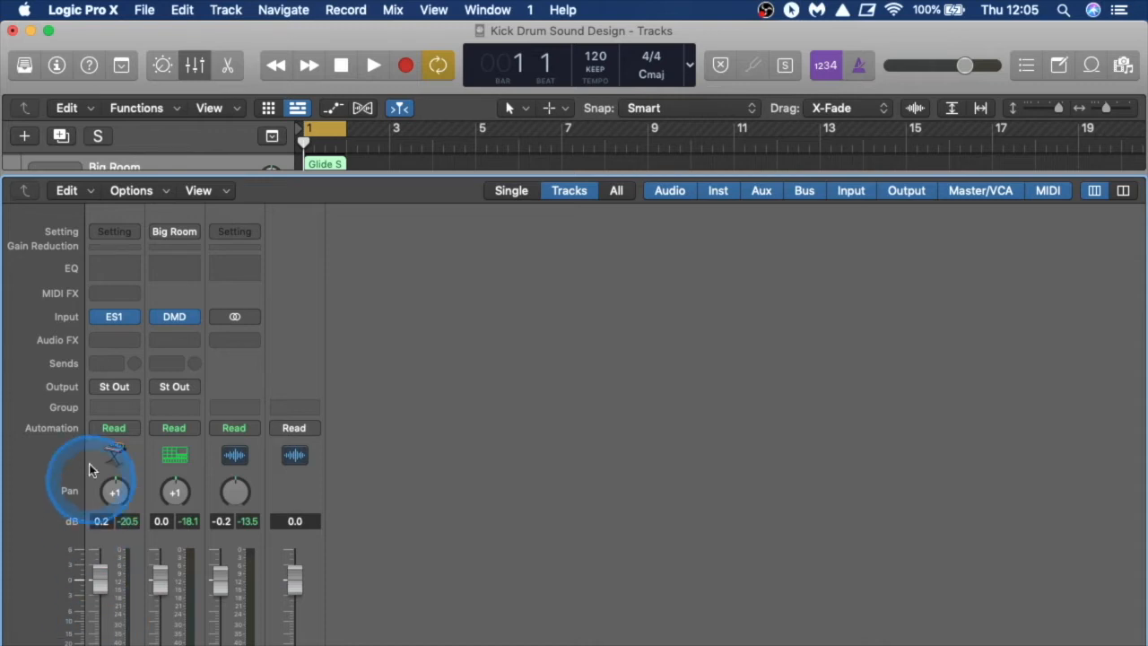
Look through the audio effect categories for the Super Fat Moog channel and add a Channel EQ to it.
left_click(127, 341)
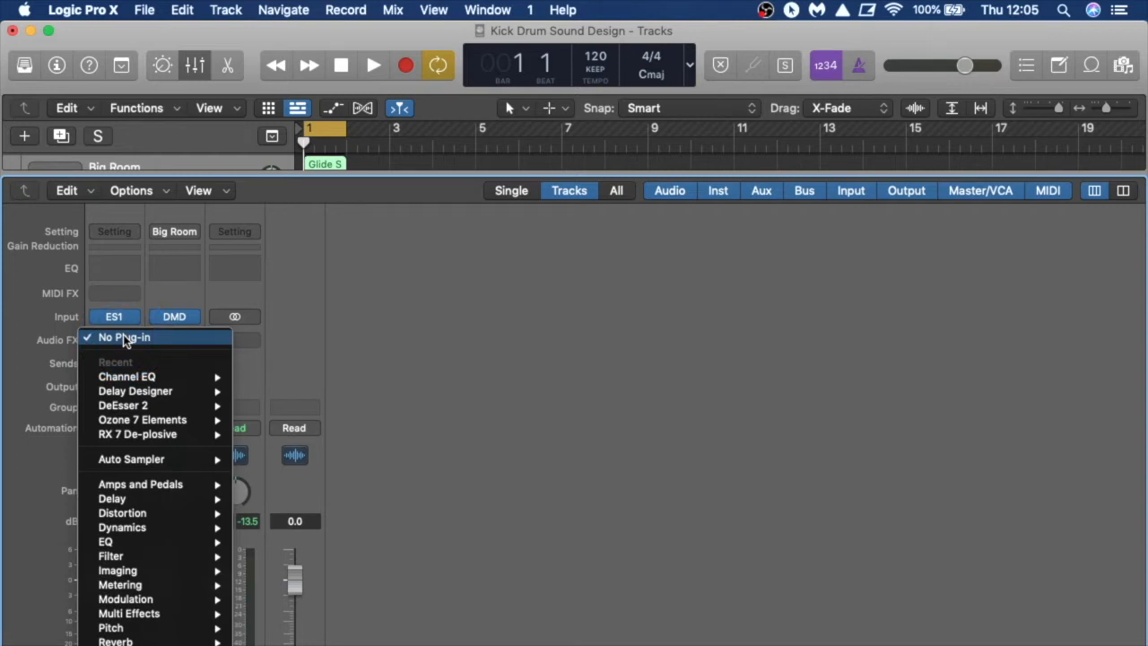
mouse_move(139, 487)
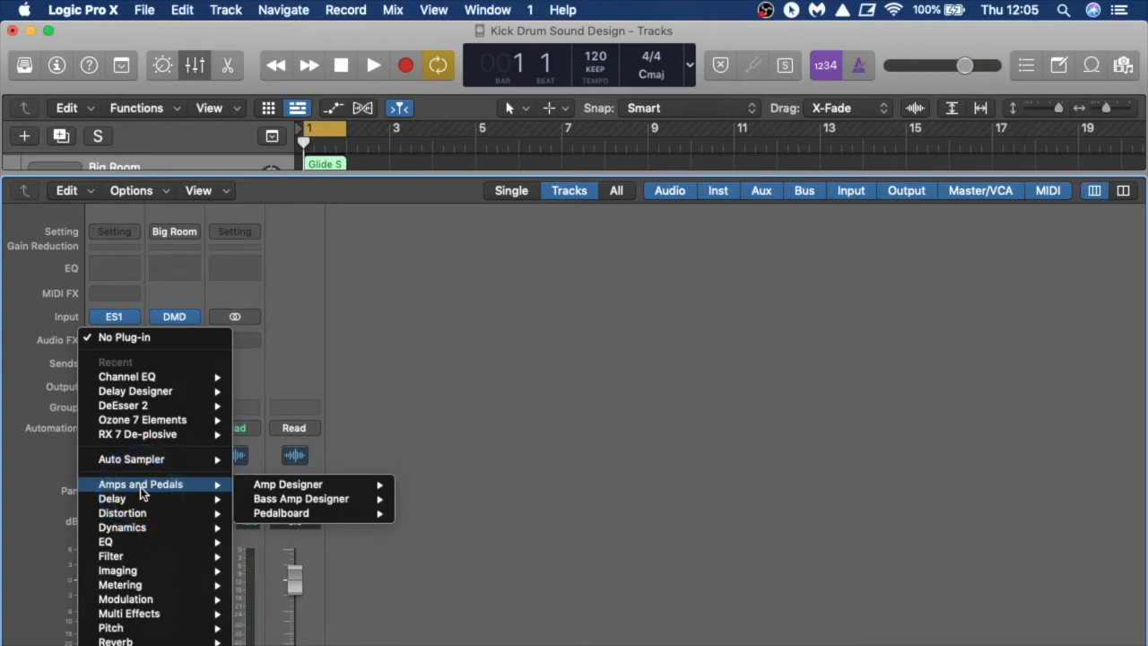
left_click(137, 538)
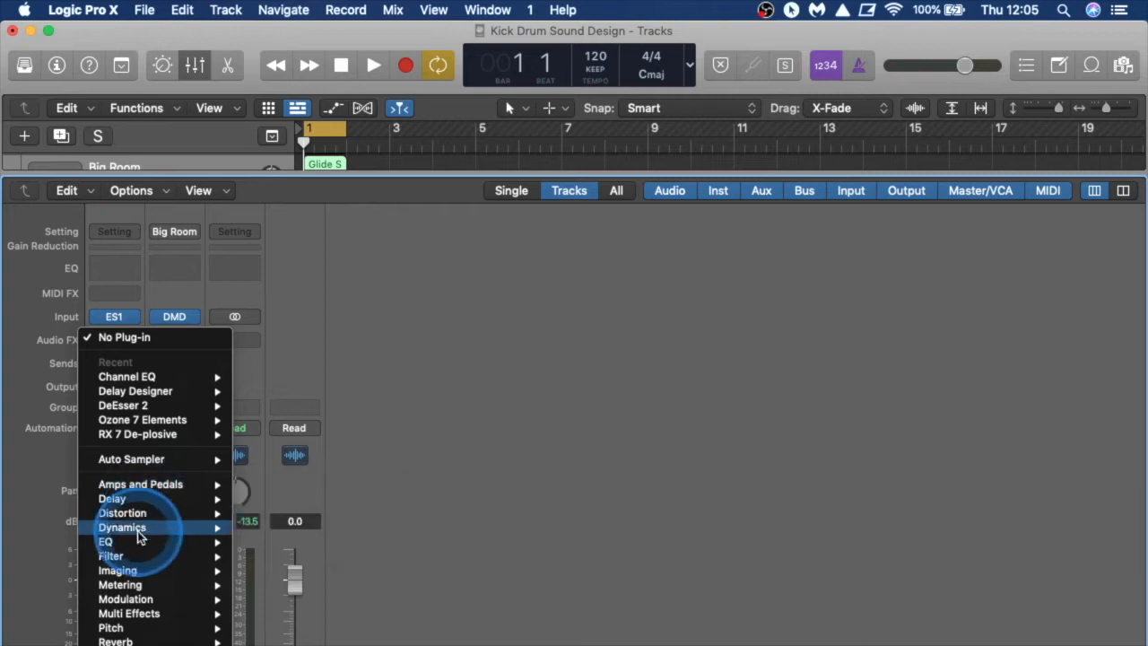
left_click(137, 541)
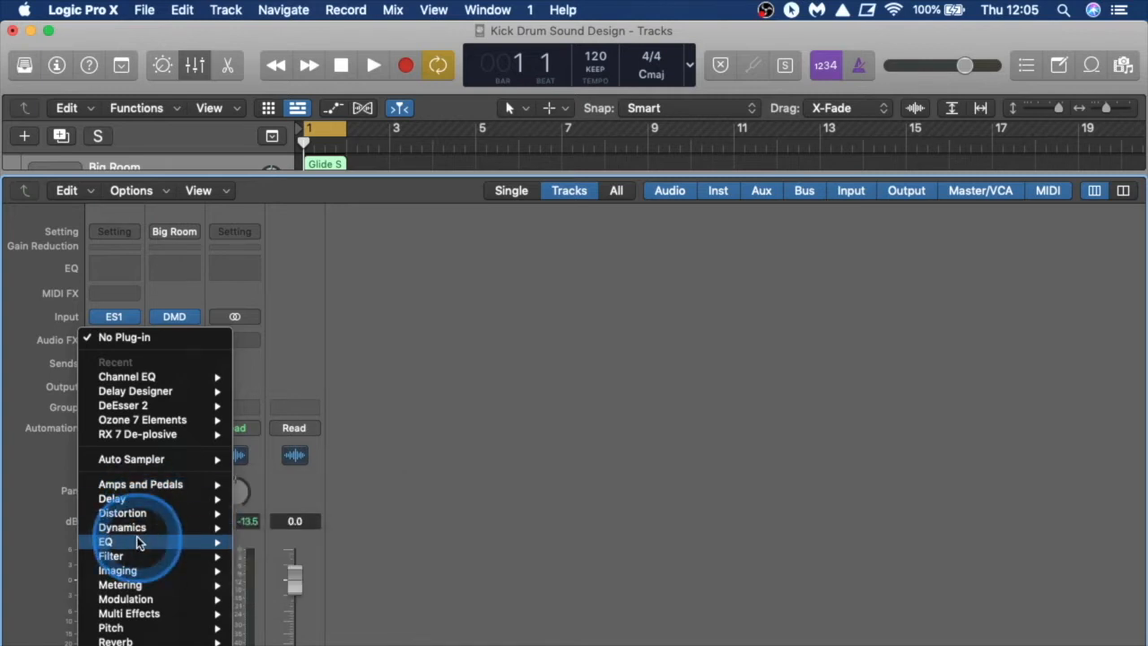
left_click(111, 261)
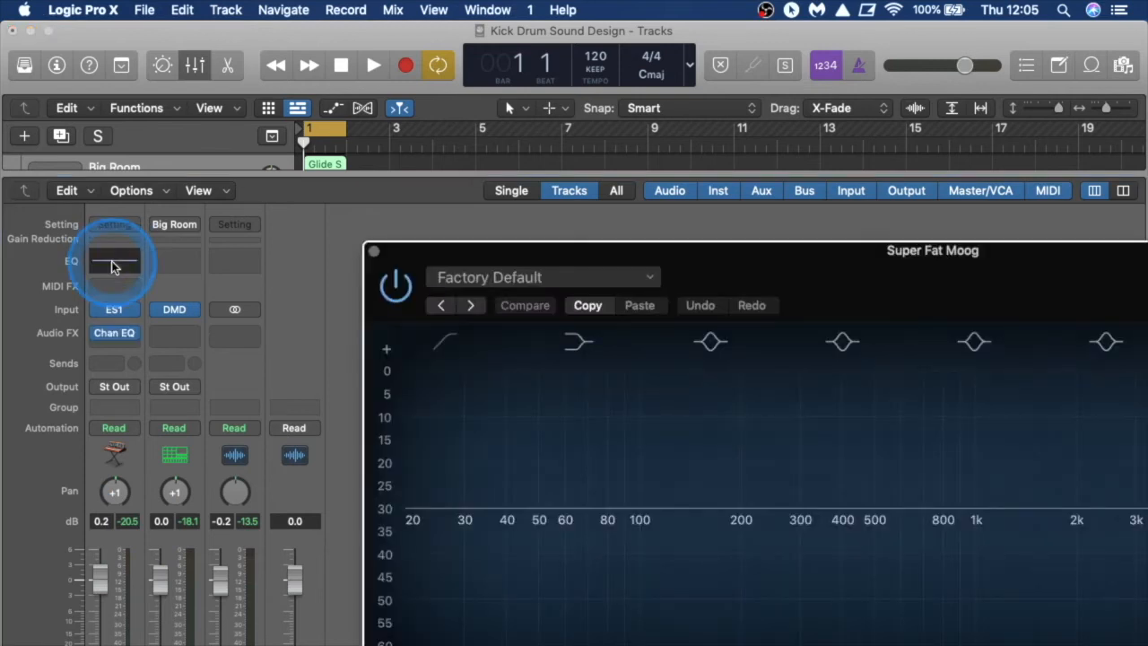
Reposition the Super Fat Moog Channel EQ window to fit the screen and close it.
left_click_drag(554, 260, 269, 11)
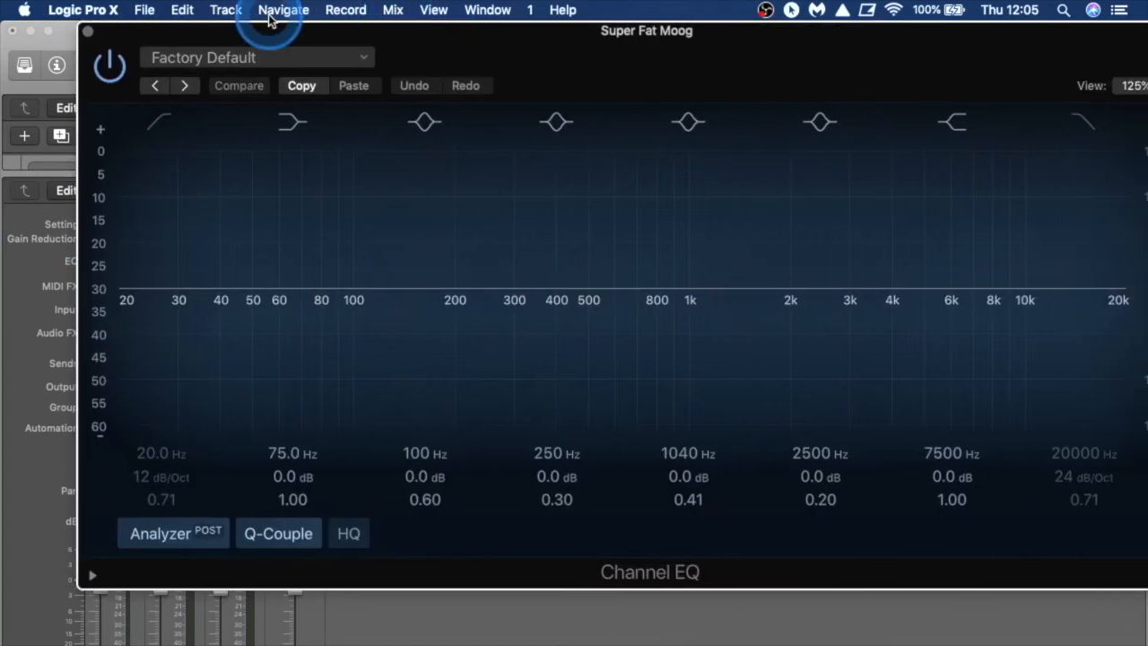
left_click_drag(518, 31, 422, 26)
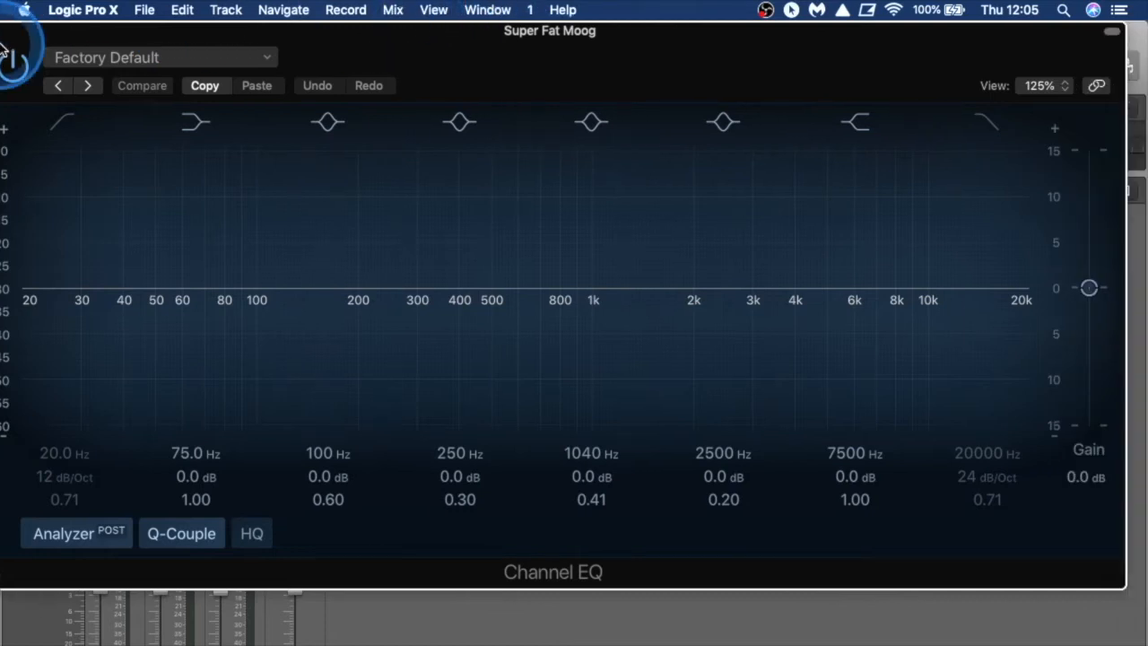
left_click_drag(13, 30, 90, 38)
left_click(69, 32)
Browse the Modulation effects available for the next audio effect slot on Super Fat Moog, without adding one.
left_click(122, 346)
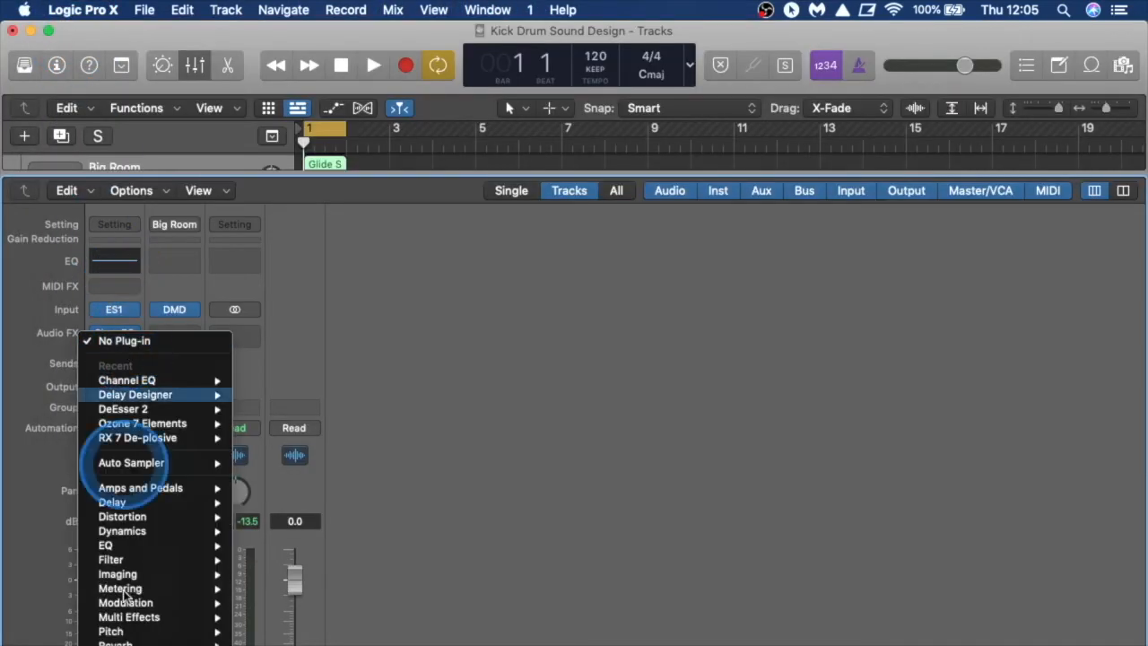
mouse_move(124, 603)
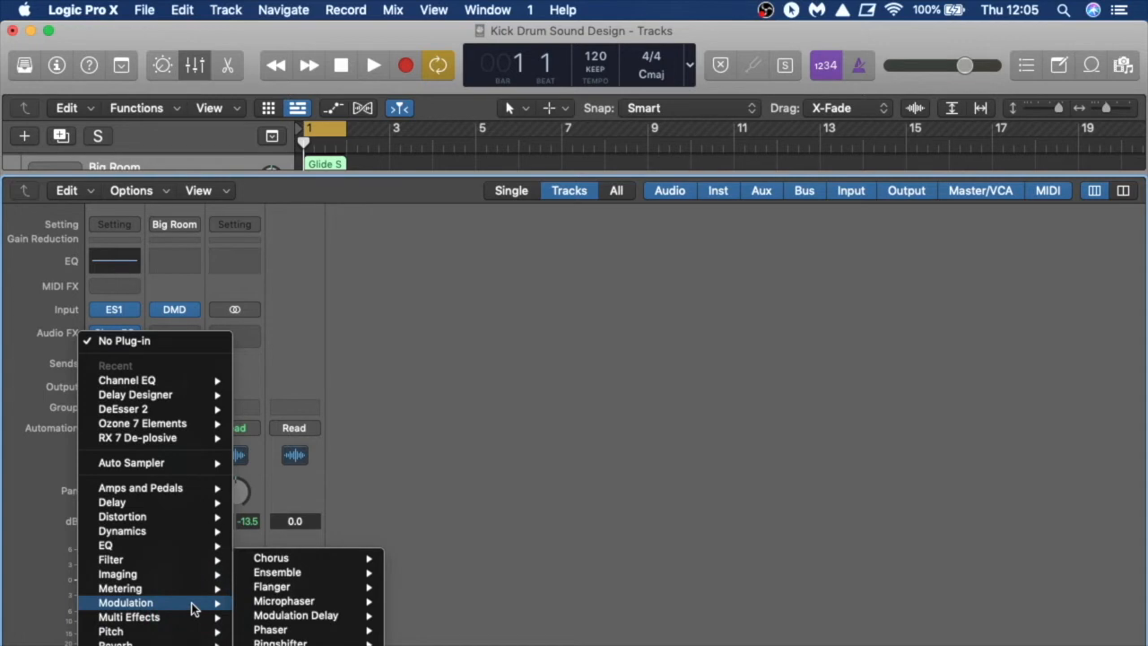
left_click(448, 568)
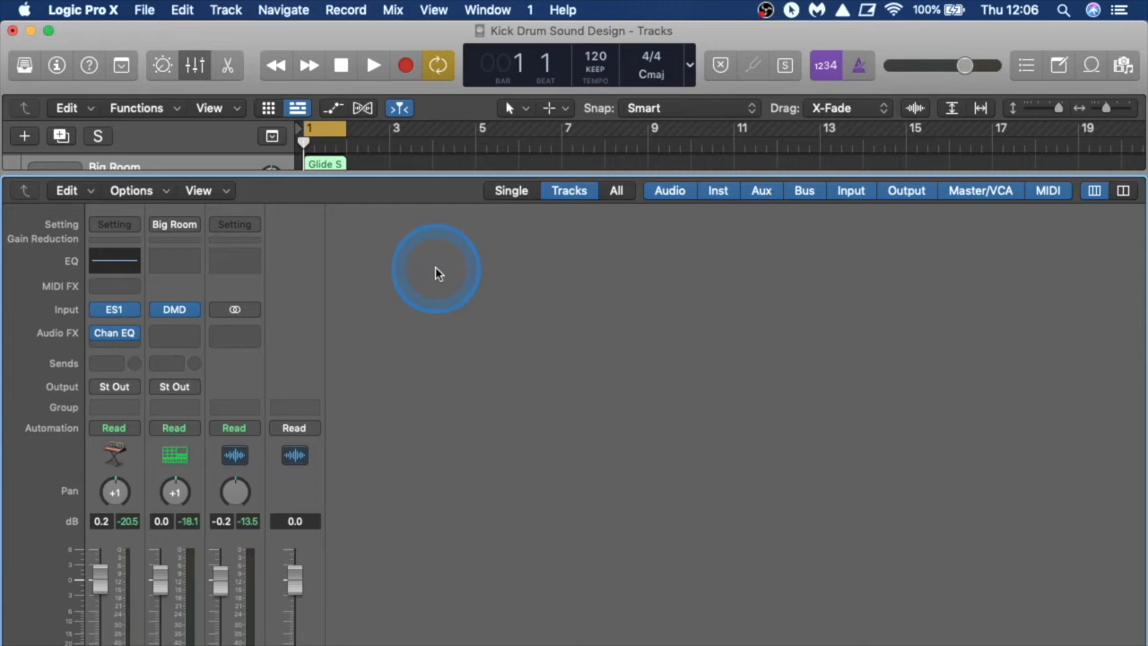
Play the loop with the Super Fat Moog Channel EQ open and fully in view to examine the sound's frequency spectrum.
key("space")
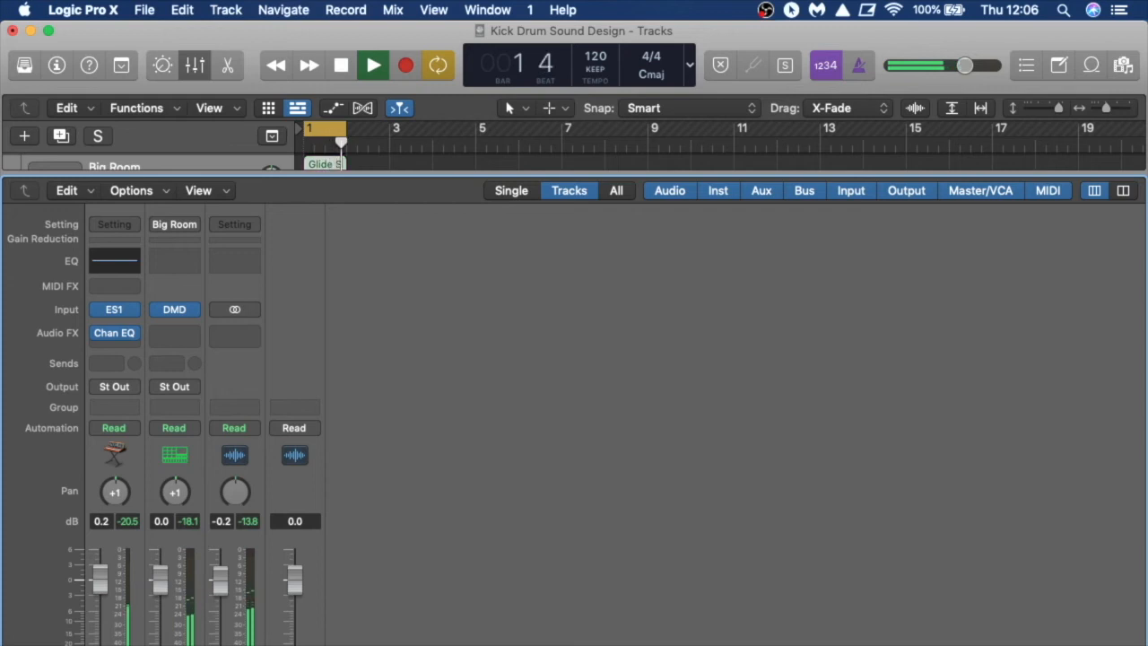
left_click(112, 260)
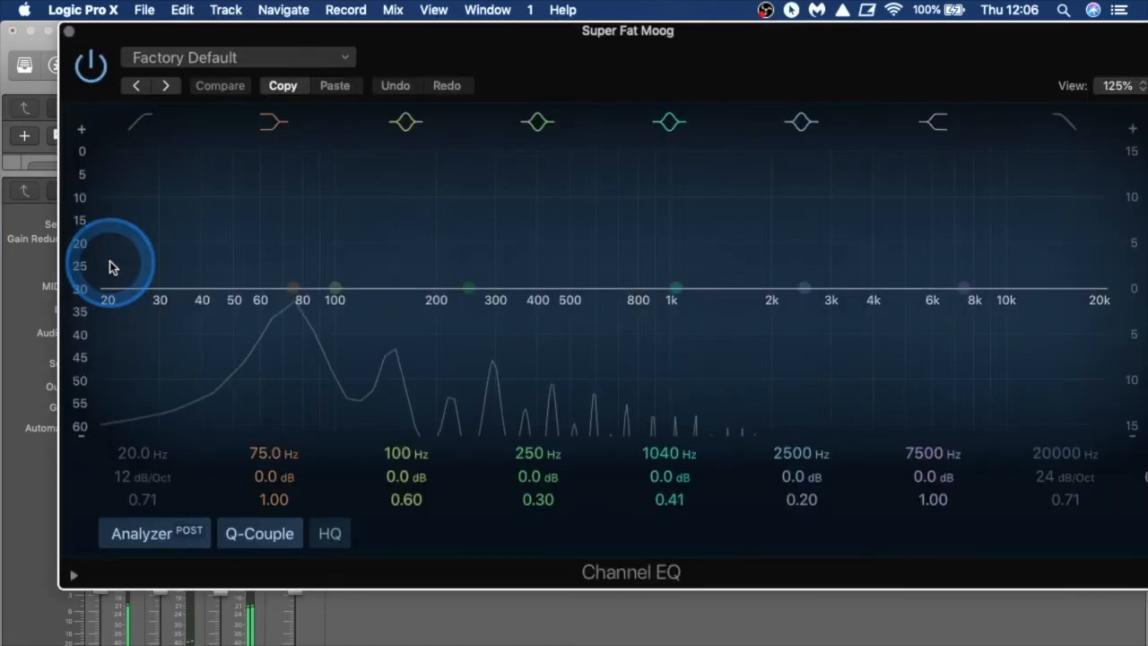
left_click_drag(493, 52, 436, 44)
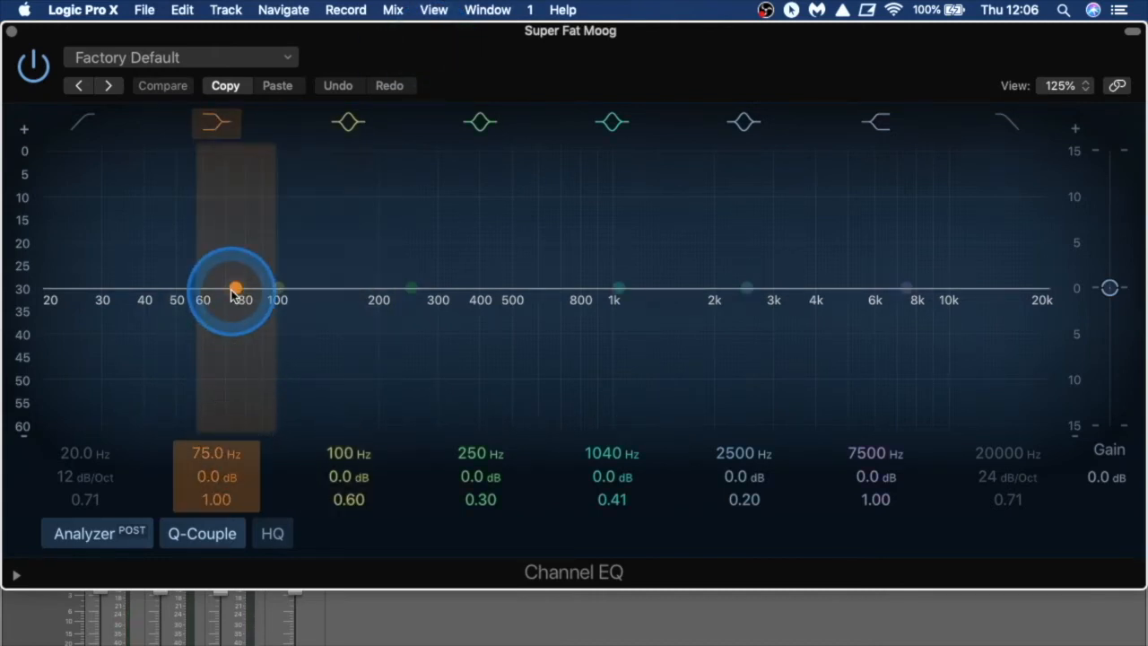
key("space")
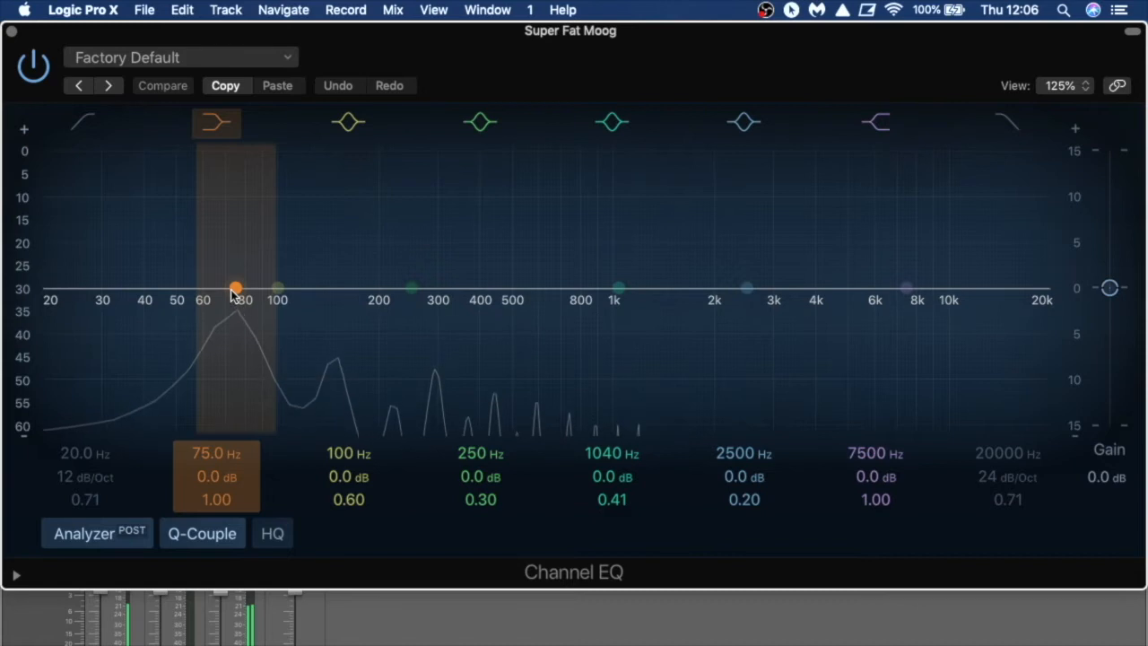
Boost the Channel EQ's 1040 Hz band to about +4.3 dB at 965 Hz and set its Q to 2.60.
left_click(618, 294)
left_click_drag(618, 294, 608, 241)
left_click_drag(634, 453, 635, 454)
mouse_move(634, 499)
left_mouse_down()
mouse_move(634, 481)
mouse_move(635, 497)
left_mouse_up()
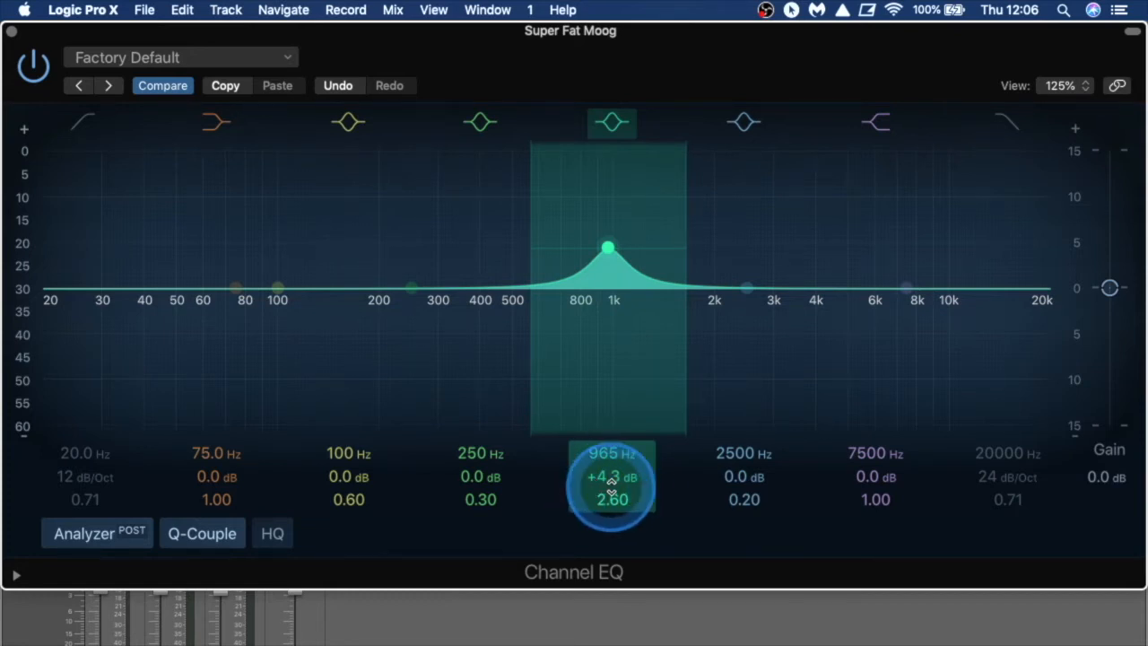
Raise the same EQ band's boost to about +10.1 dB at 995 Hz and play the loop to hear it.
left_click(451, 251)
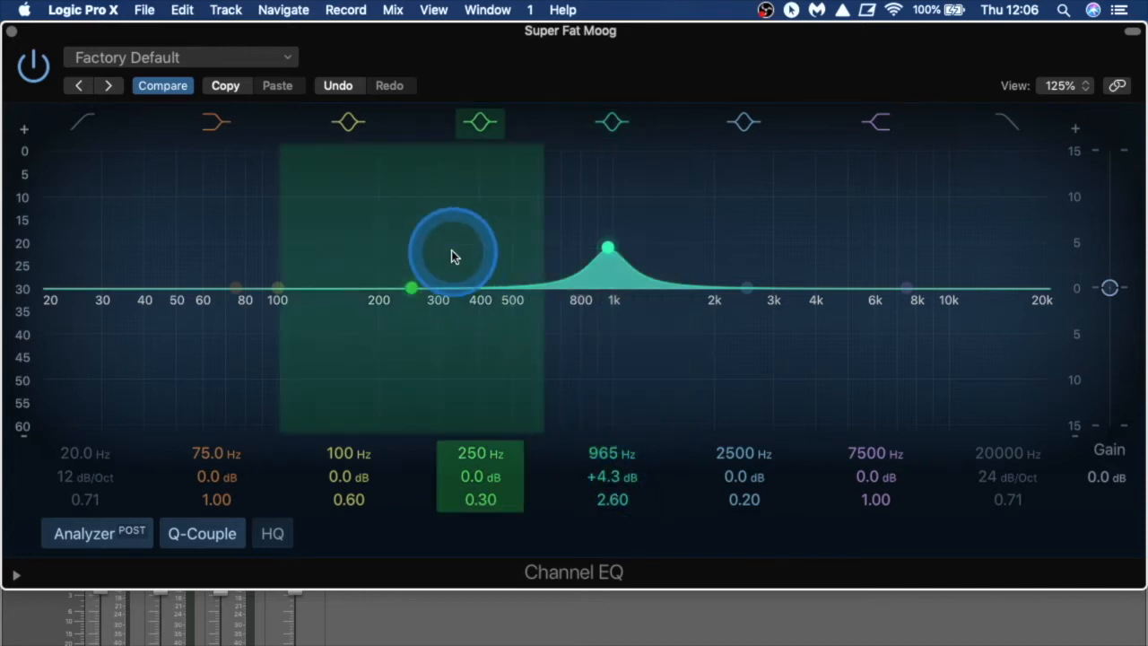
left_click(255, 144)
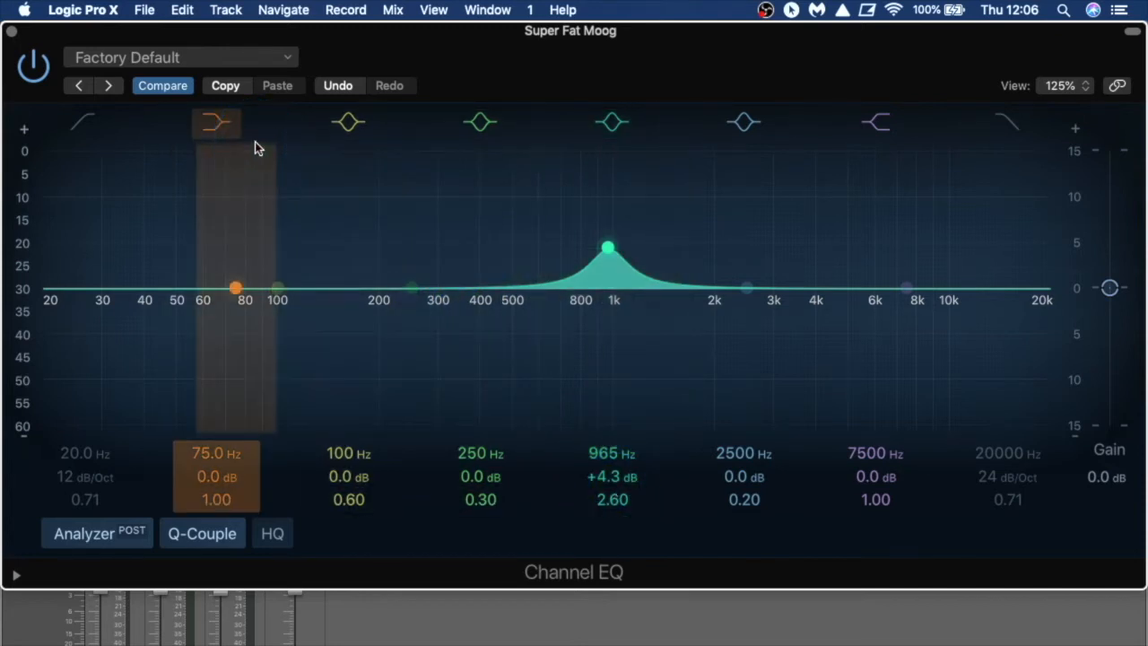
left_click(566, 229)
left_click_drag(610, 256, 617, 158)
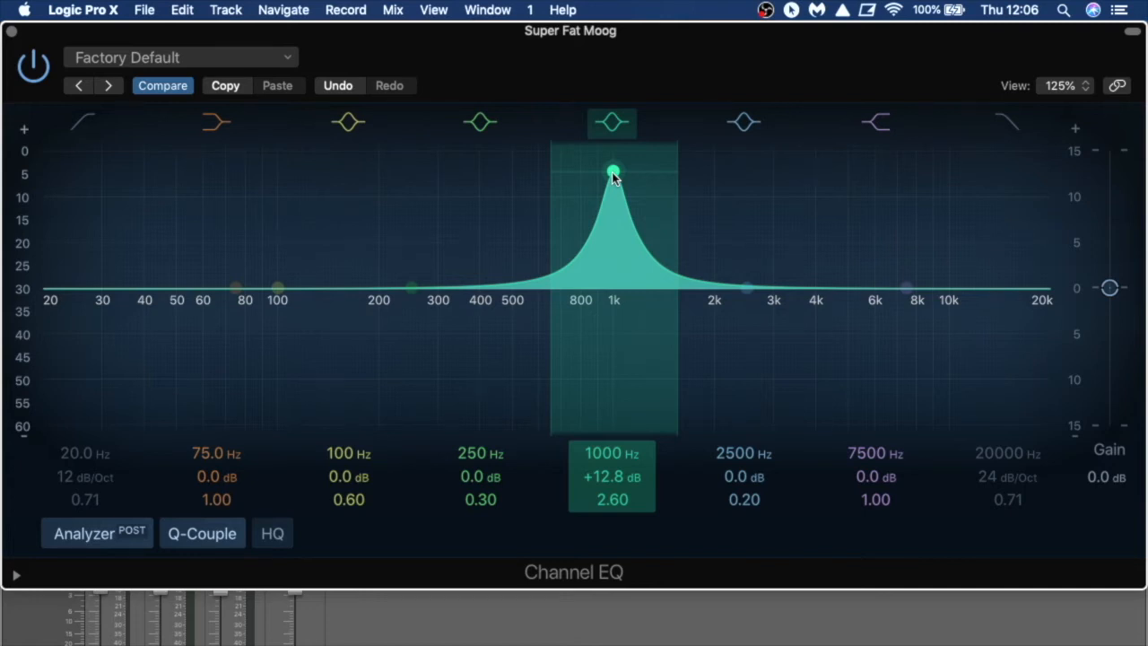
left_click_drag(613, 177, 610, 203)
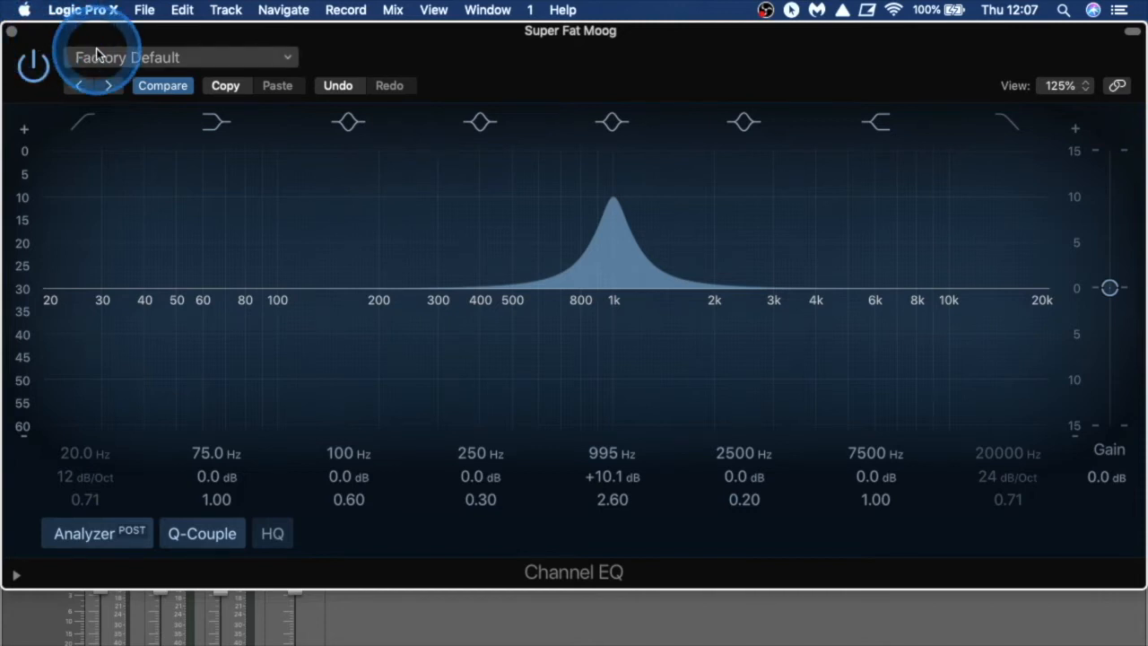
key("space")
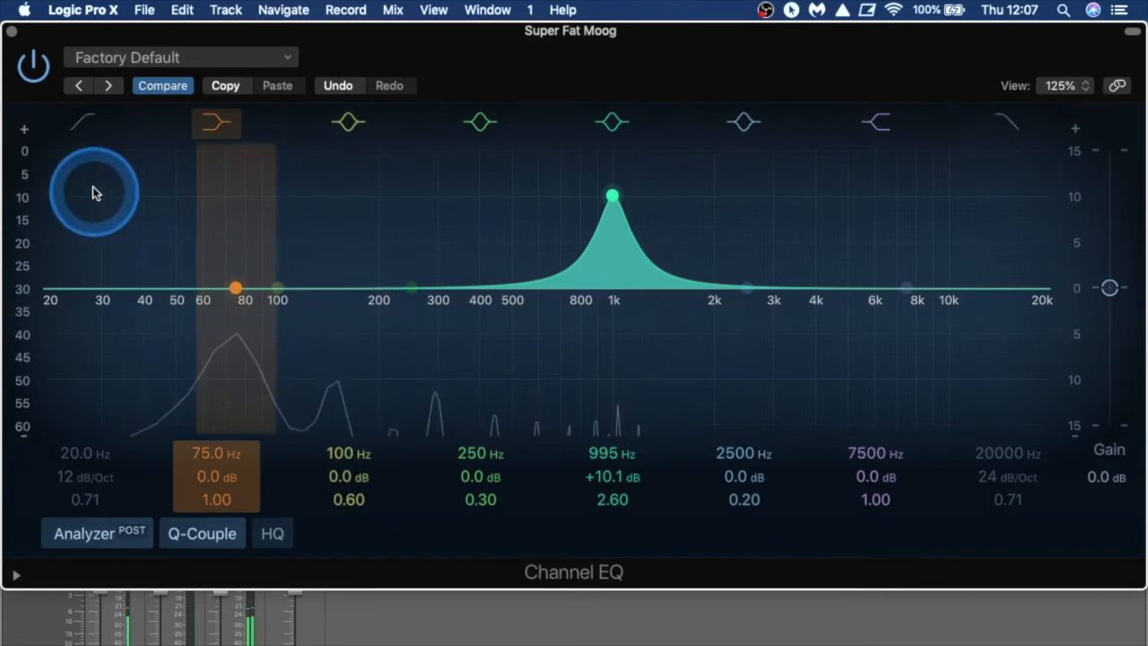
Enable the Channel EQ's low-cut filter at 42 Hz with a Q of 0.83, and close the EQ window.
left_click(79, 121)
left_click_drag(43, 311, 133, 311)
left_click_drag(128, 313, 153, 313)
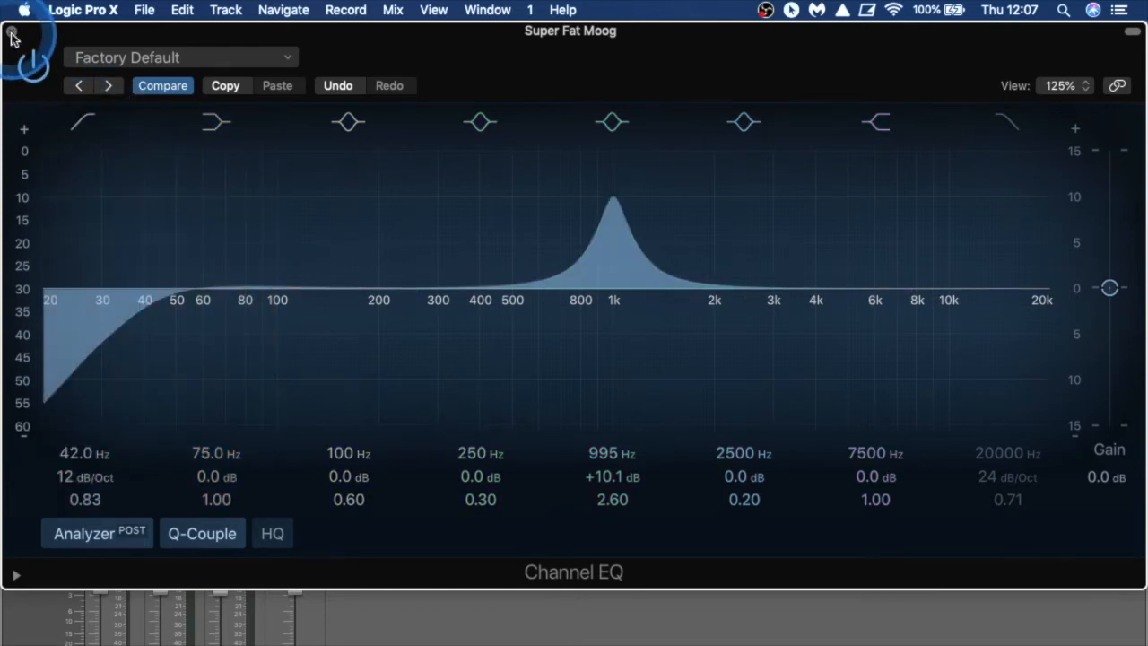
left_click_drag(46, 36, 260, 46)
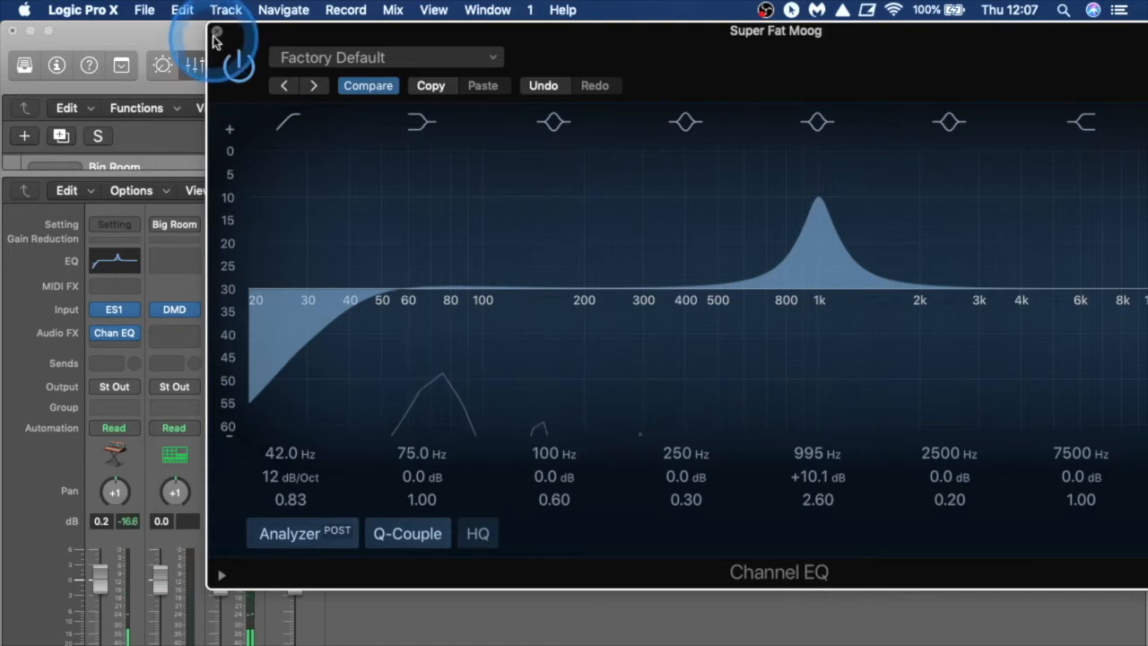
left_click(216, 36)
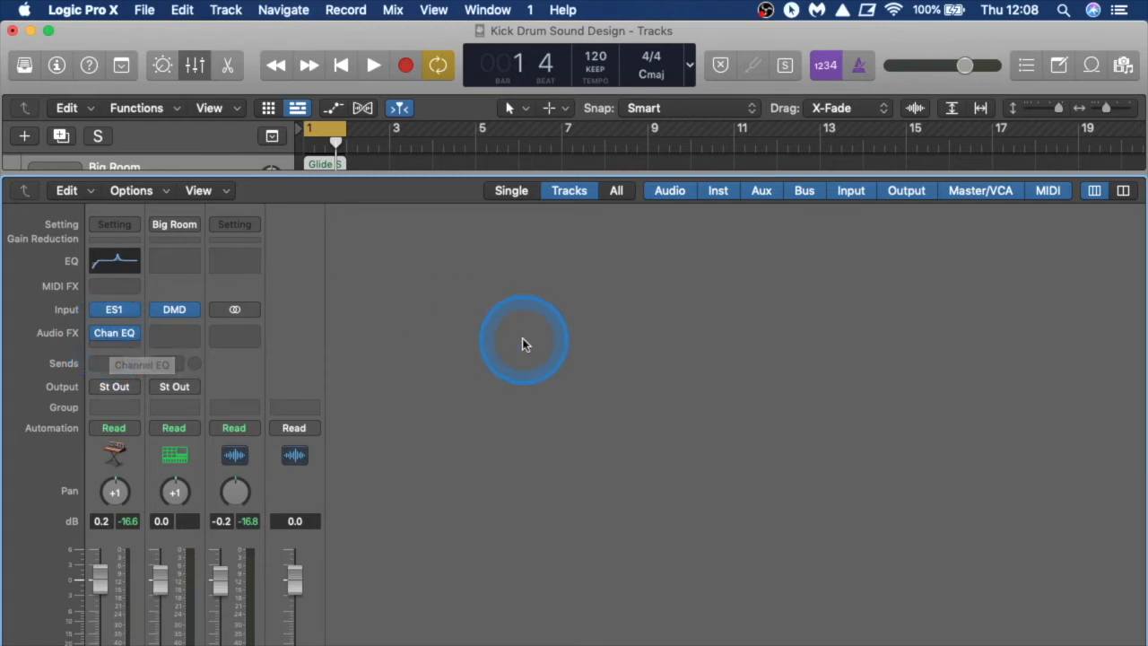
Add a send to Bus 1 on the Super Fat Moog channel and select the Bus 1 aux channel strip.
mouse_move(117, 335)
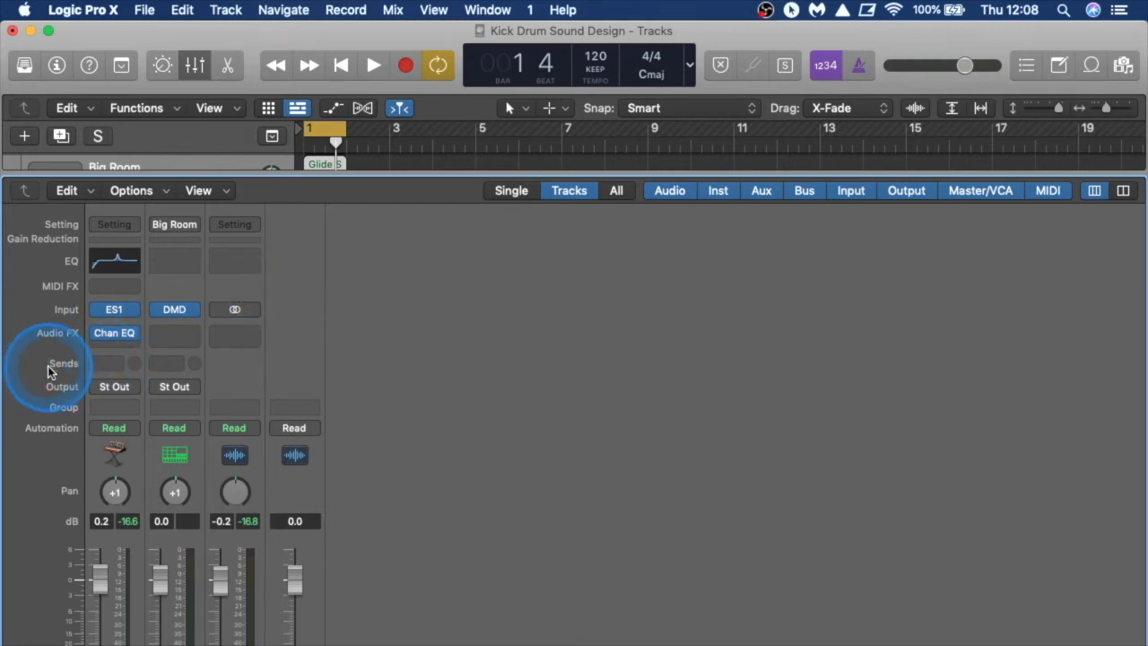
left_click(113, 363)
mouse_move(110, 388)
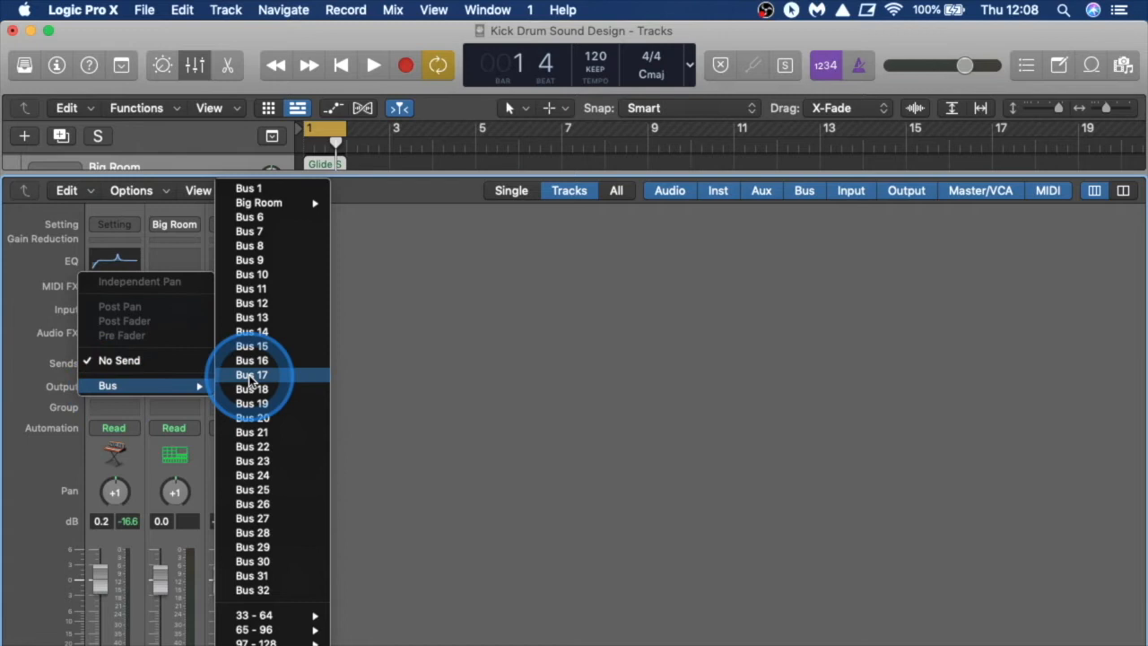
left_click(251, 192)
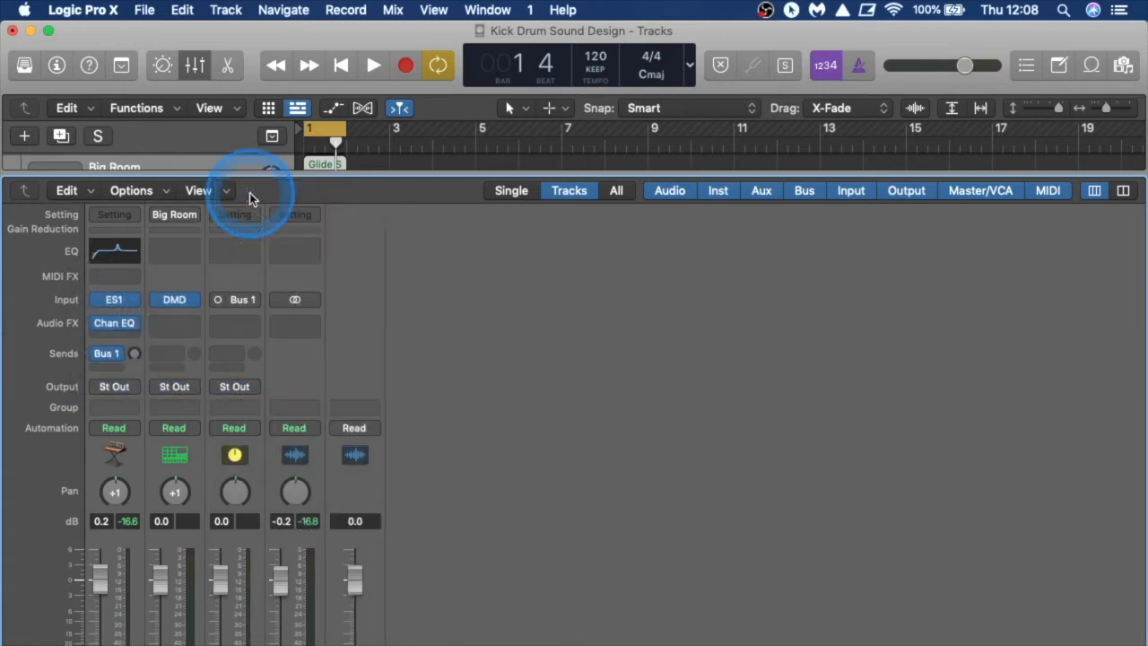
left_click(249, 273)
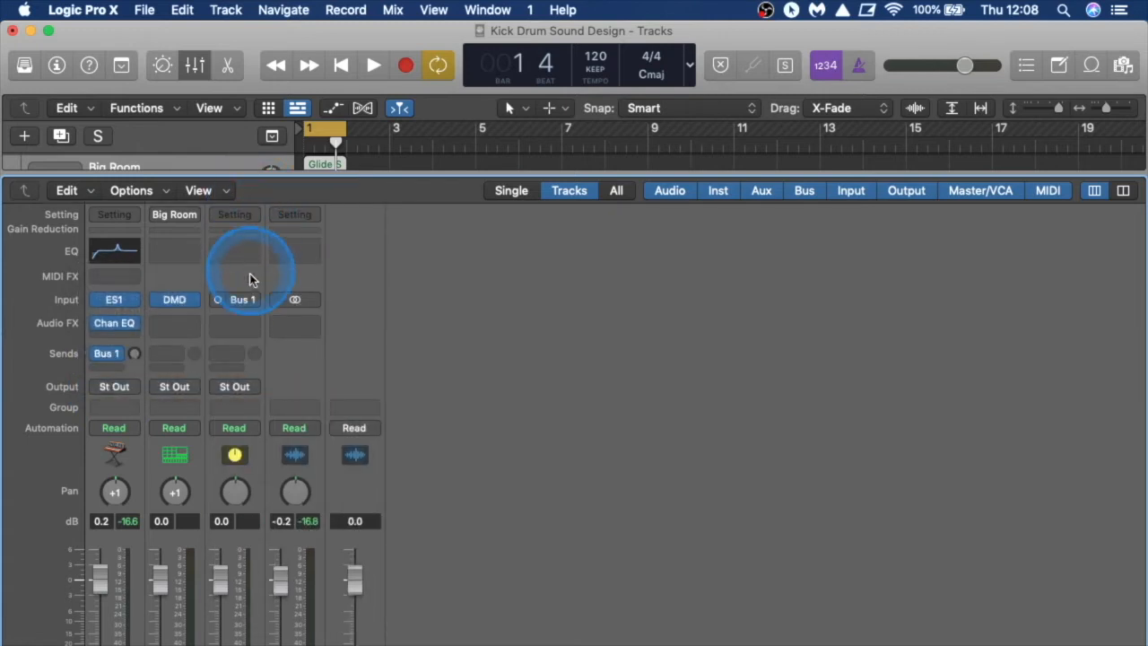
scroll(250, 276, "down", 2)
left_click(238, 328)
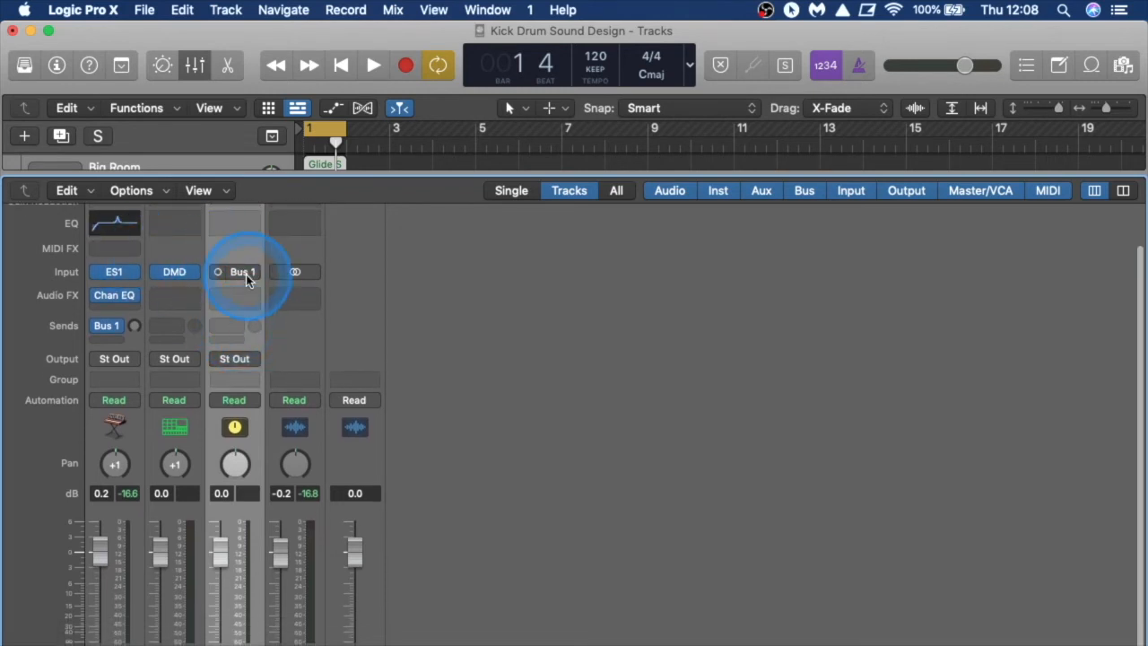
Play the loop to check whether the aux channel receives signal before the Bus 1 send is raised.
left_click(115, 330)
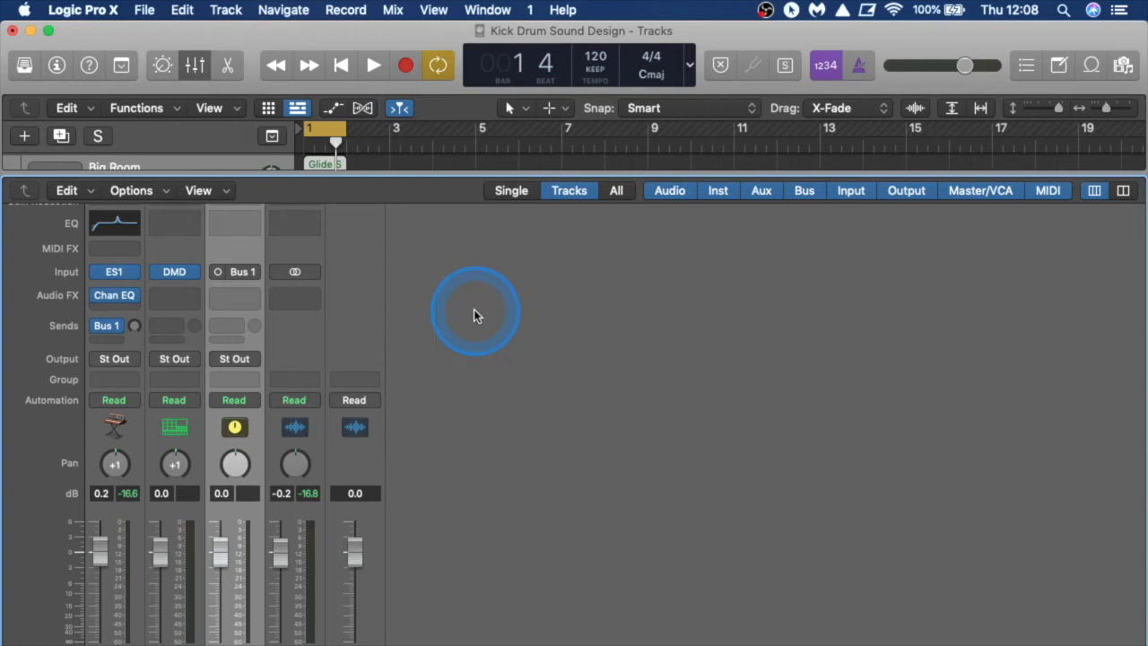
key("space")
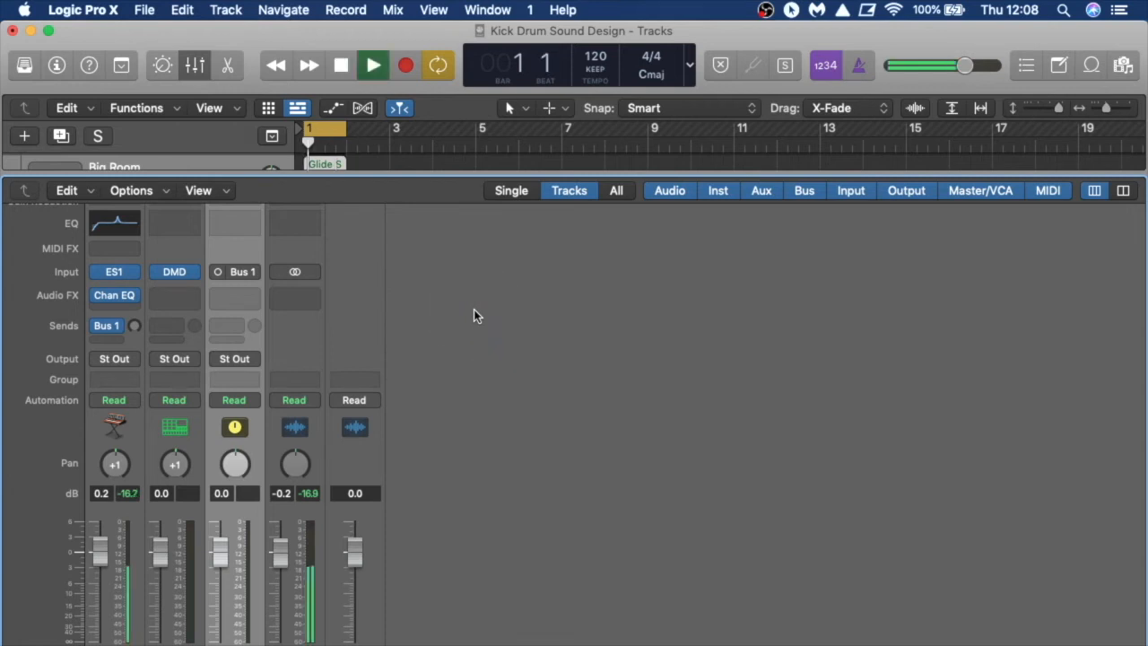
key("space")
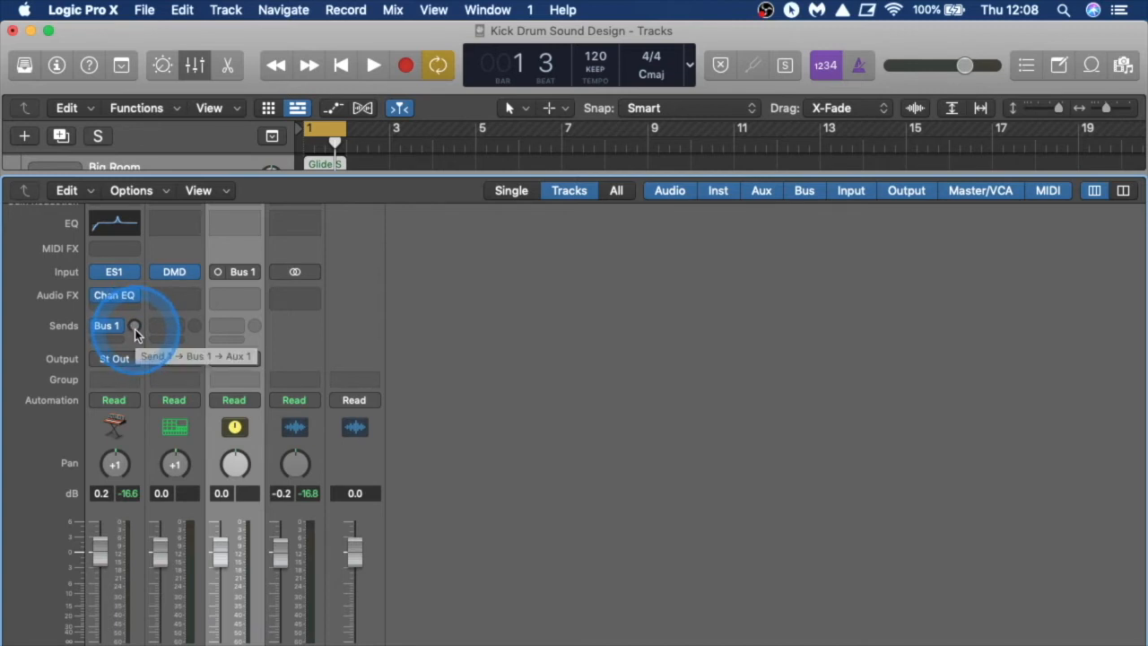
Raise Super Fat Moog's Bus 1 send level to about -5.1 dB while the loop plays.
left_click_drag(135, 329, 137, 385)
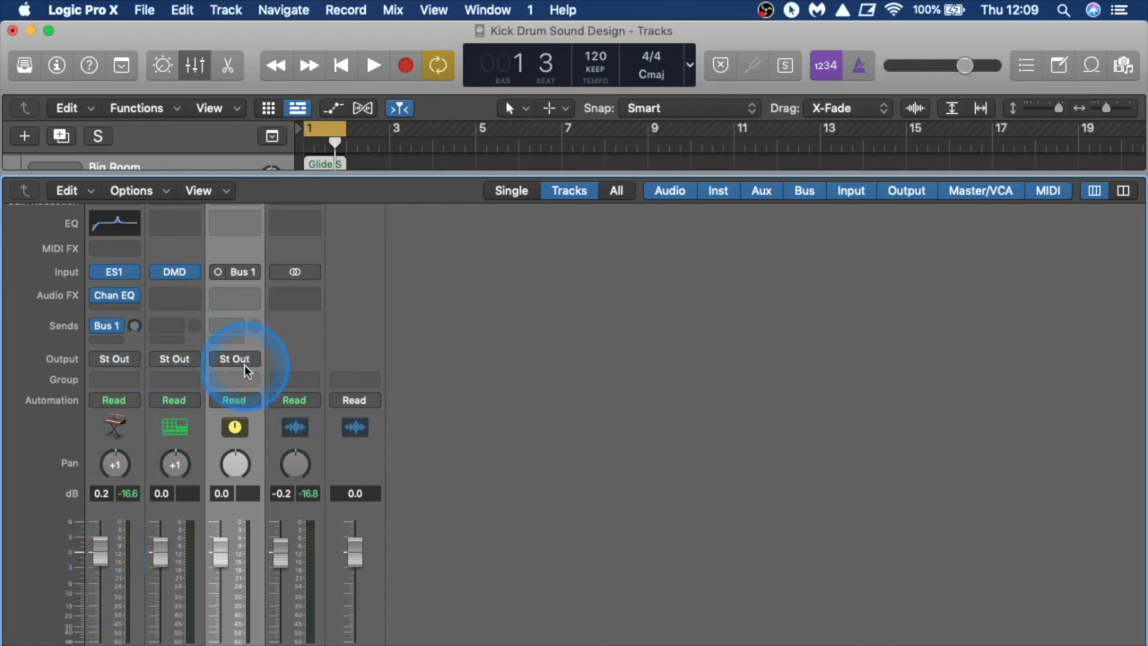
key("space")
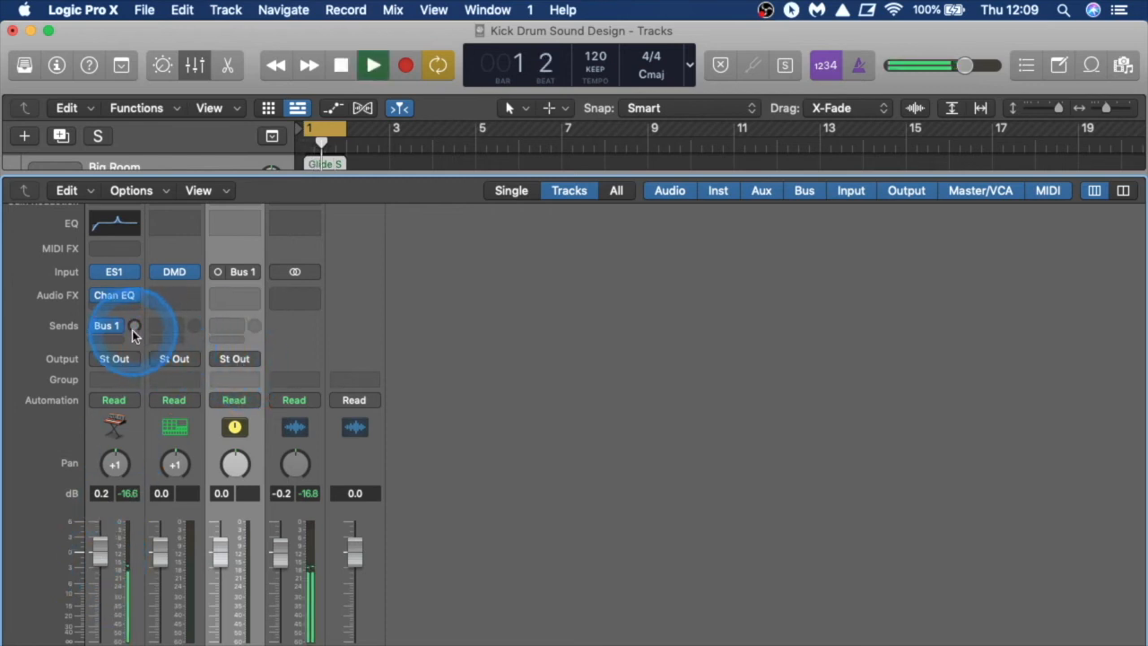
left_click_drag(130, 324, 141, 233)
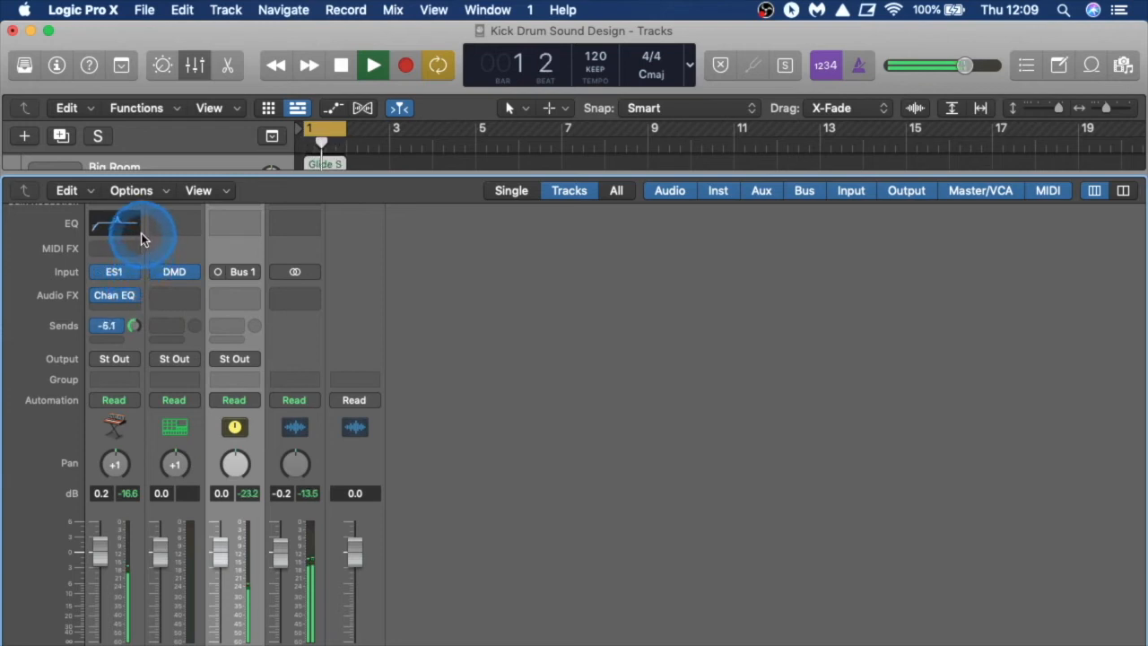
key("space")
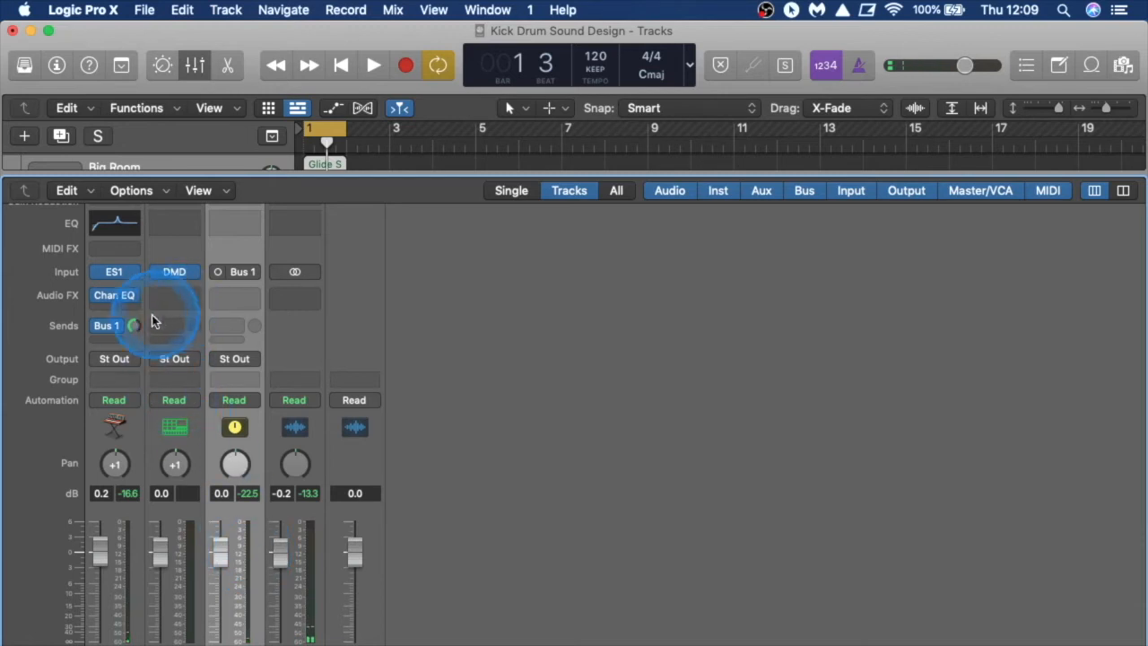
left_click_drag(133, 323, 133, 328)
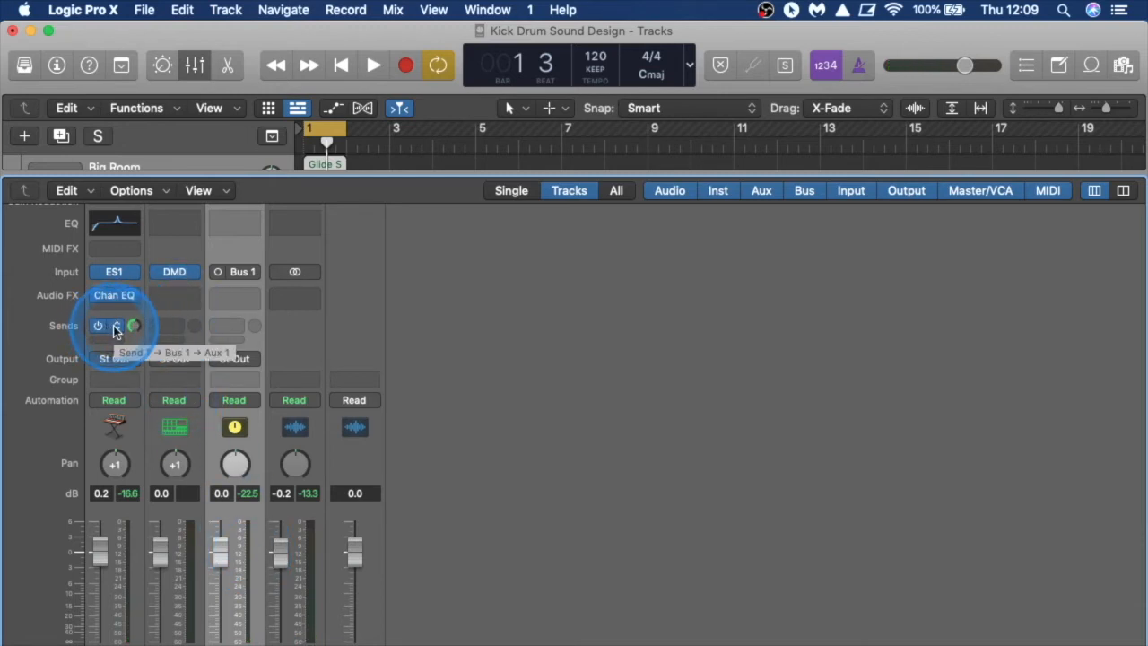
Review the Bus 1 send's fader and pan options, then try Super Fat Moog's pan at -40 and +63 before returning it to +1.
left_click(115, 330)
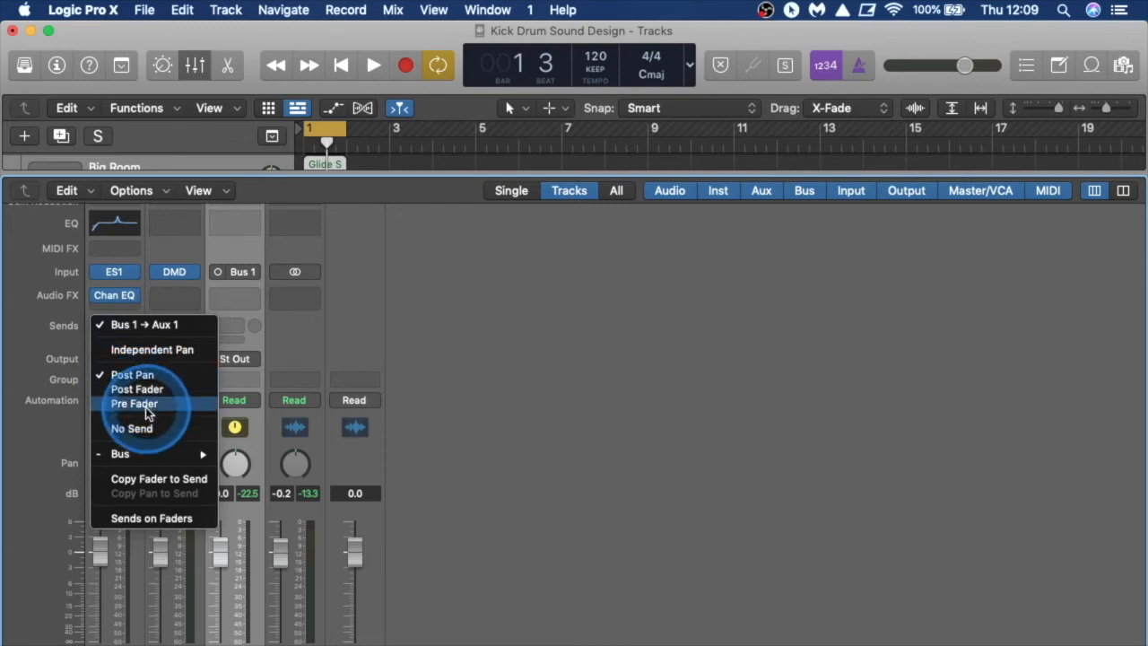
left_click(462, 418)
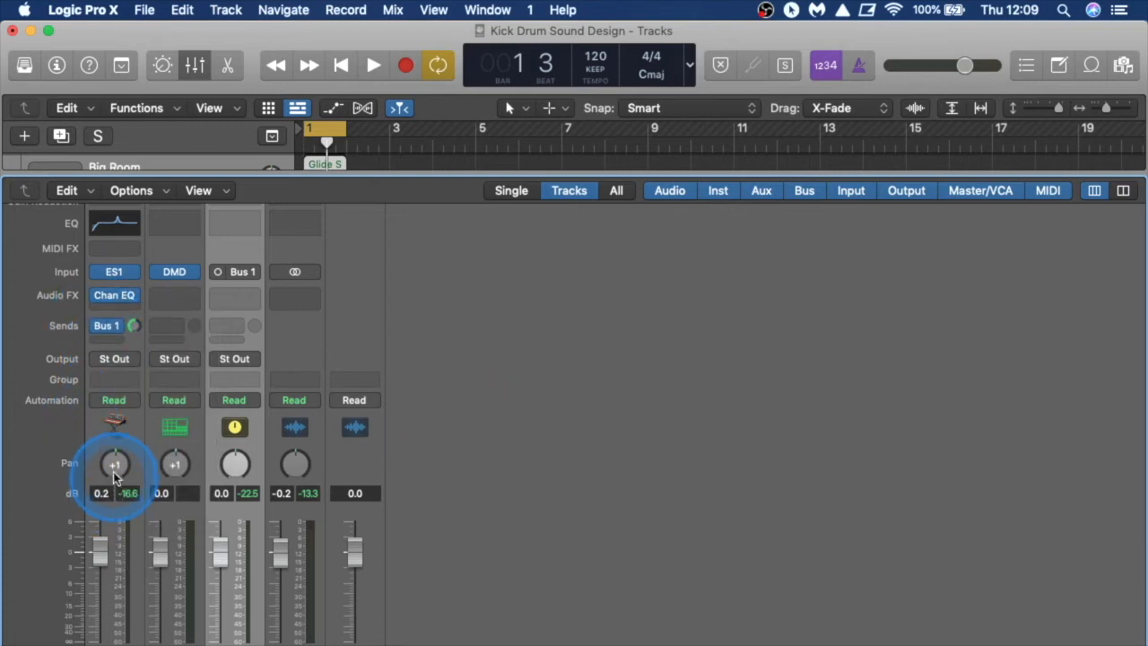
left_click_drag(113, 462, 113, 520)
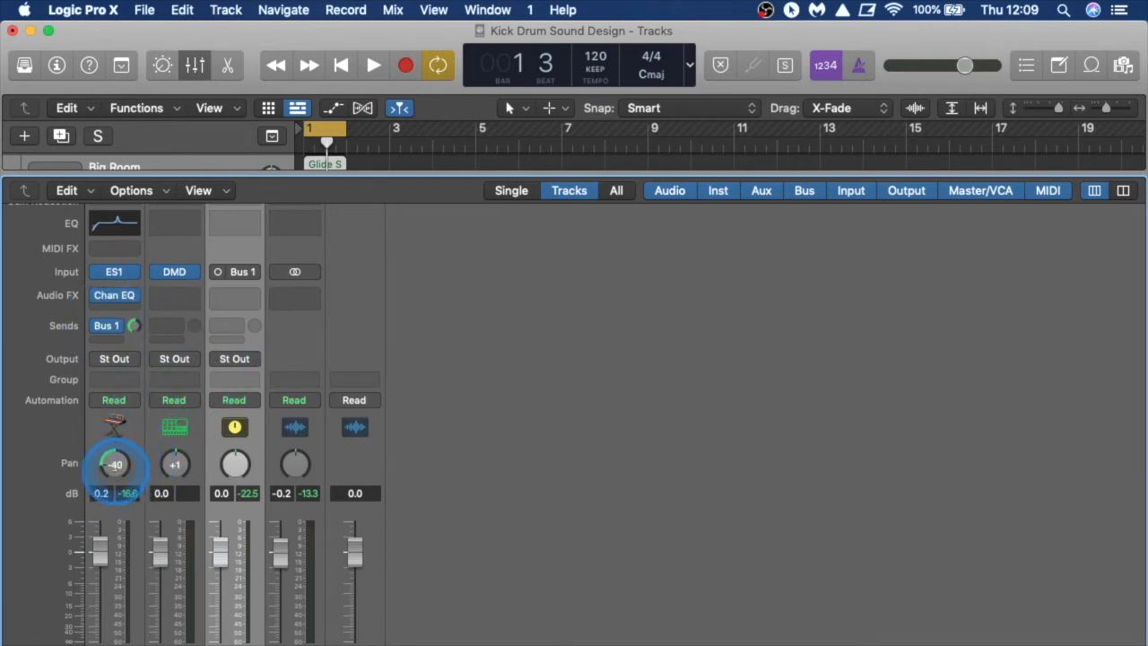
left_click_drag(115, 463, 103, 351)
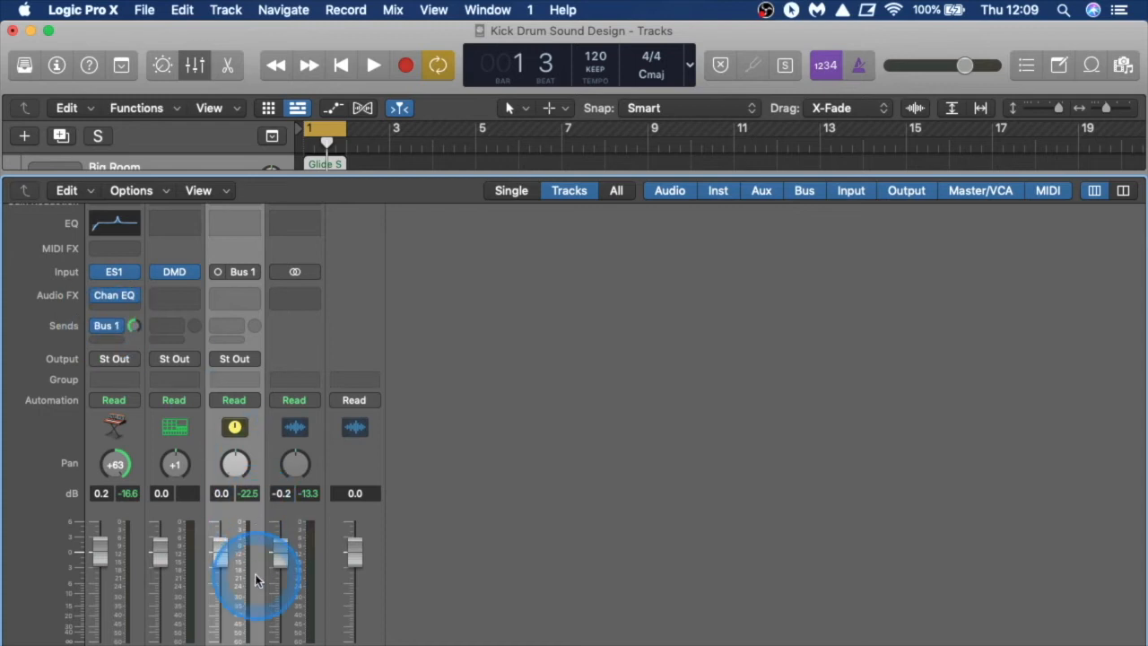
left_click_drag(116, 459, 104, 544)
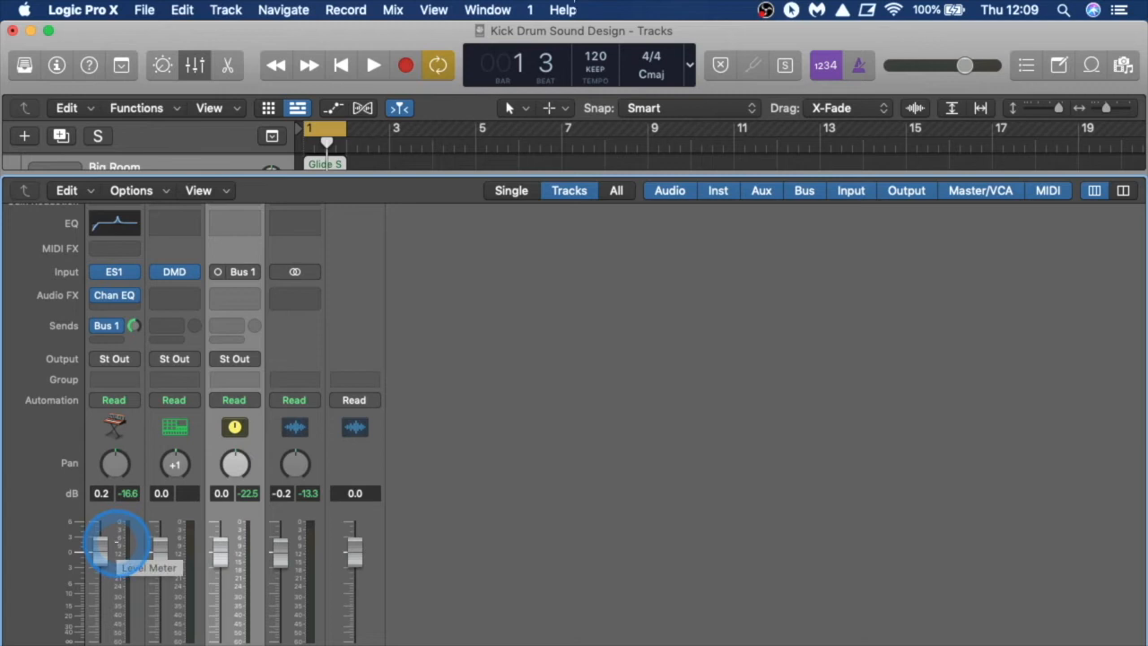
left_click(113, 466)
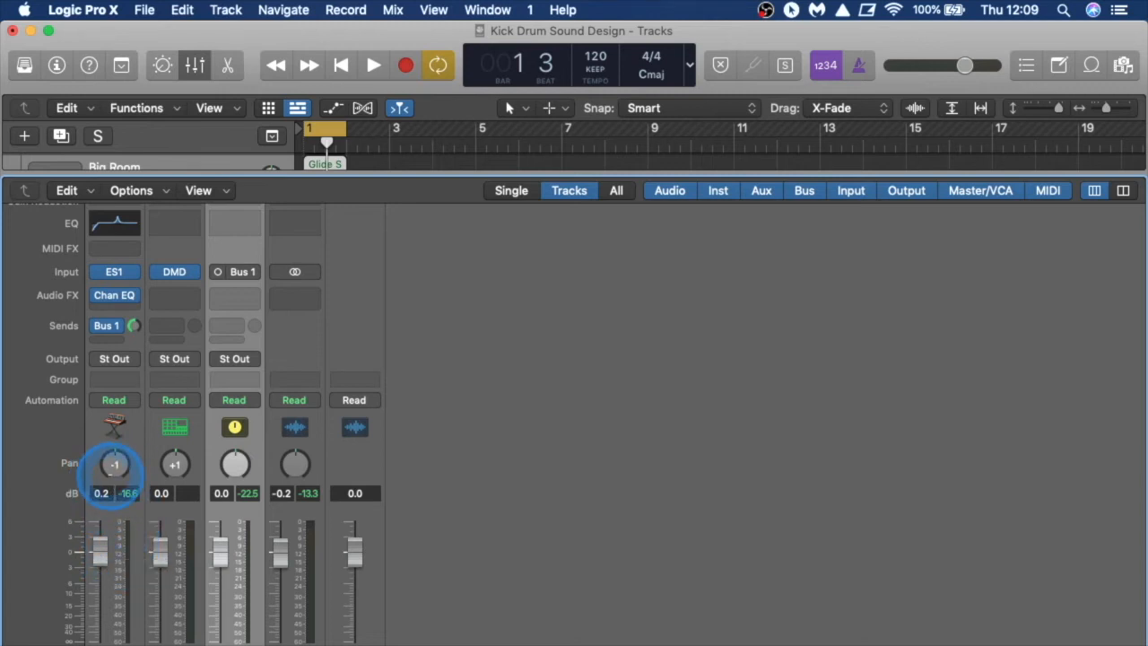
left_click_drag(112, 475, 111, 472)
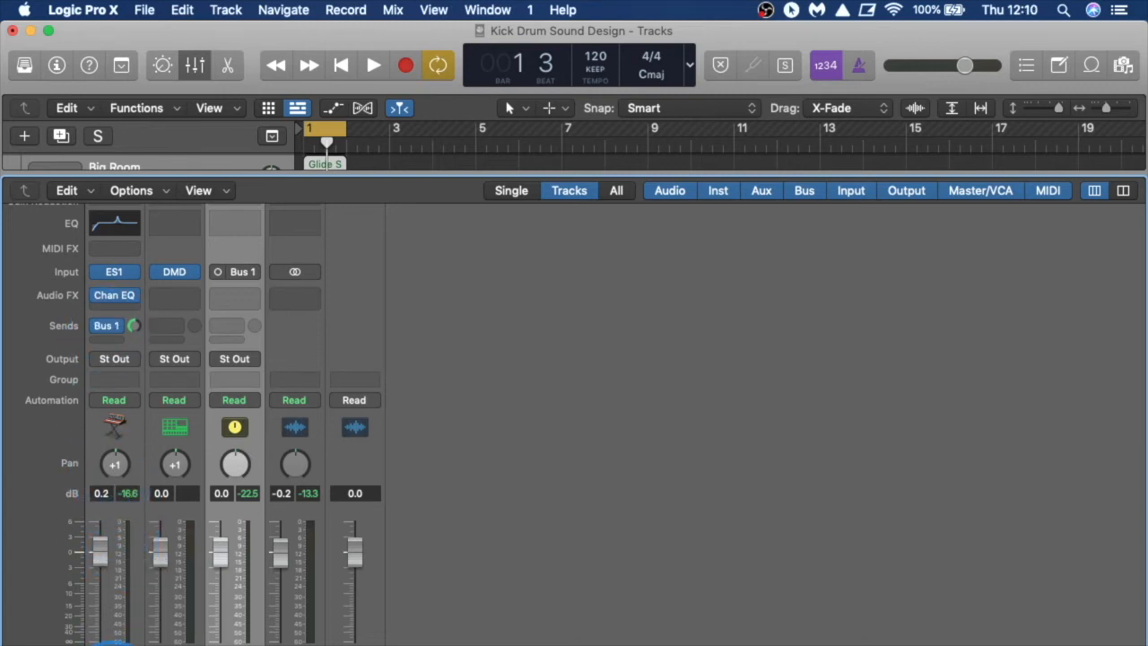
Switch Super Fat Moog's Bus 1 send to Post Fader and raise the send level further.
left_click(103, 643)
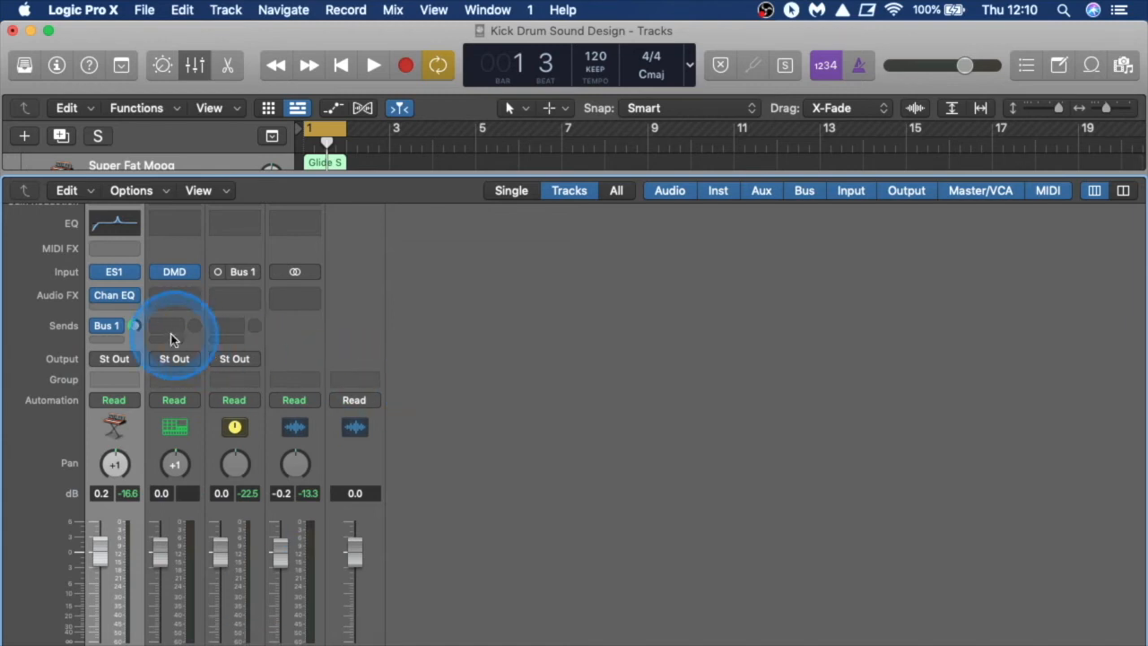
left_click(109, 326)
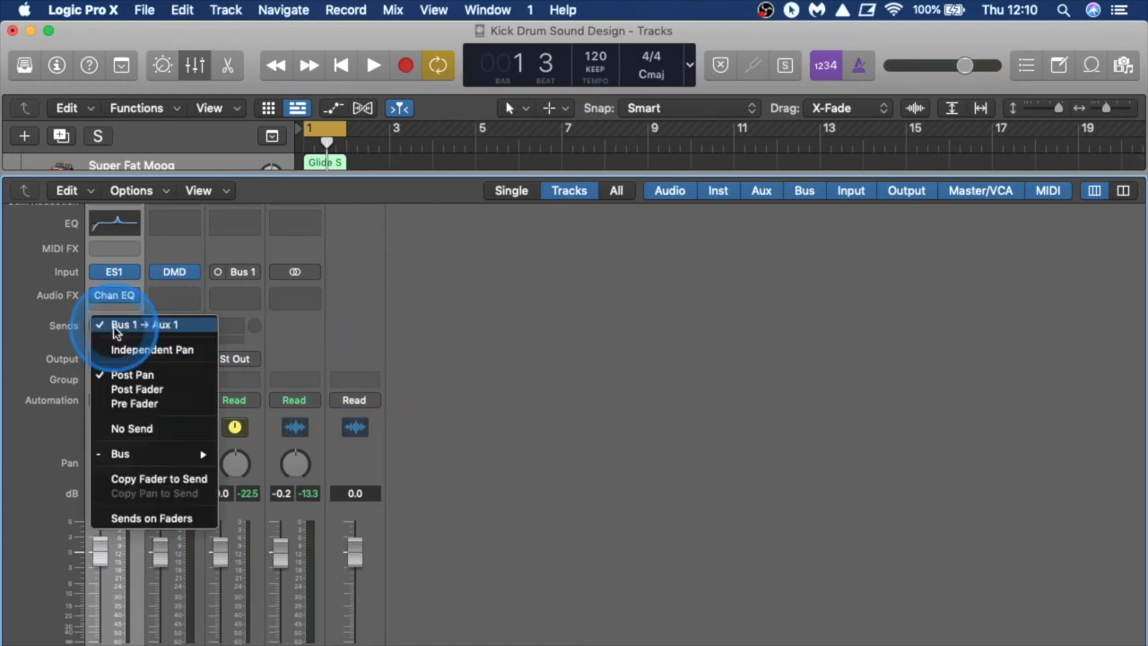
left_click(134, 394)
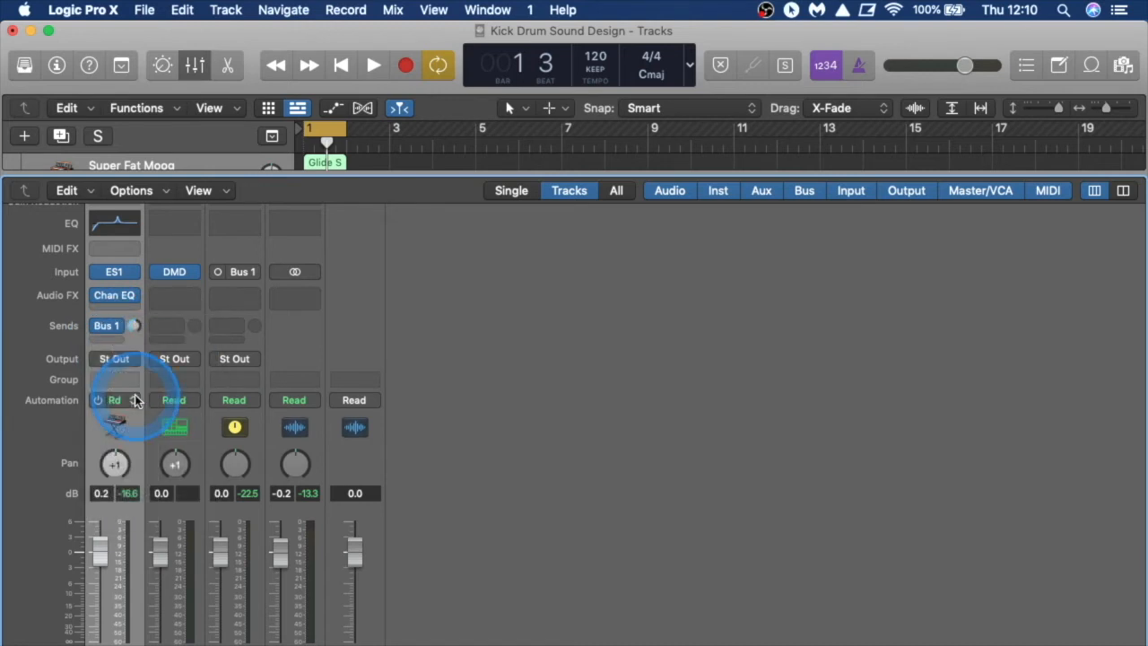
left_click_drag(133, 328, 133, 299)
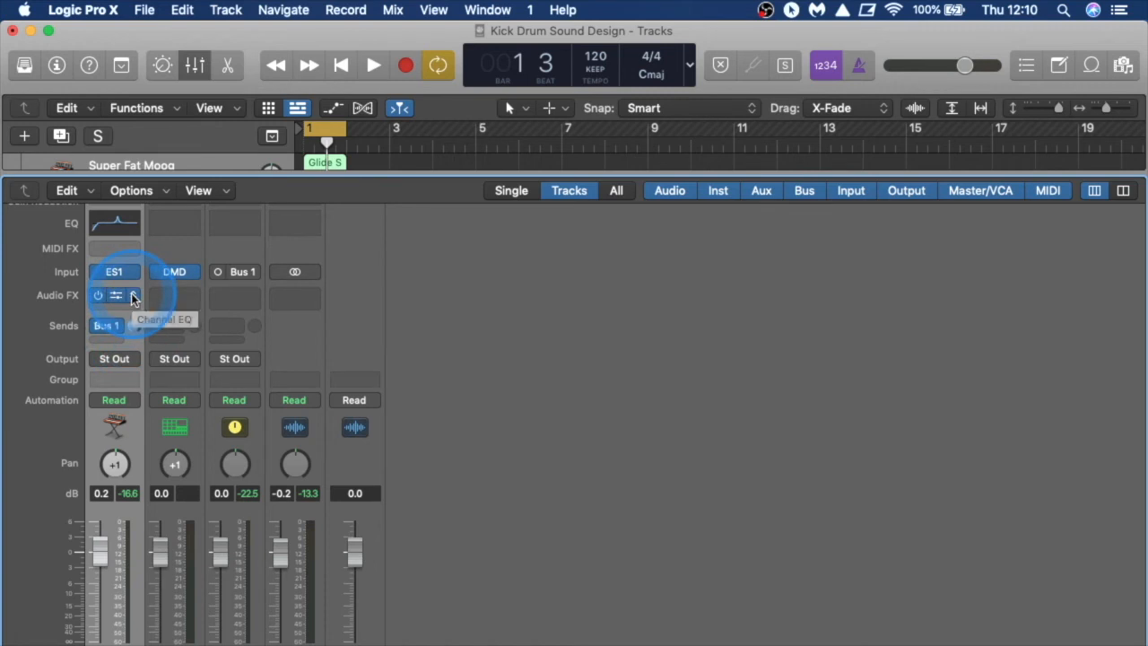
Play the loop while pulling Super Fat Moog's volume fader fully down, and bring the fader back to 0.1 dB.
key("space")
left_click(99, 550)
left_click_drag(98, 551, 98, 633)
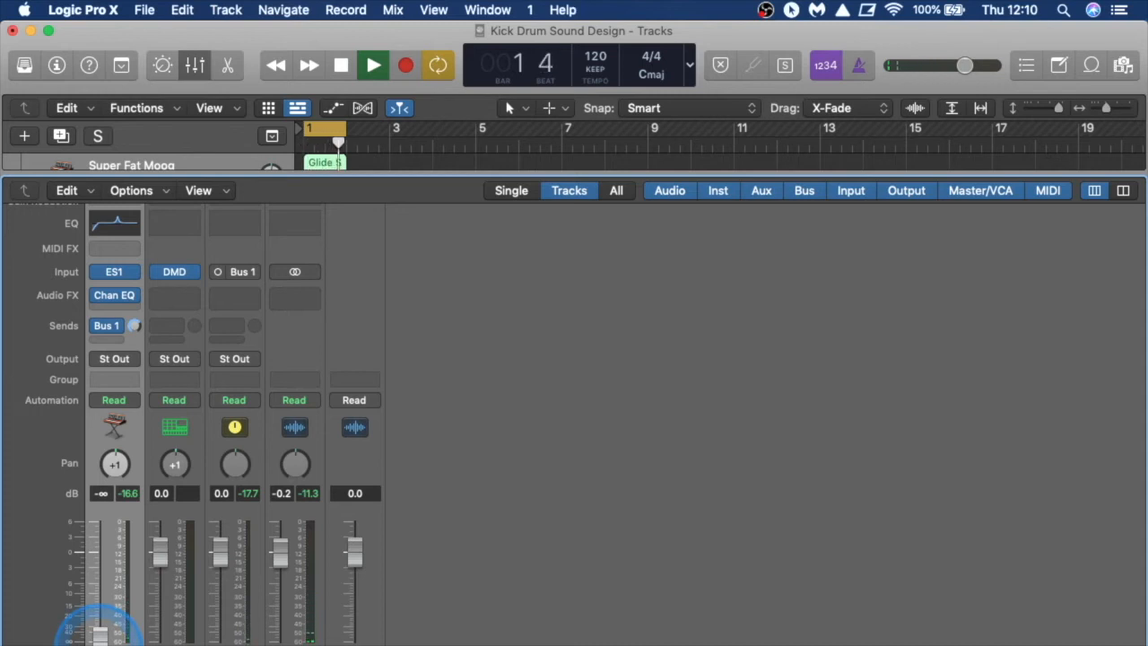
left_click_drag(98, 633, 99, 486)
key("space")
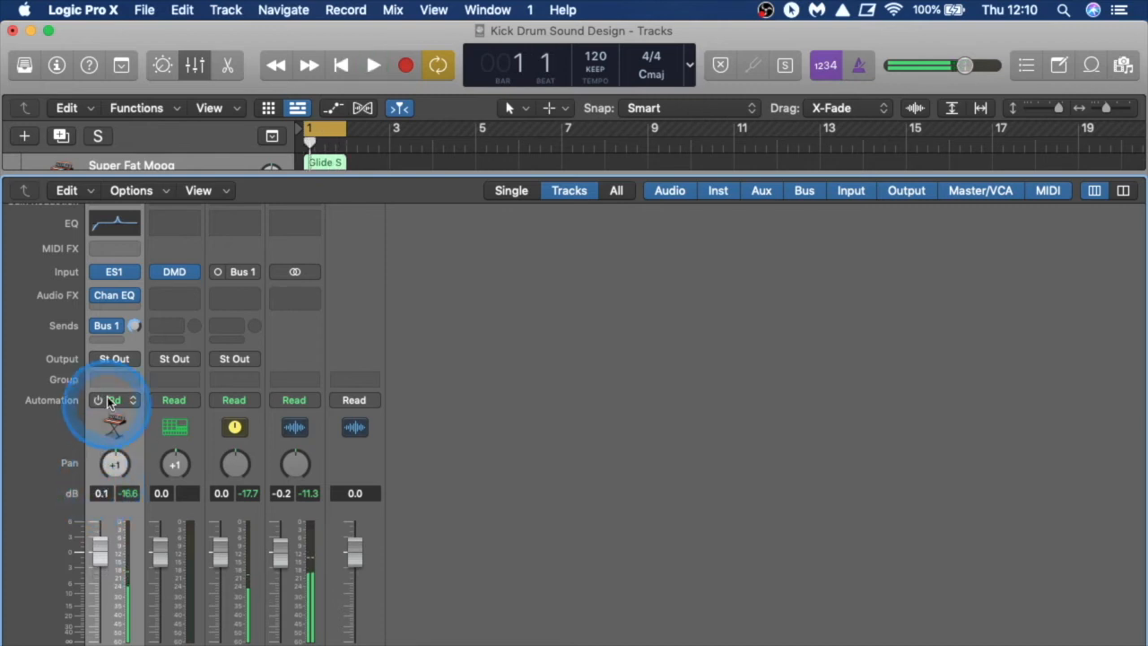
Switch the Bus 1 send to Pre Fader and lower Super Fat Moog's volume fader to -39.0 dB while the loop plays.
left_click(112, 326)
left_click(120, 405)
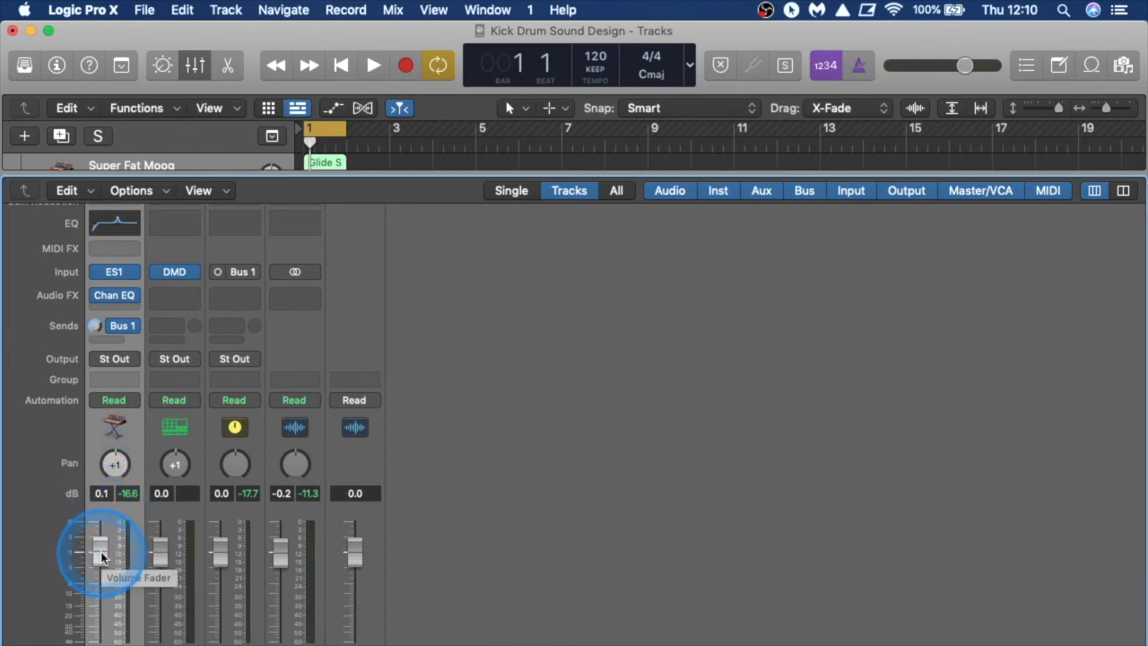
key("space")
left_click_drag(100, 565, 99, 627)
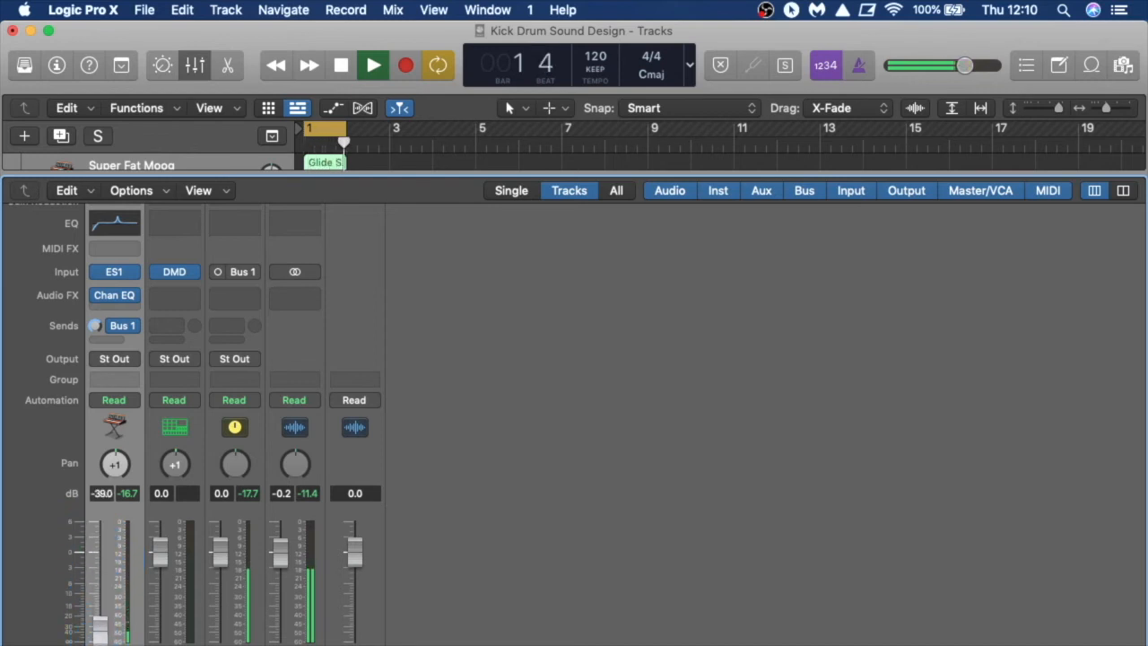
key("space")
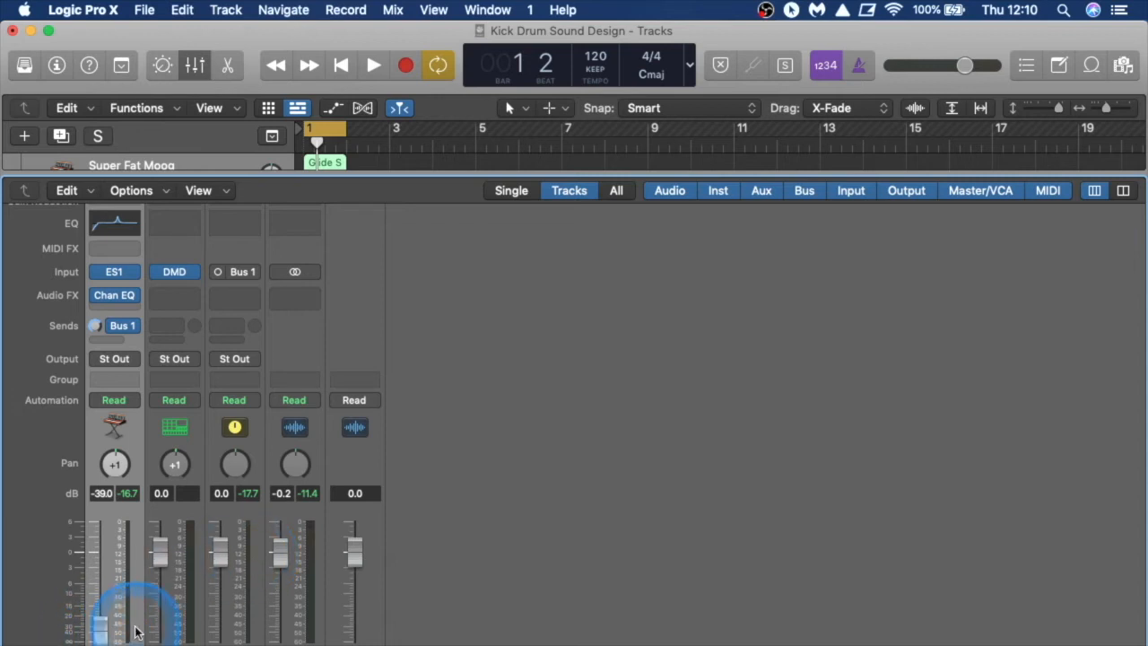
Return Super Fat Moog's volume fader to 0.1 dB and set its Bus 1 send to Post Fader.
left_click_drag(103, 623, 101, 482)
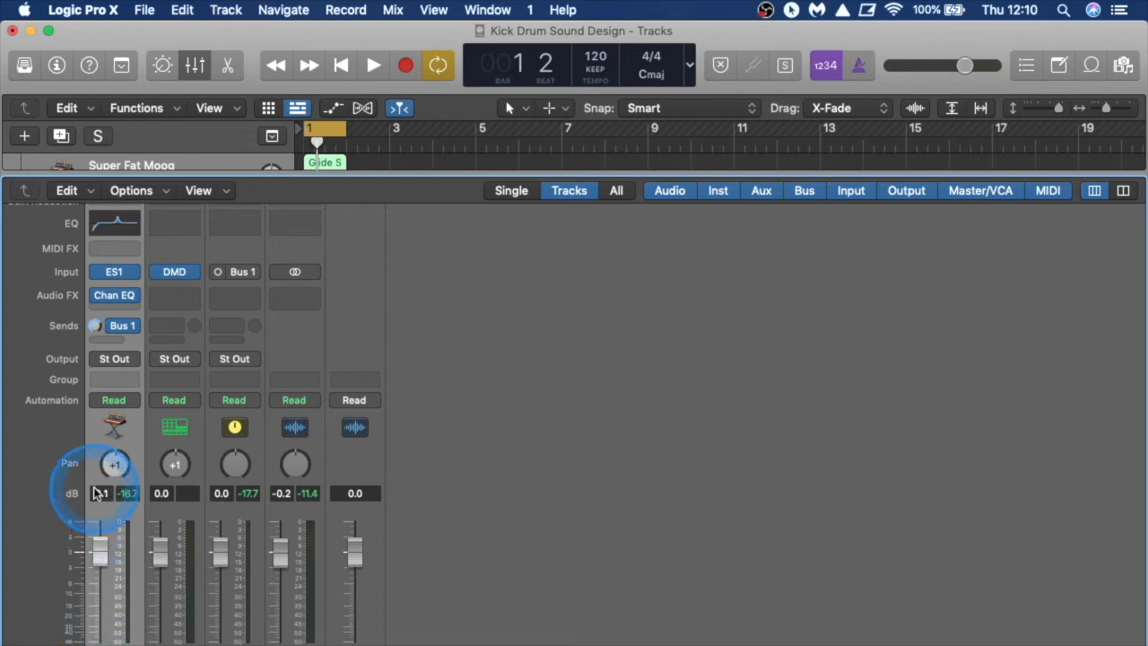
left_click(134, 325)
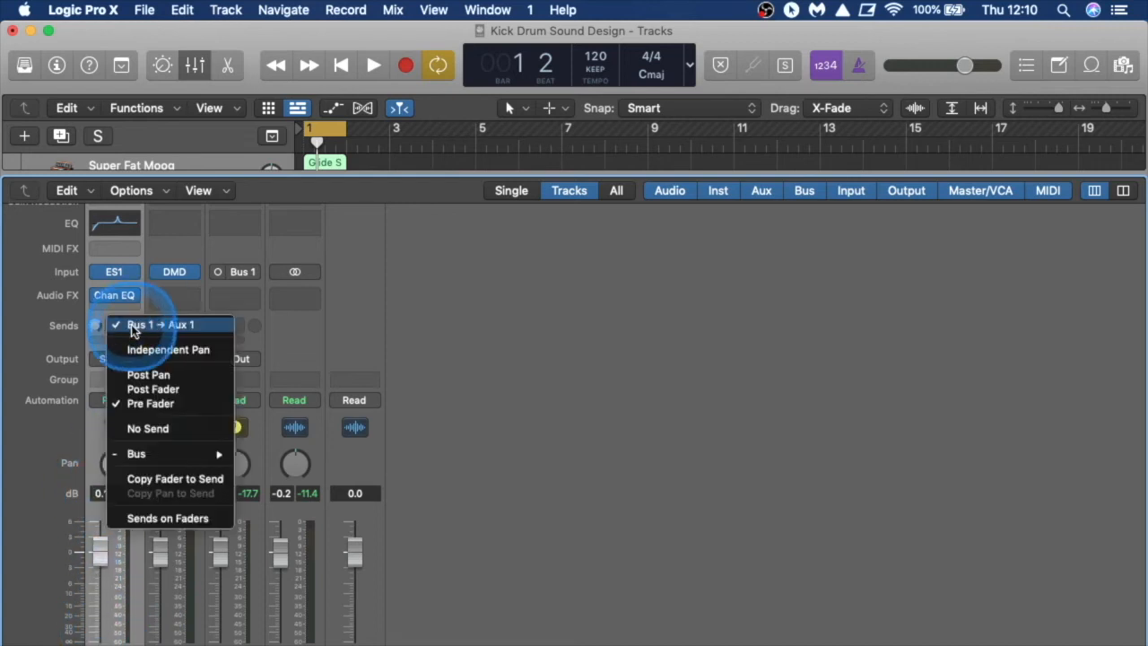
left_click(153, 390)
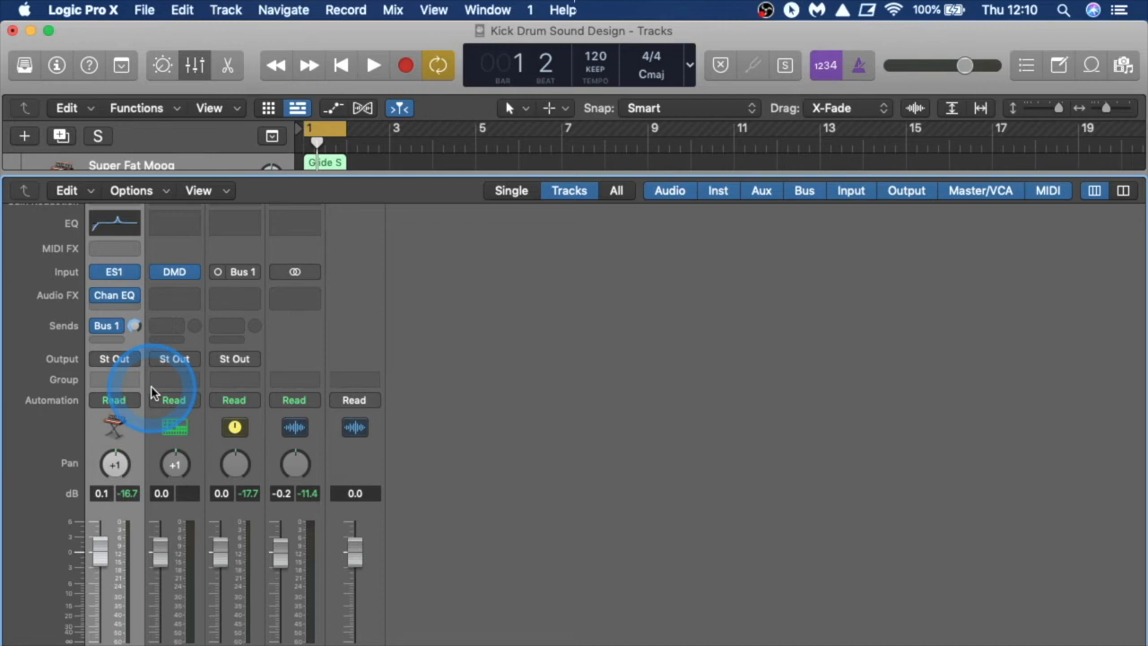
Insert a mono Delay Designer effect on the Bus 1 auxiliary channel, Aux 1.
left_click(252, 297)
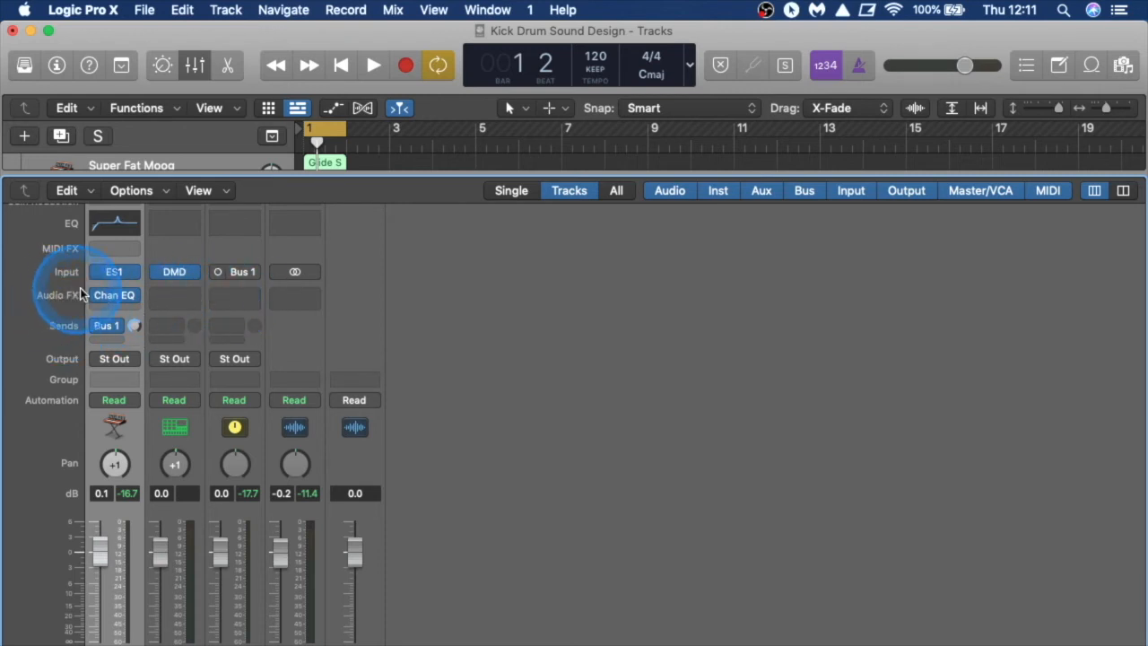
left_click(252, 296)
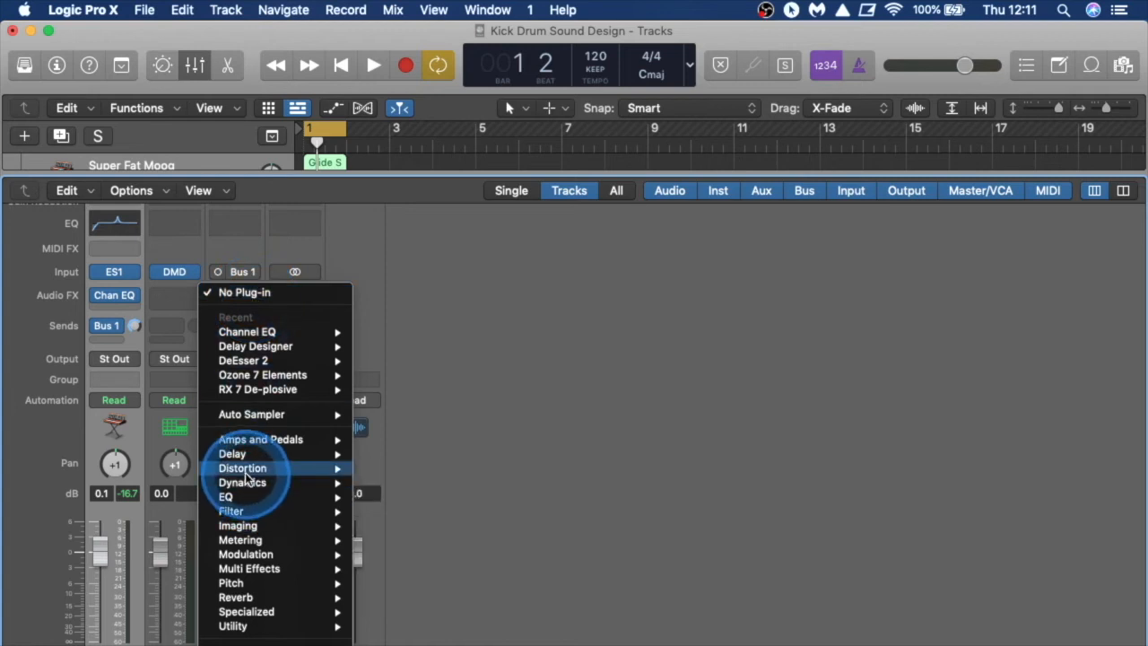
mouse_move(242, 462)
mouse_move(413, 455)
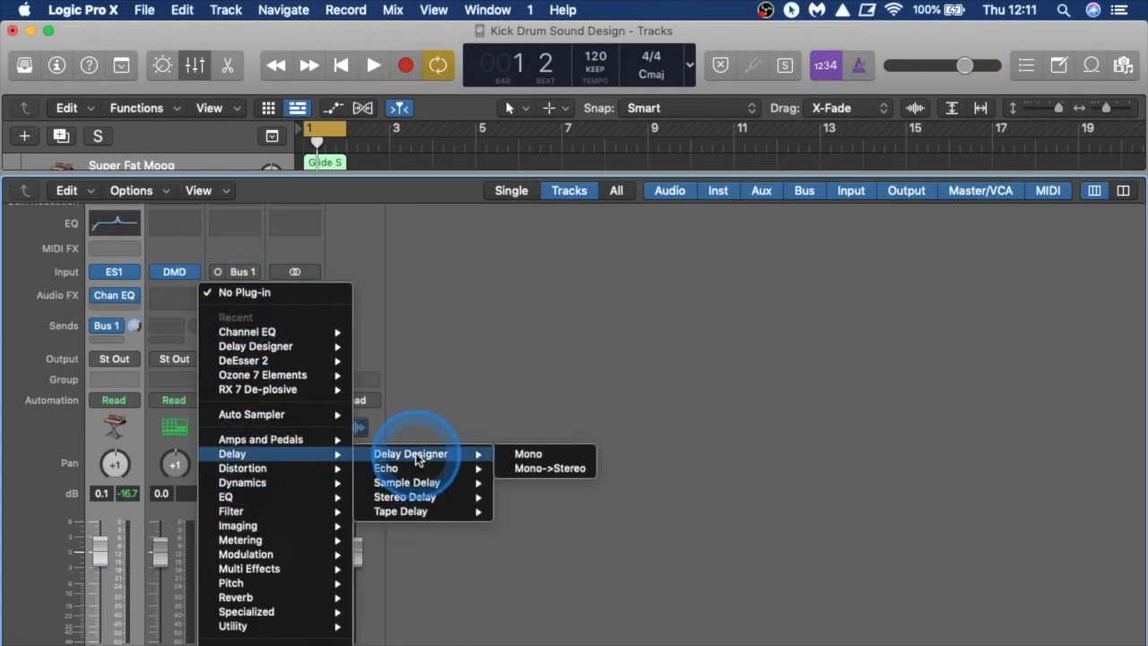
left_click(537, 454)
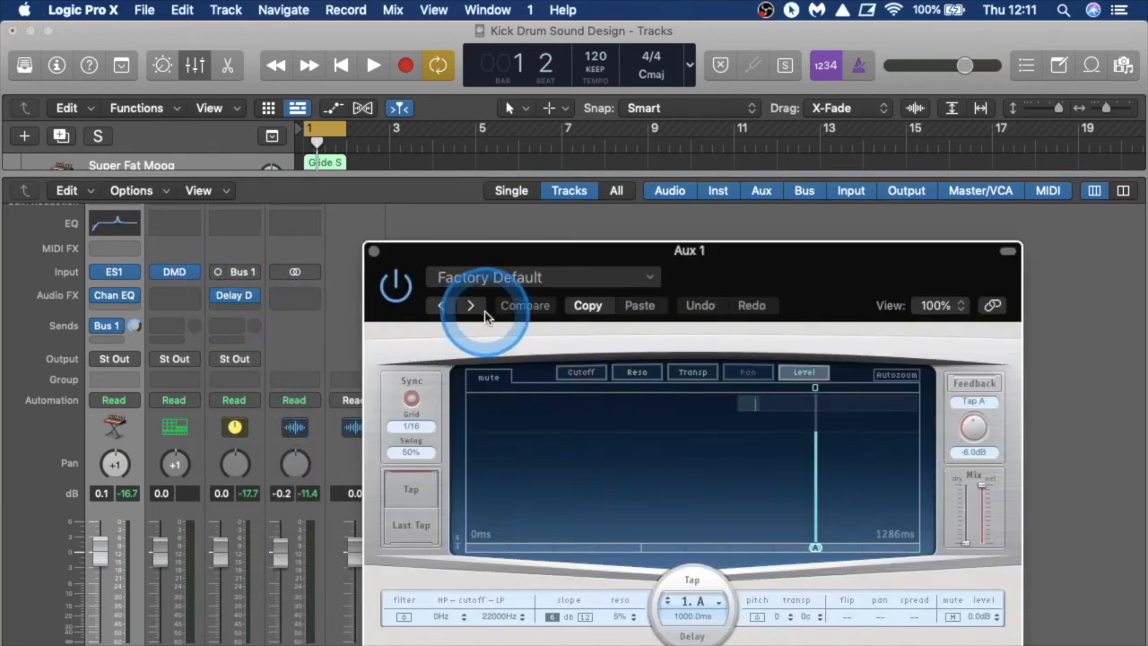
Load the 1\8 Alternating Pan preset in Aux 1's Delay Designer and move its window clear of the channel strips.
left_click(475, 307)
left_click(479, 307)
left_click(476, 308)
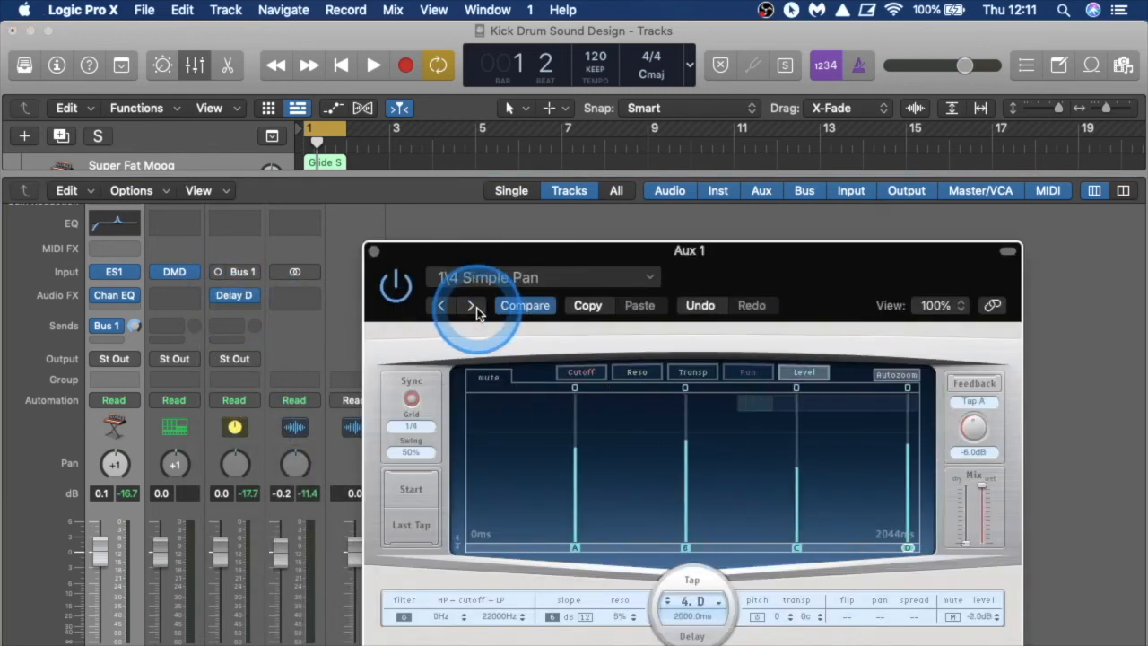
left_click(476, 308)
left_click(476, 308)
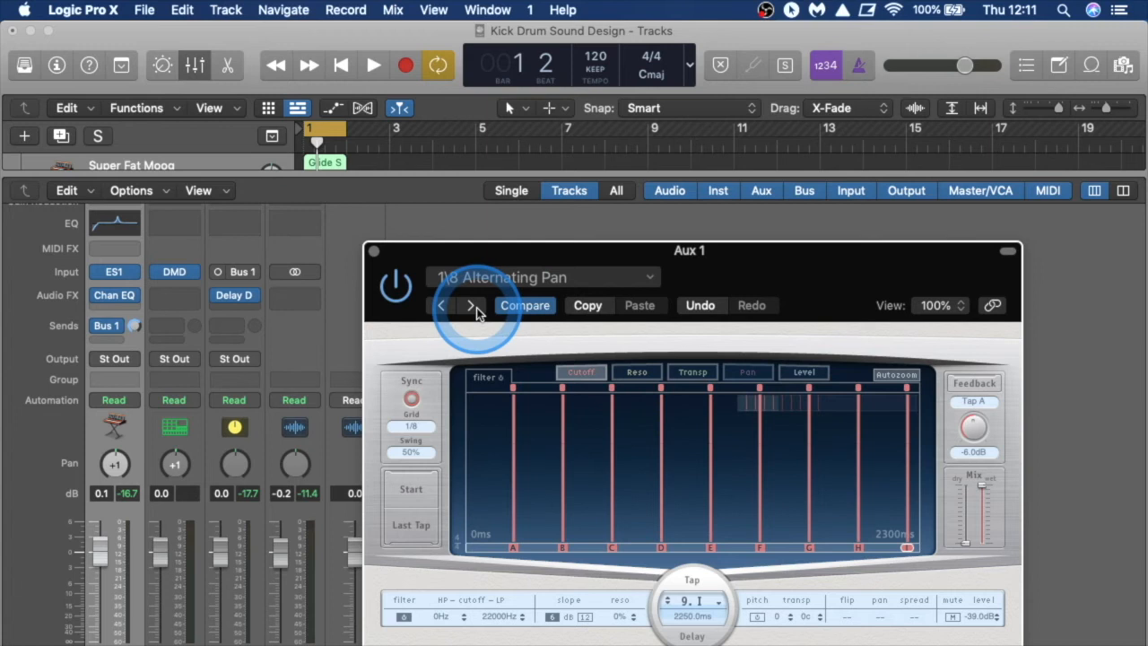
left_click_drag(391, 262, 520, 233)
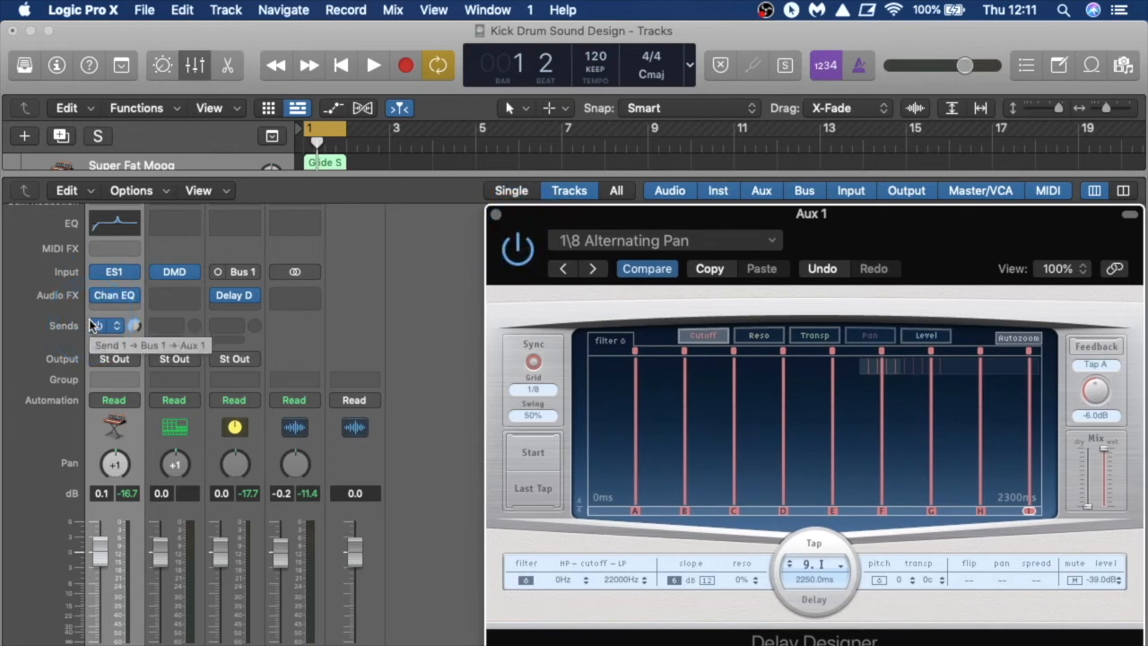
Lower Super Fat Moog's Bus 1 send to -∞, play the loop while raising it again, and stop playback.
left_click_drag(133, 327, 159, 544)
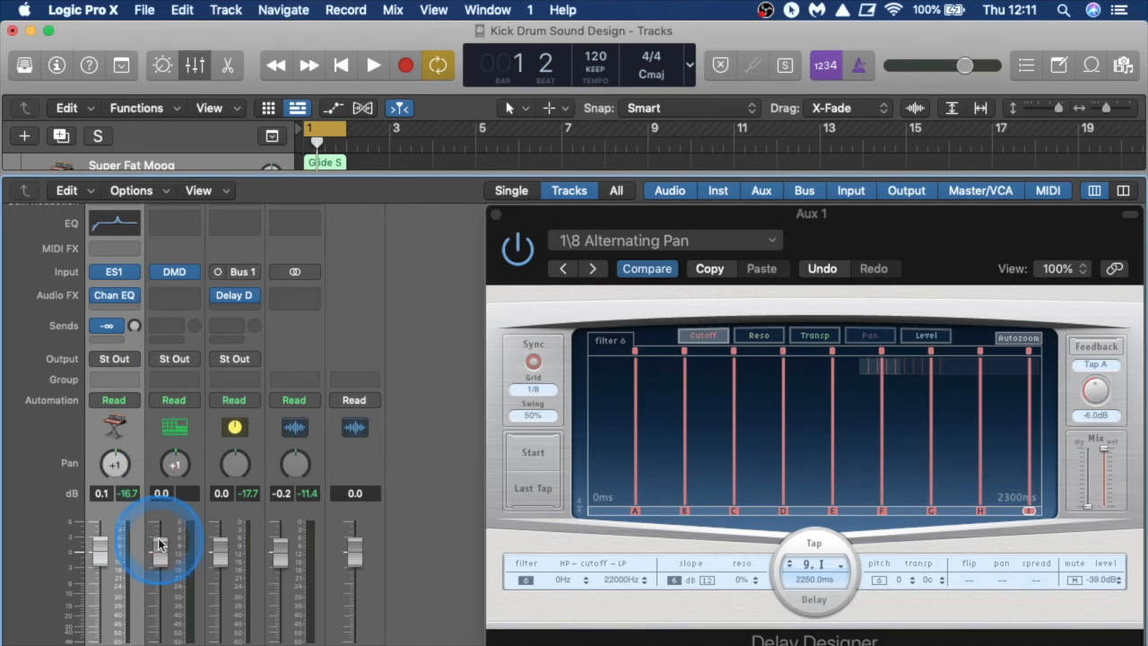
key("space")
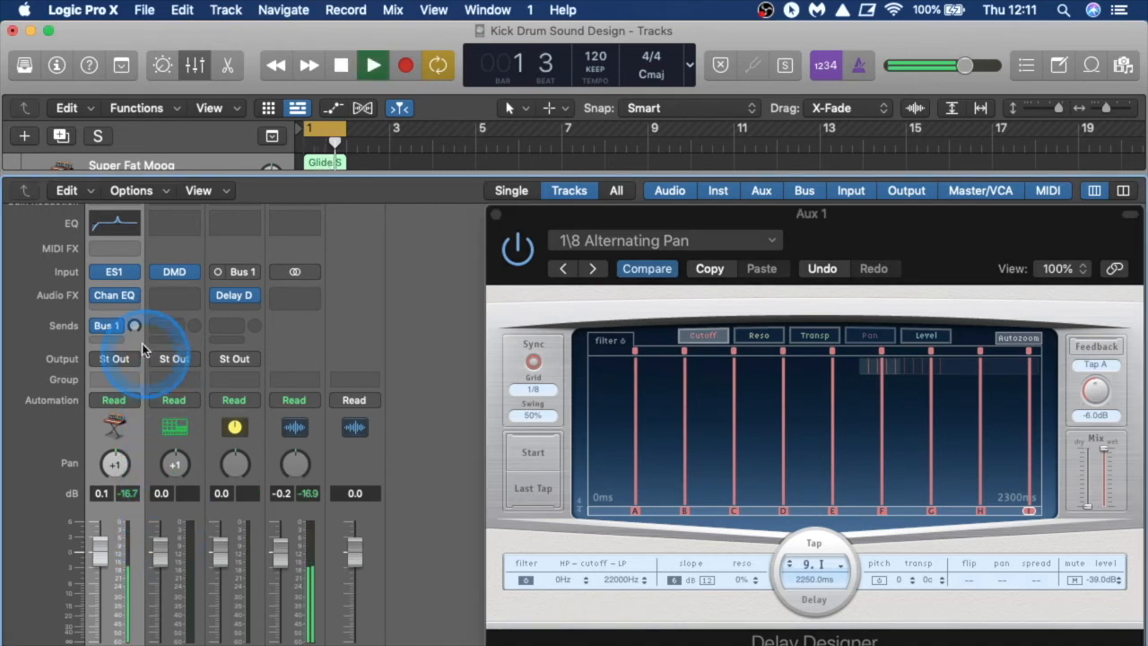
left_click_drag(133, 325, 143, 235)
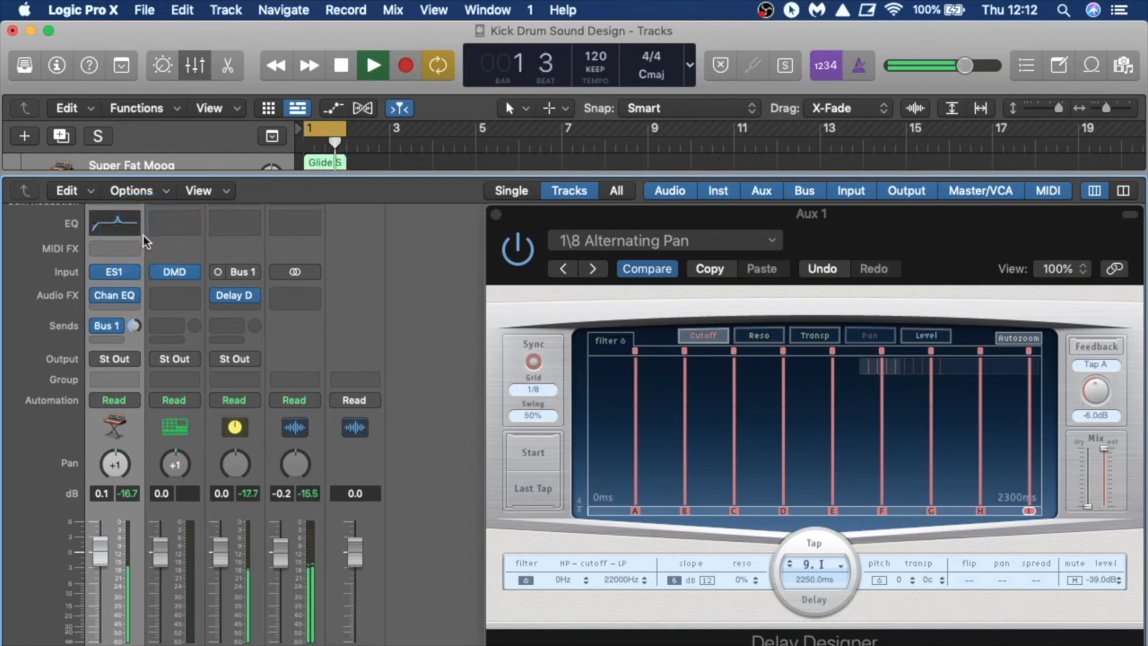
key("space")
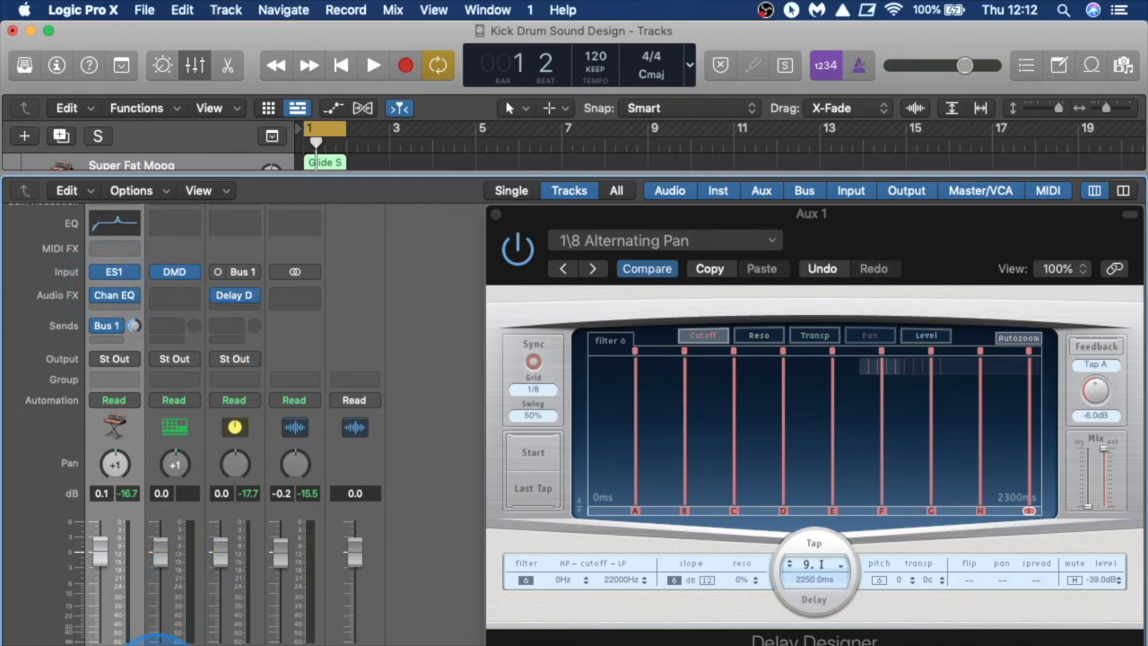
Solo Big Room, play the loop, and add a Channel EQ to it, moving the EQ window fully into reach.
key("s")
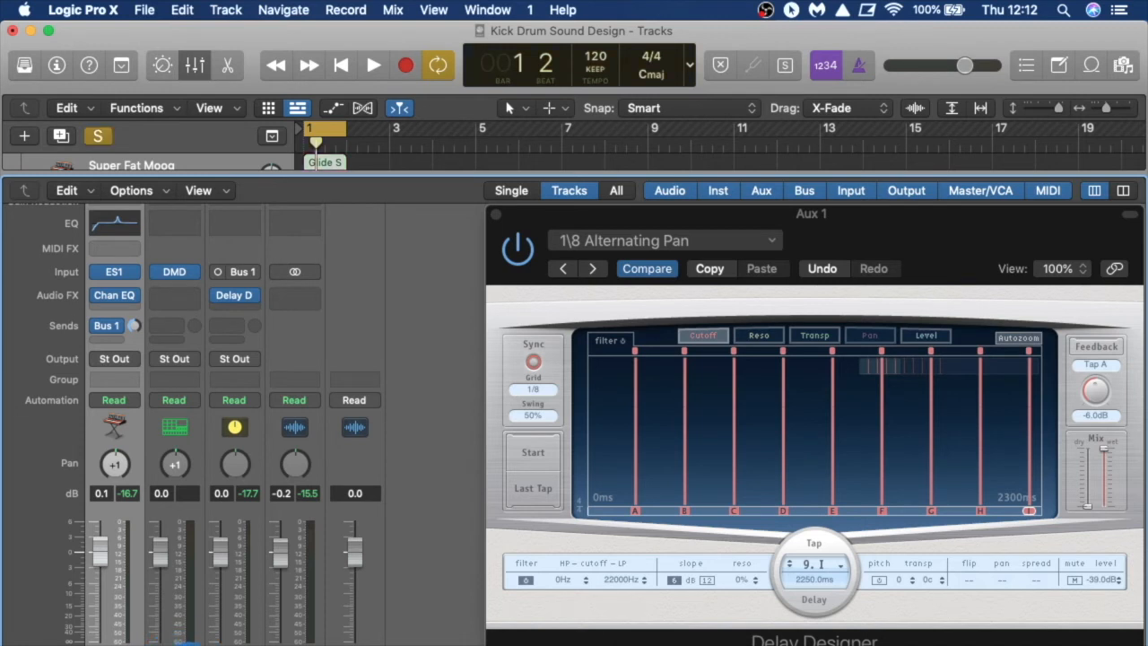
key("space")
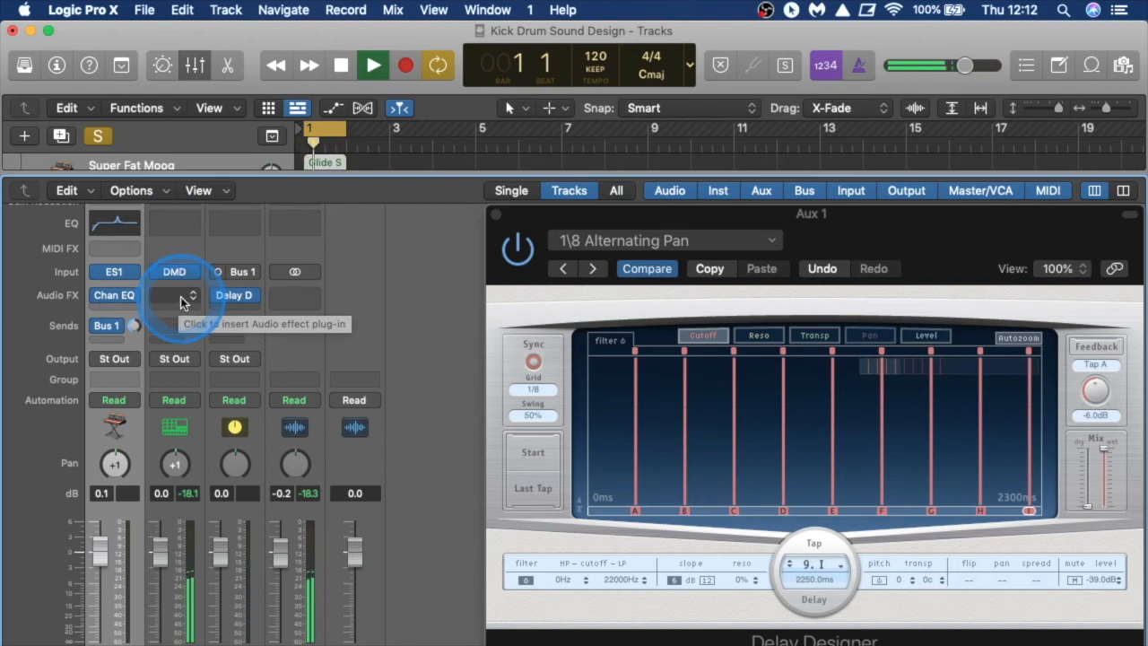
left_click(176, 222)
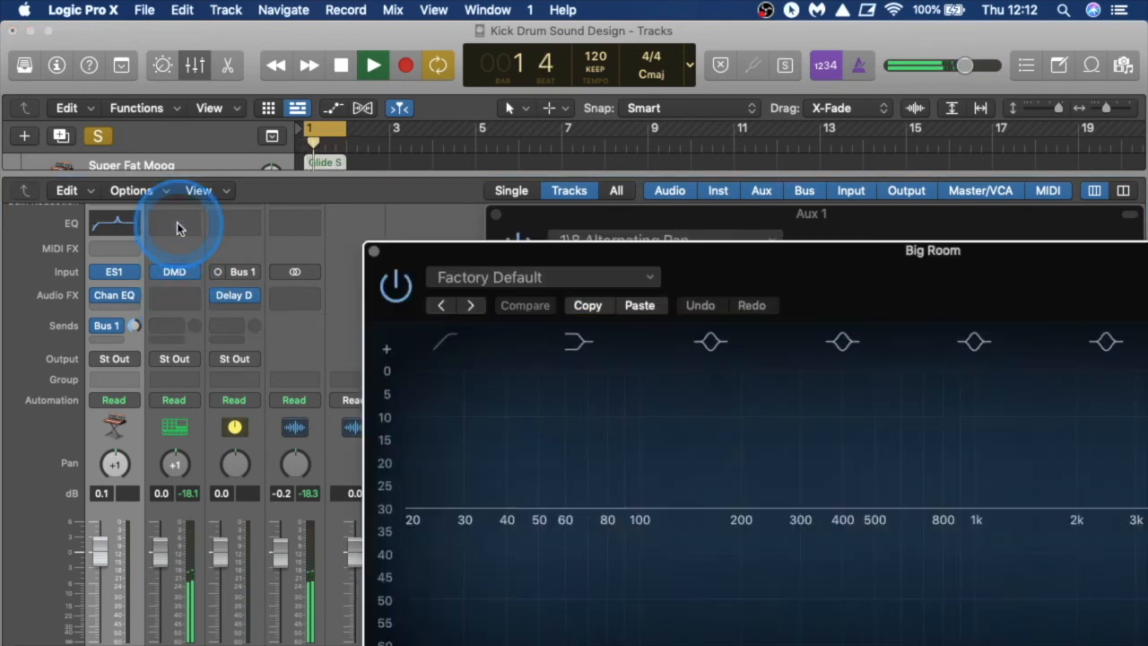
left_click_drag(599, 259, 520, 182)
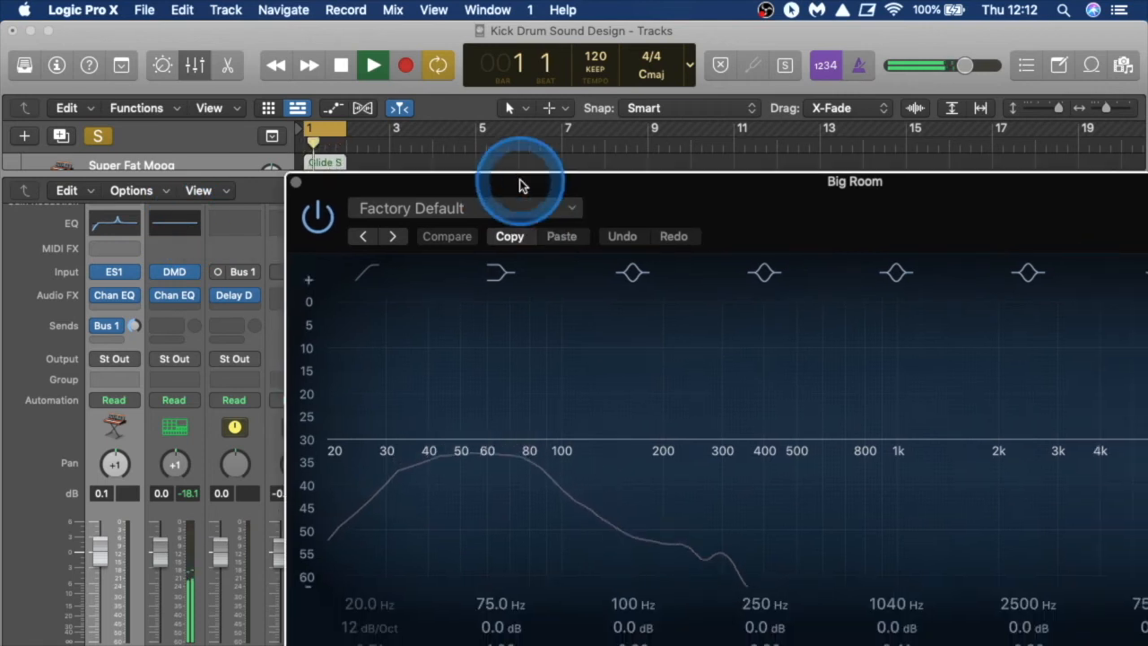
Set Big Room's EQ low shelf to 63.5 Hz, 0.1 dB, and the adjacent bell band to 63.5 Hz, +1.5 dB, Q 9.60.
mouse_move(520, 438)
left_mouse_down()
mouse_move(529, 438)
mouse_move(497, 439)
left_mouse_up()
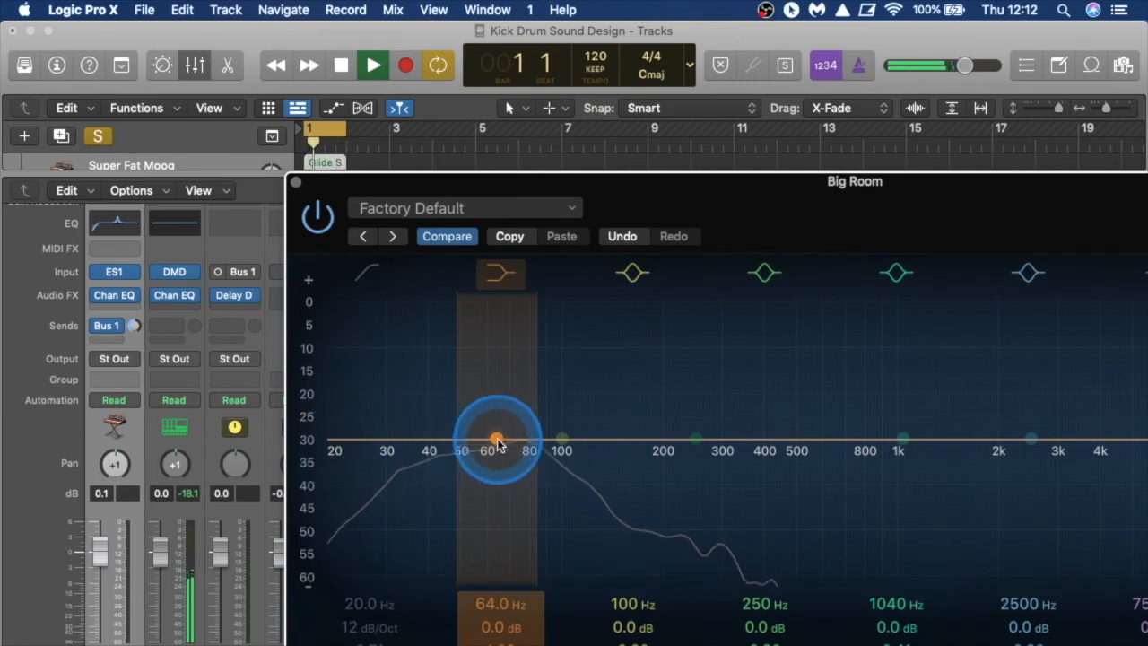
mouse_move(495, 438)
left_mouse_down()
mouse_move(498, 422)
mouse_move(498, 440)
left_mouse_up()
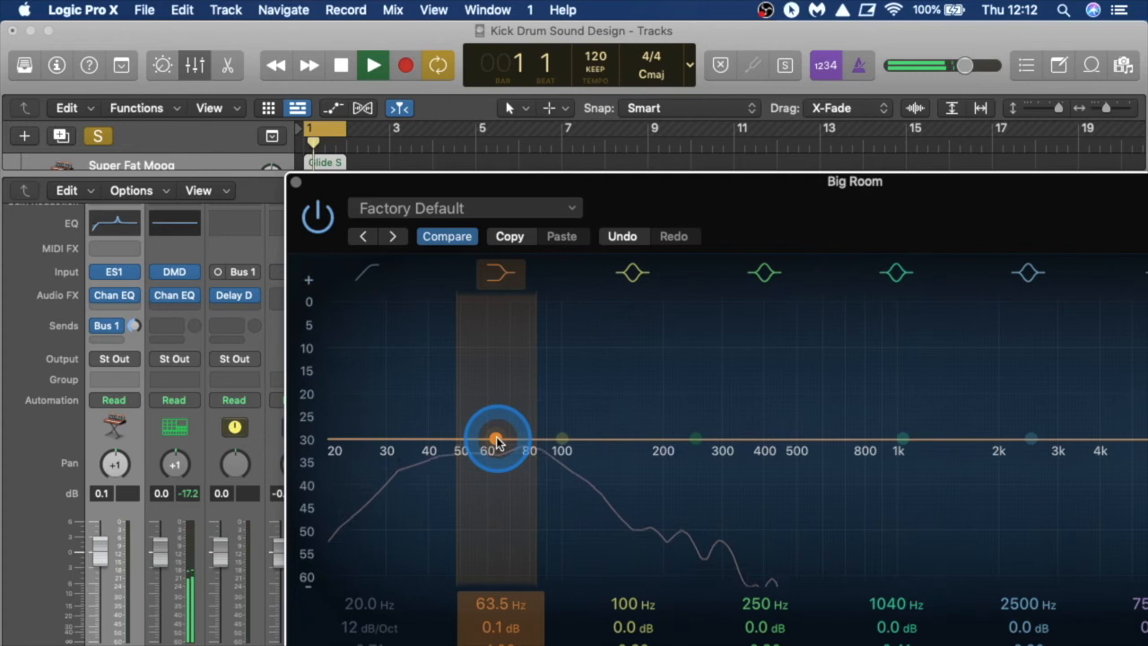
left_click_drag(558, 439, 497, 427)
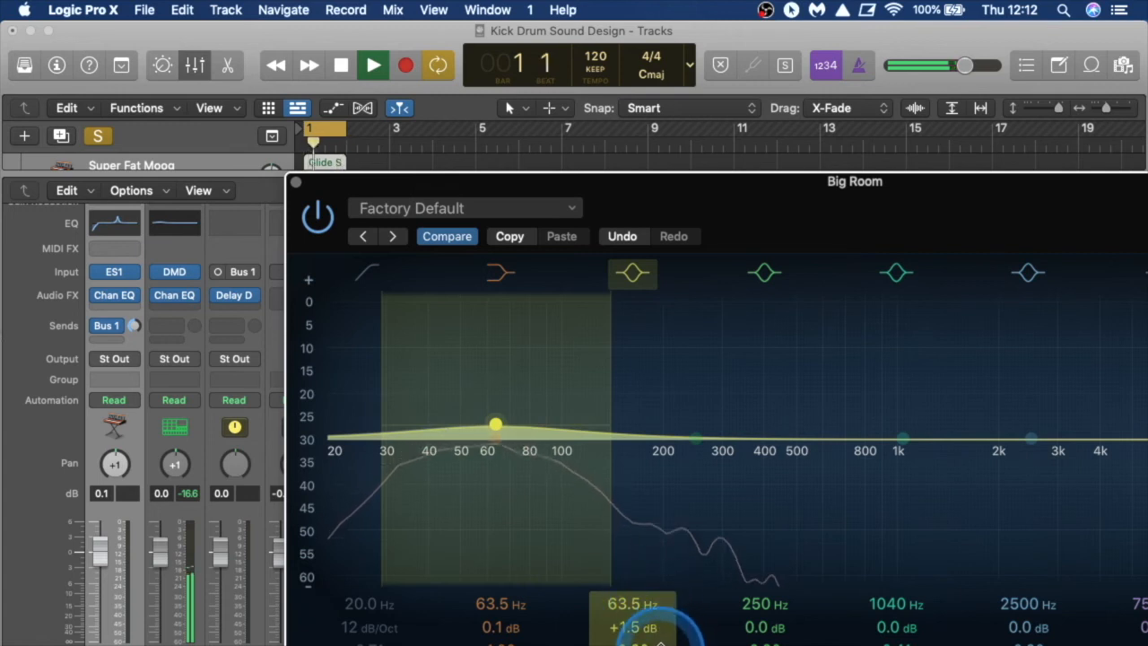
left_click_drag(662, 635, 661, 642)
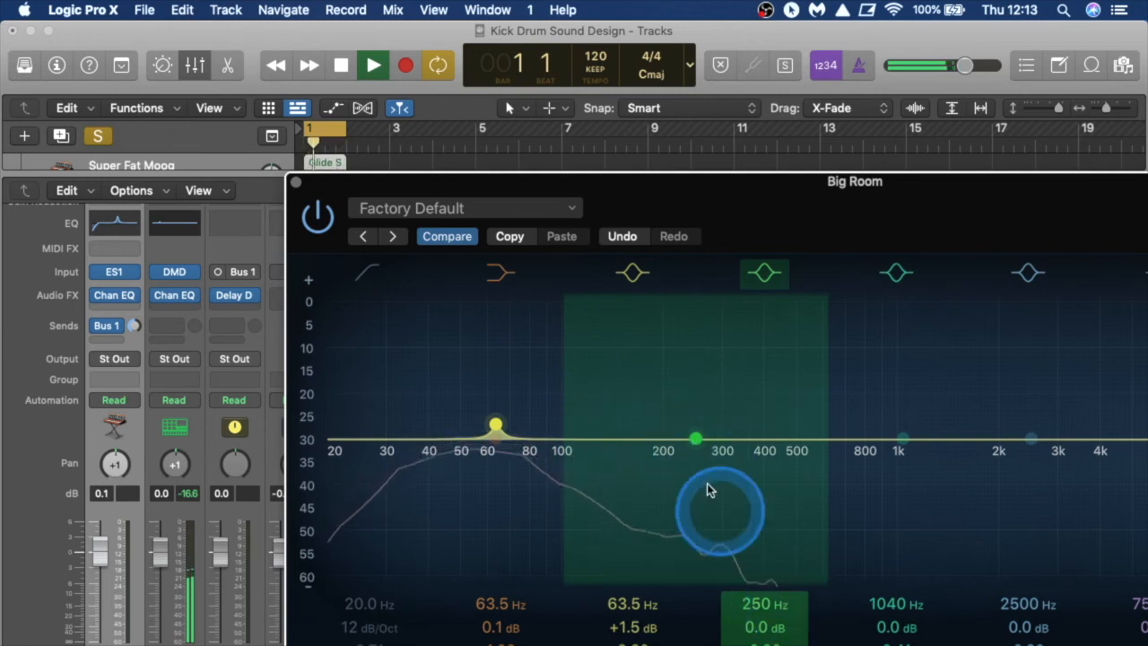
Set Big Room's 250 Hz EQ band to a narrow cut at 81.0 Hz, -2.3 dB, Q 18.0.
left_click_drag(698, 432, 531, 439)
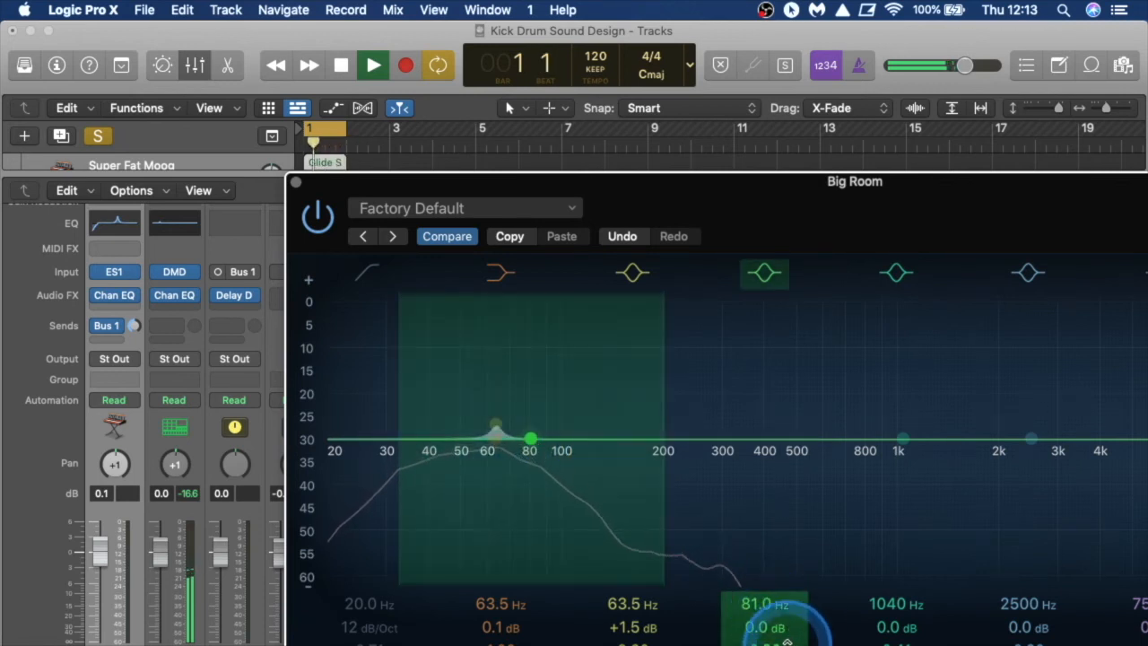
mouse_move(787, 633)
left_mouse_down()
mouse_move(787, 608)
mouse_move(787, 618)
left_mouse_up()
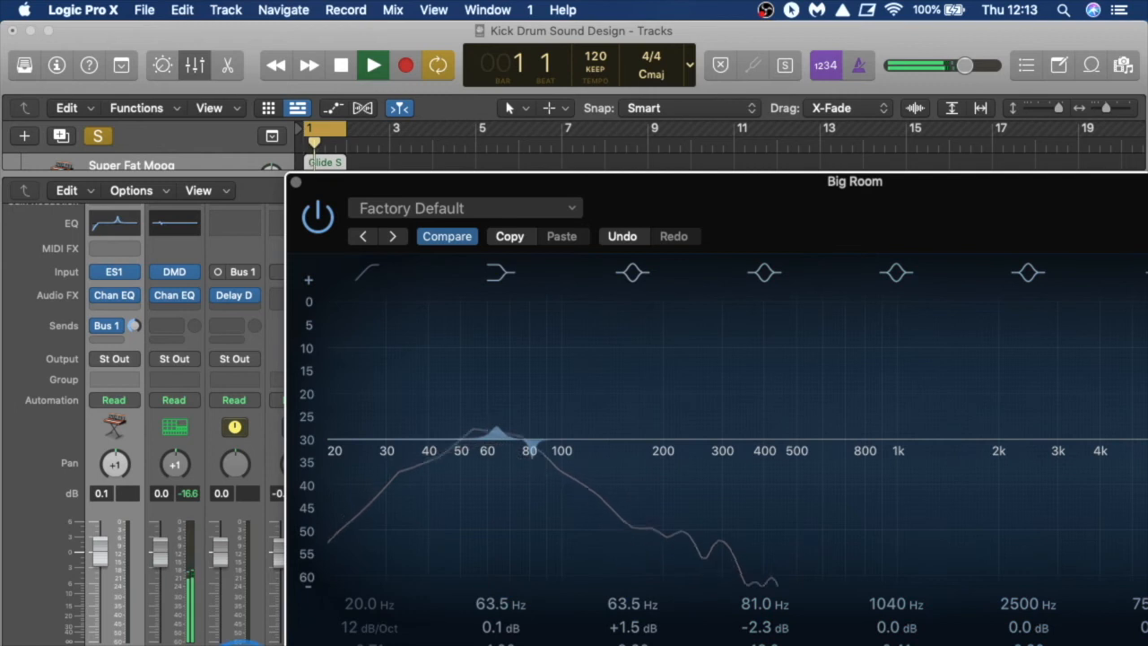
Solo Super Fat Moog too, lower its Bus 1 send fully, stop playback, and move the Big Room EQ window off the mixer.
left_click(125, 638)
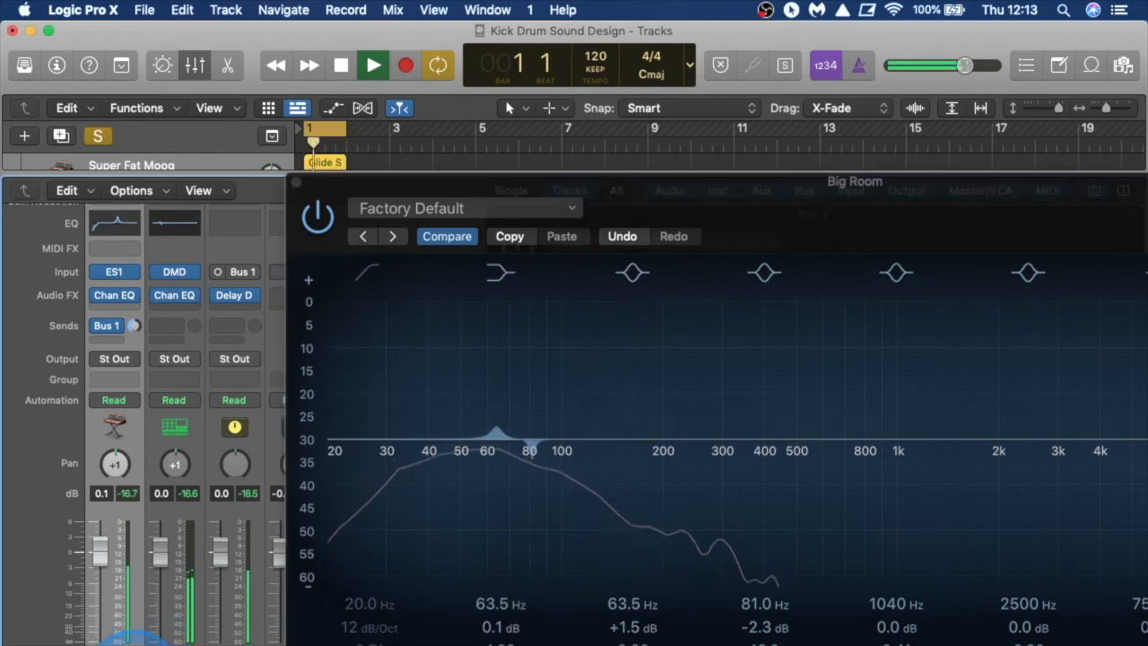
left_click_drag(135, 326, 154, 462)
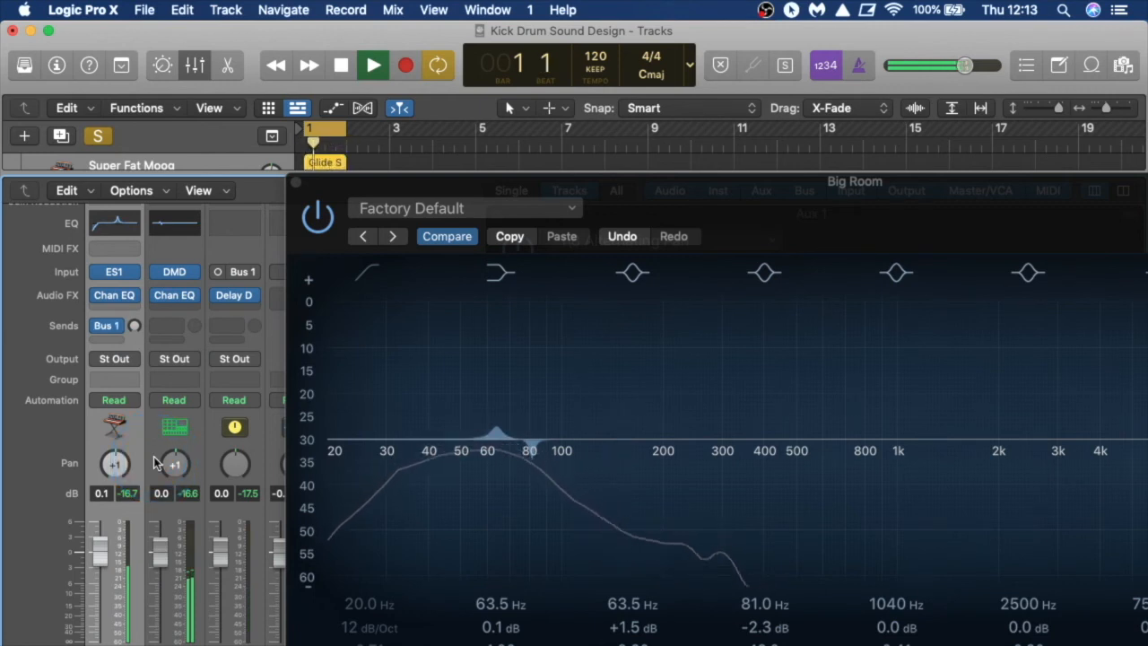
key("space")
left_click_drag(588, 184, 630, 18)
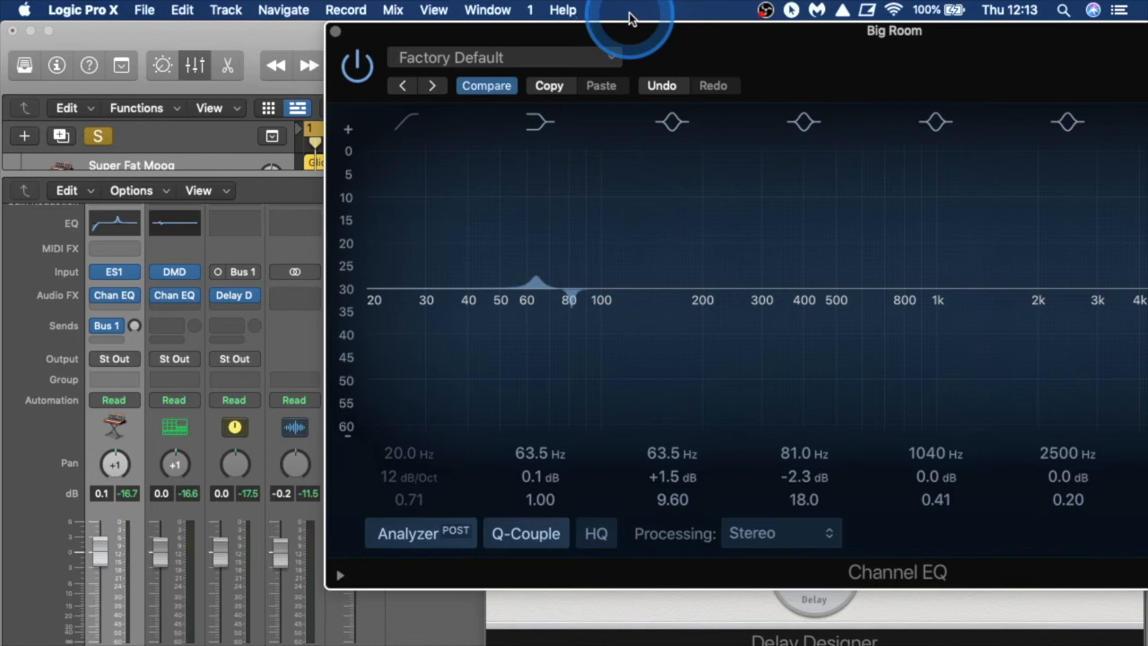
left_click(141, 167)
left_click(178, 303)
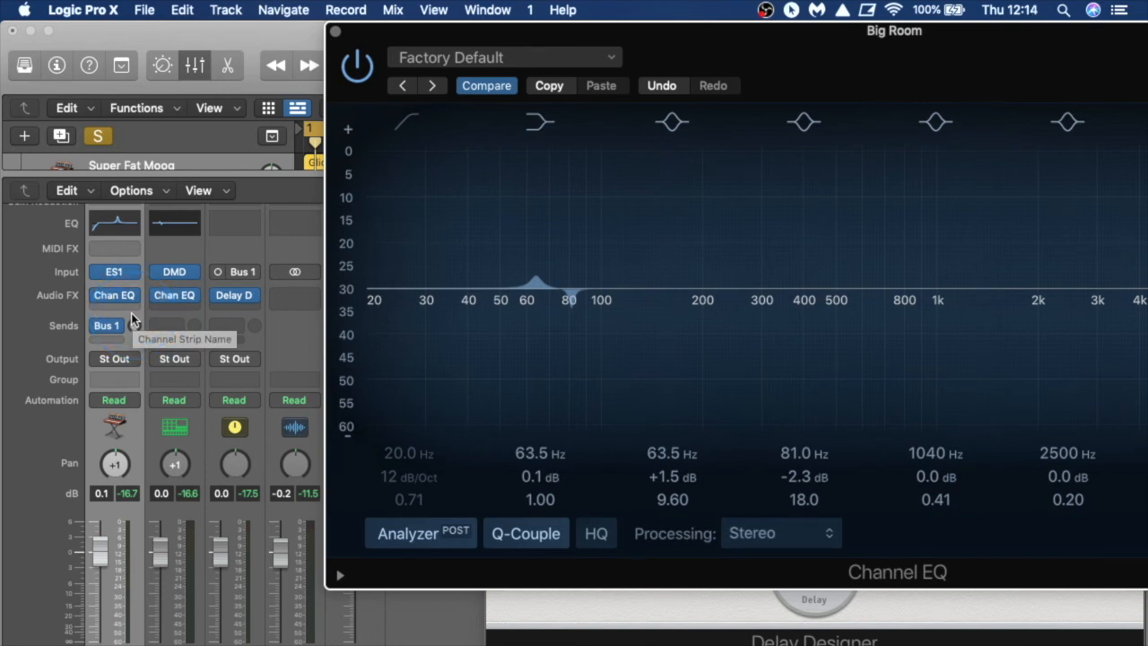
left_click(179, 325)
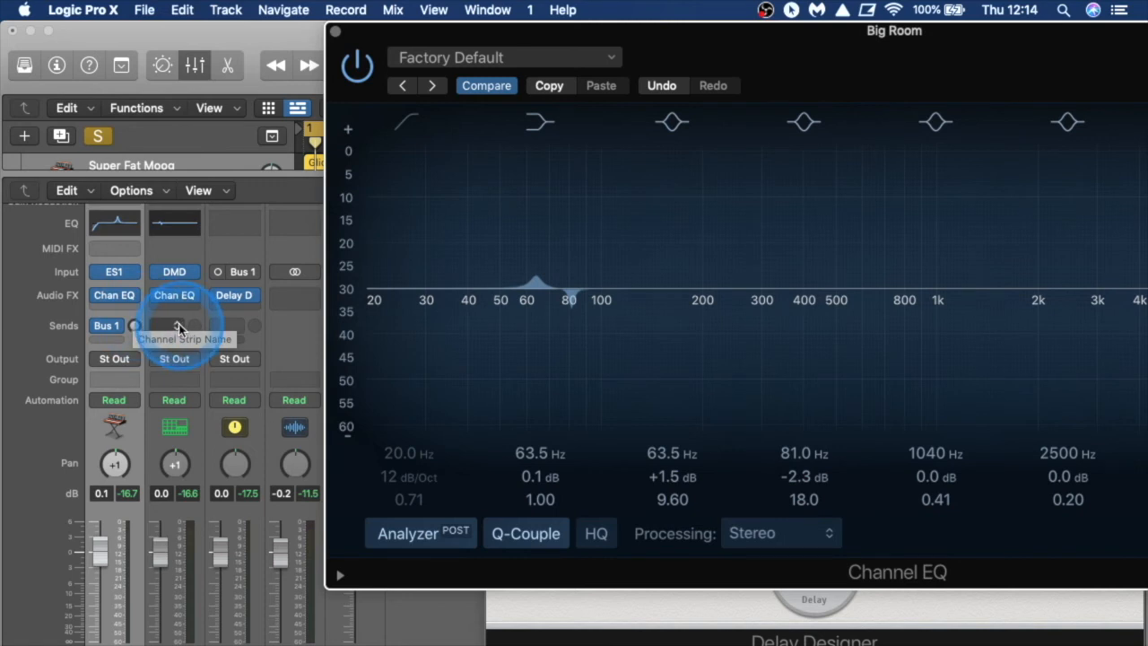
left_click(163, 279)
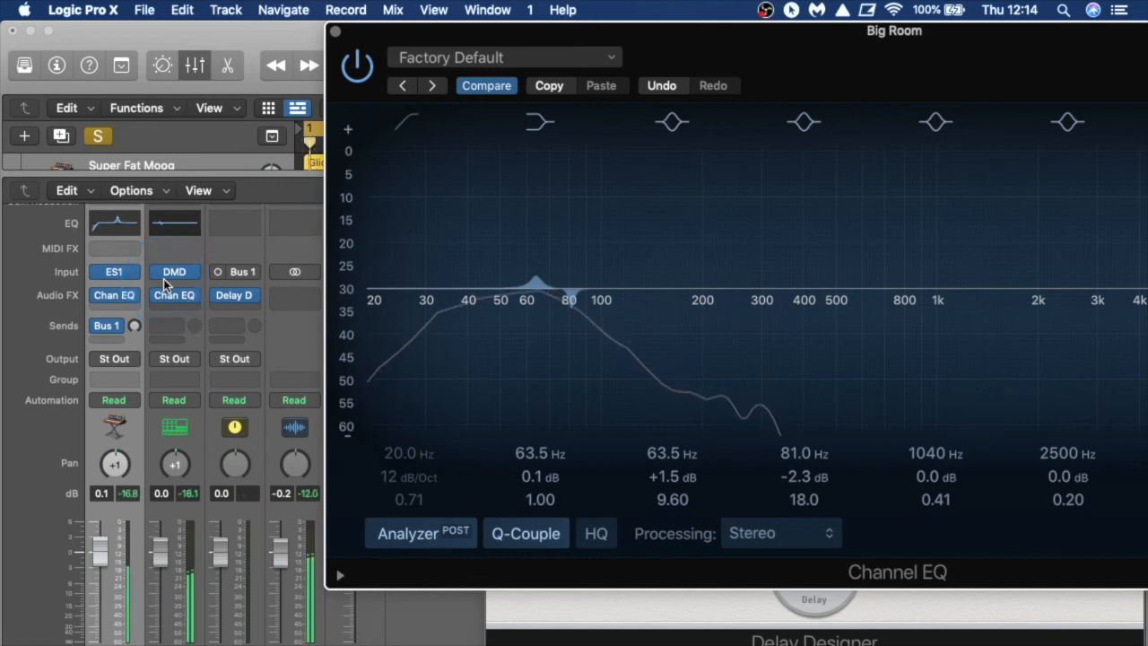
Raise Super Fat Moog's Bus 1 send to -17.8 dB while the loop plays.
left_click(137, 324)
left_click_drag(137, 324, 137, 277)
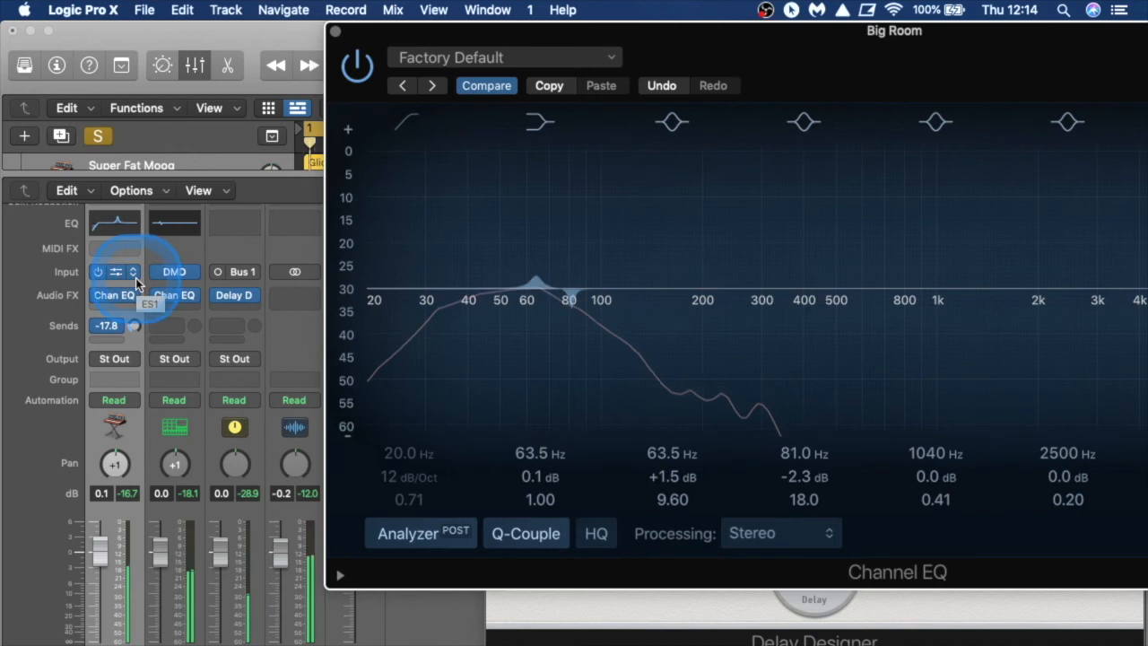
Add a Bus 1 send feeding Aux 1 to Big Room and raise its send level while the loop plays.
left_click(178, 329)
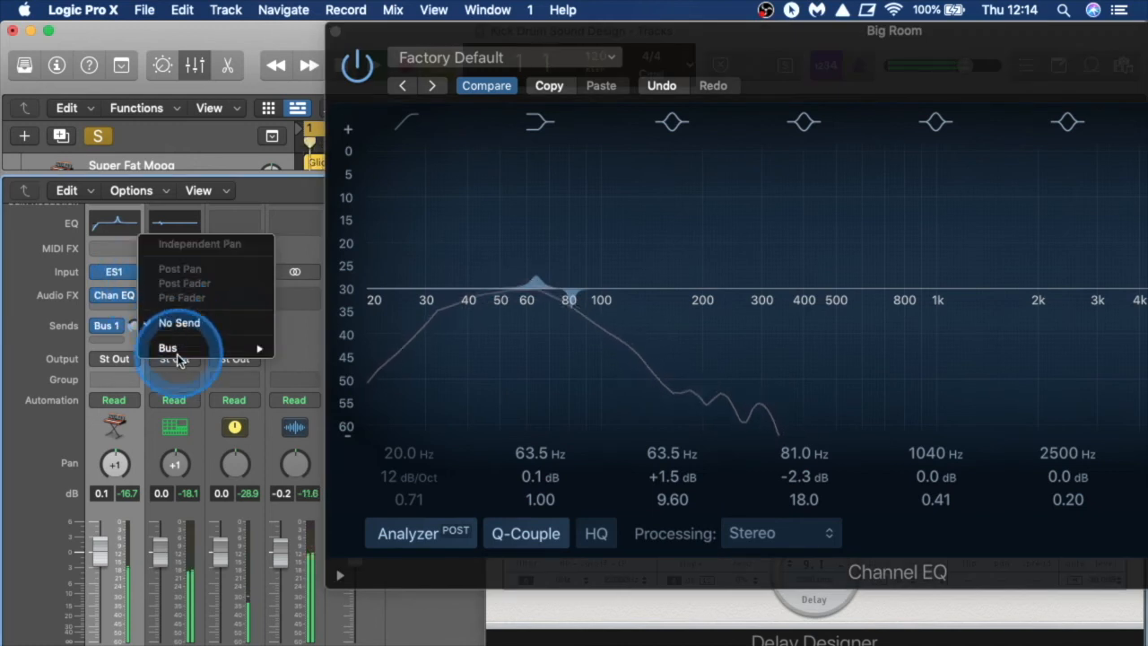
mouse_move(182, 347)
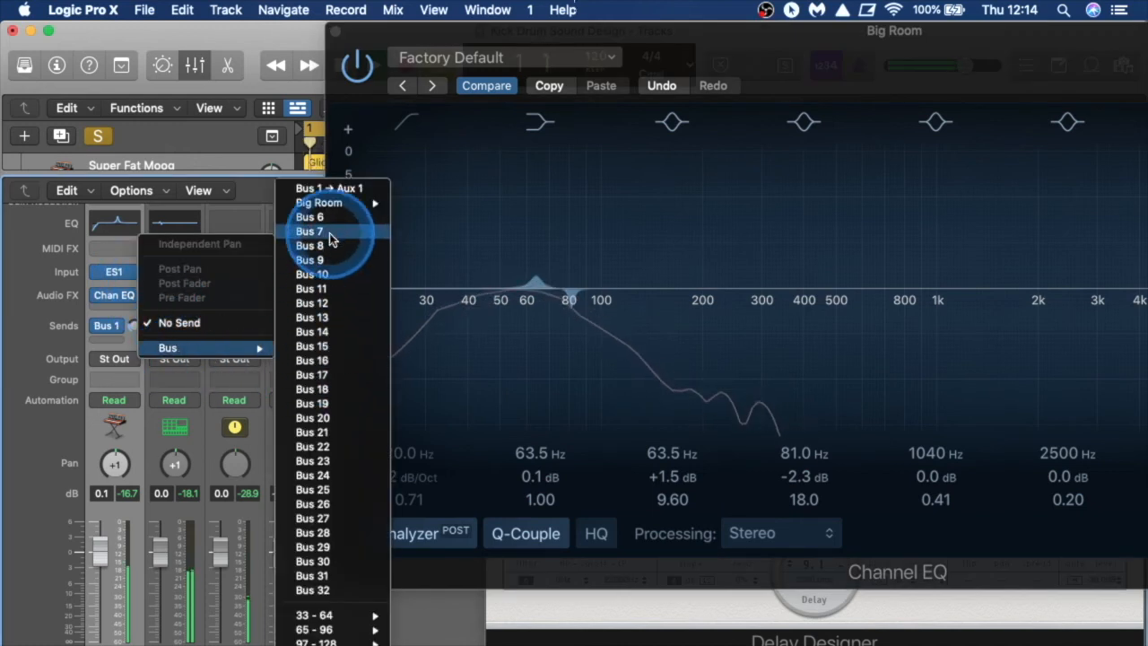
left_click(328, 190)
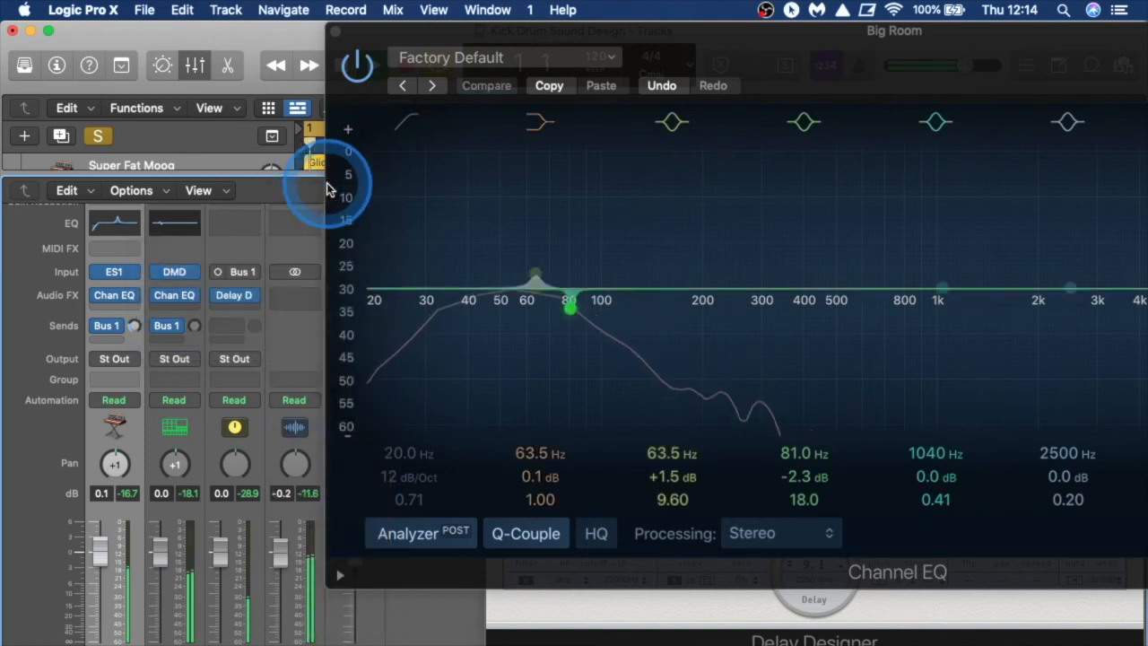
left_click(179, 326)
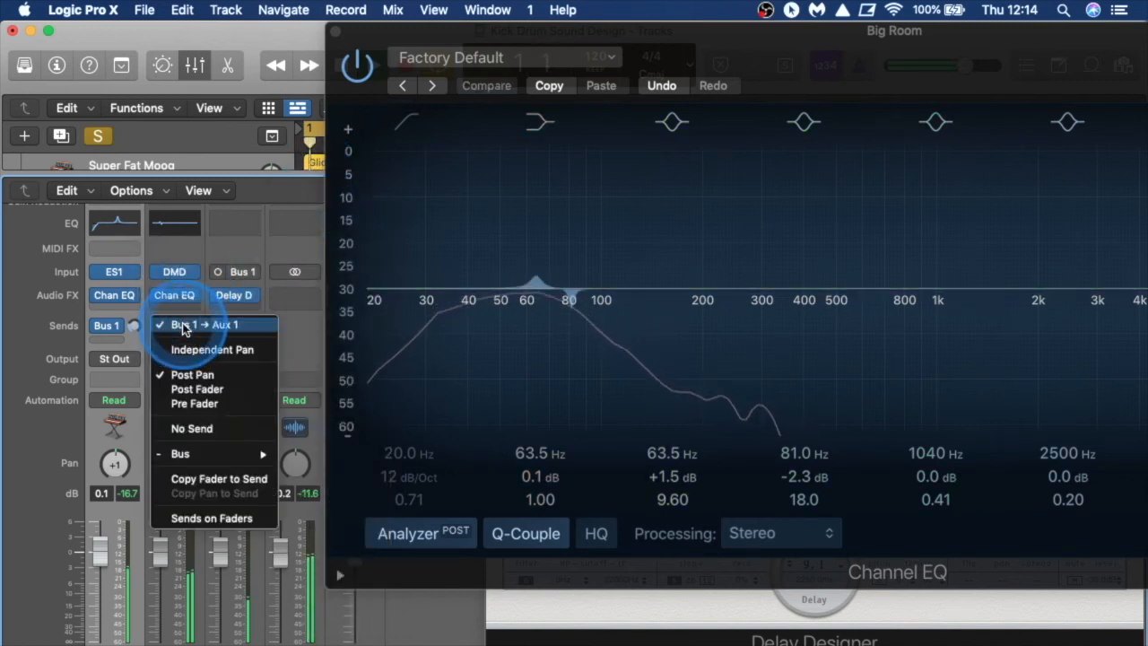
left_click(200, 327)
left_click_drag(194, 327, 220, 237)
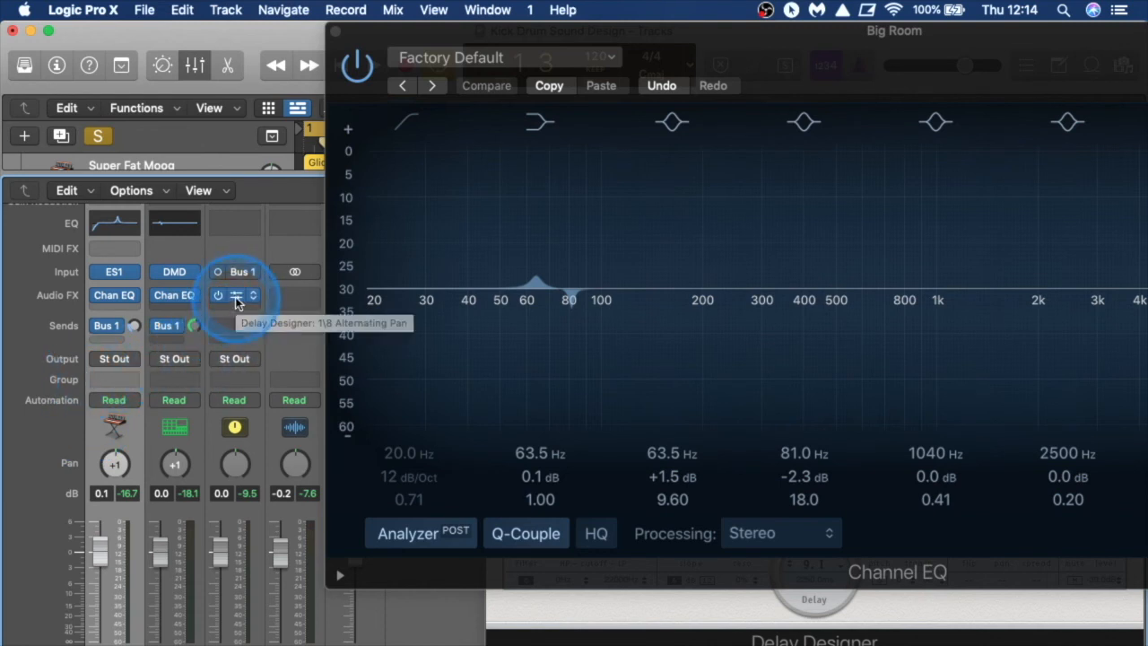
left_click(194, 341)
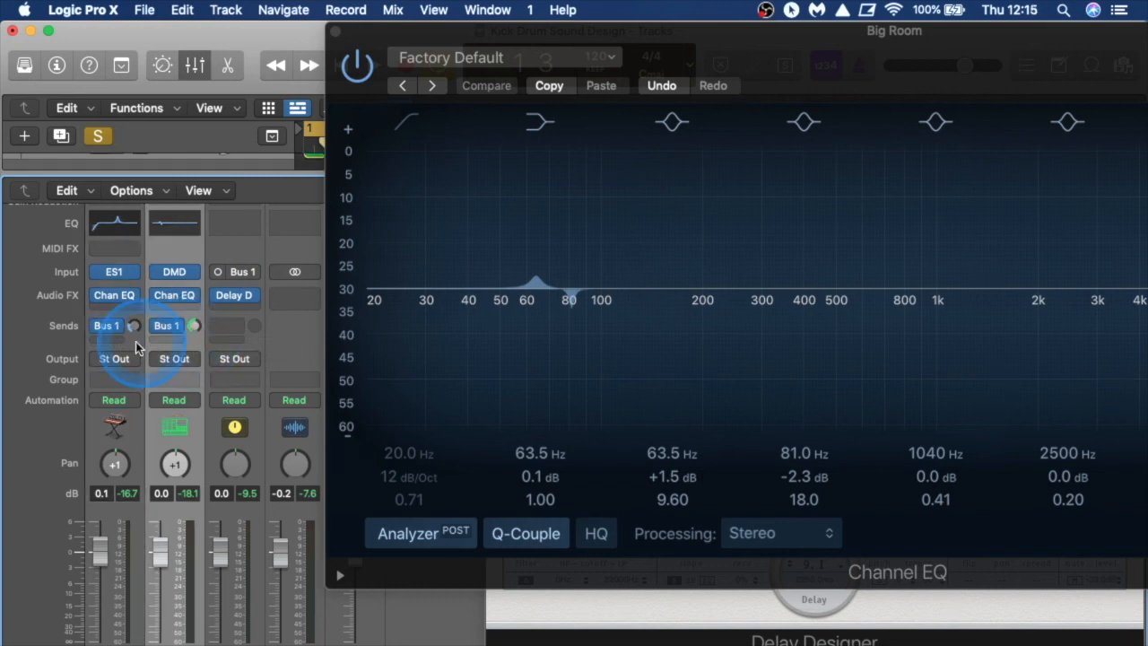
left_click(128, 342)
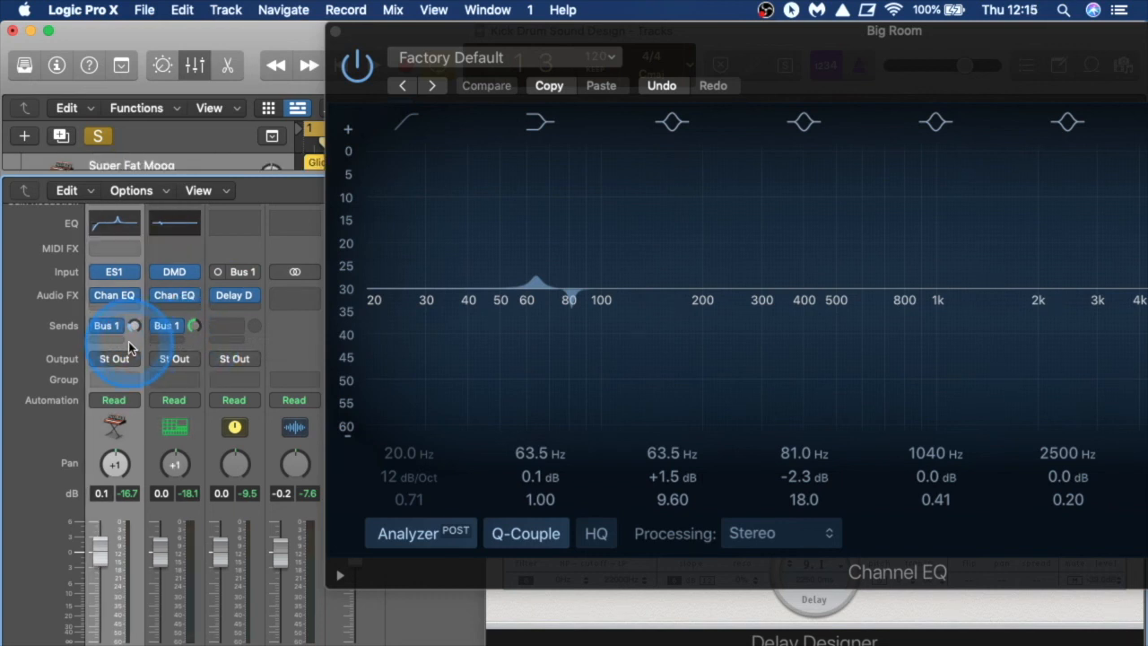
Select Aux 1, move the Big Room EQ window clear of the mixer, and close the Delay Designer window.
left_click(248, 317)
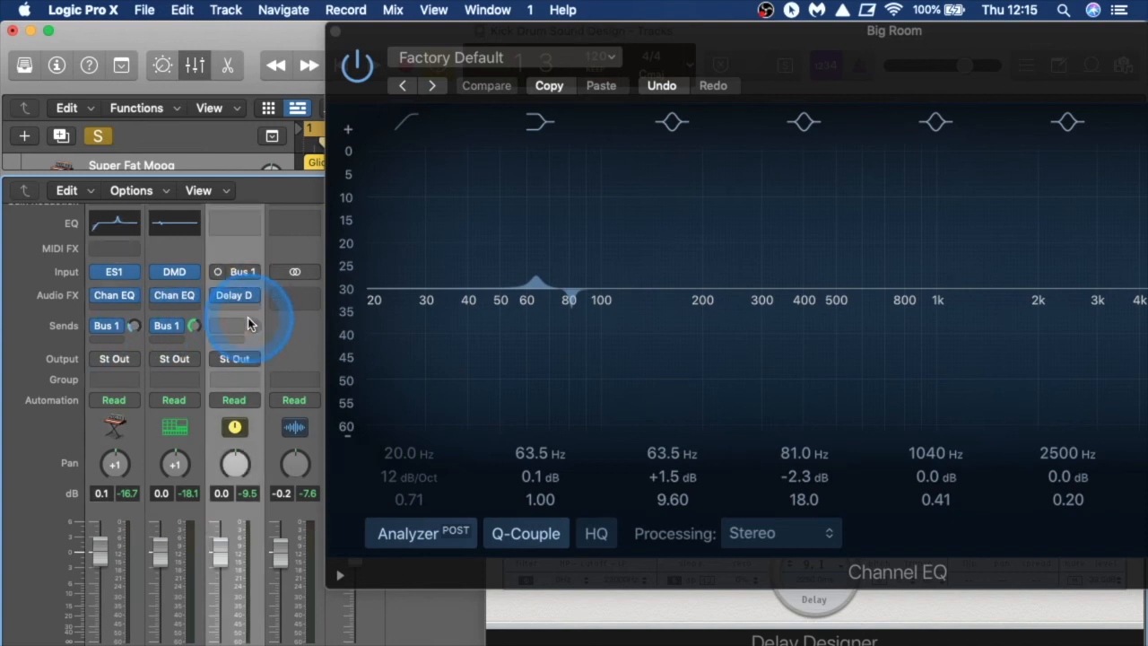
left_click_drag(362, 31, 502, 30)
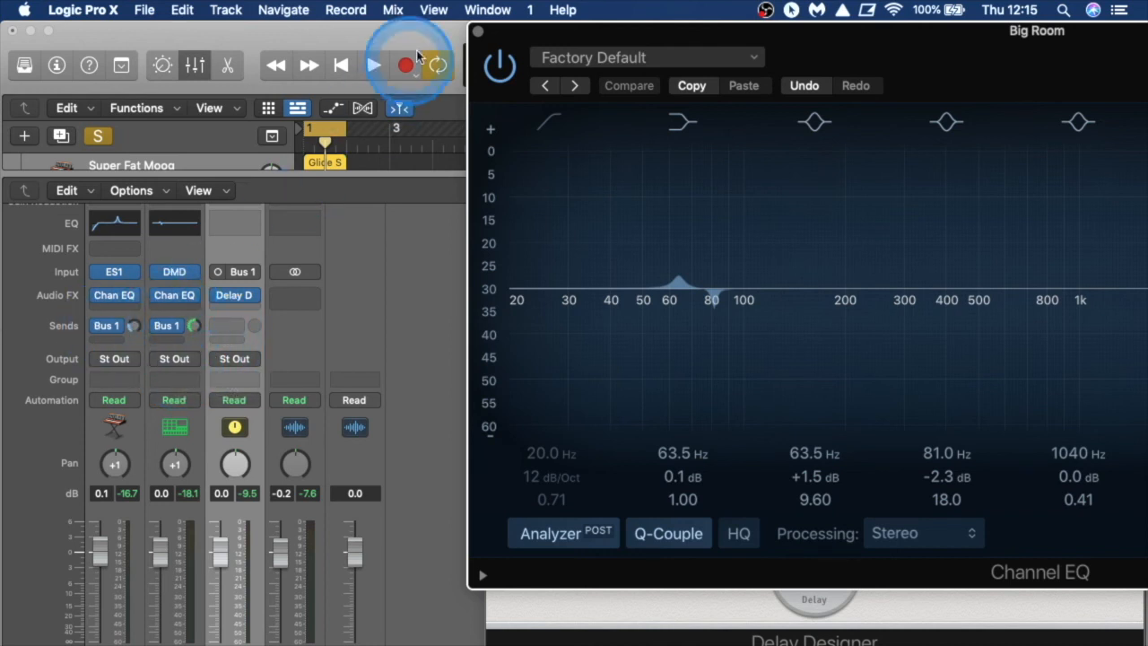
left_click_drag(516, 42, 657, 47)
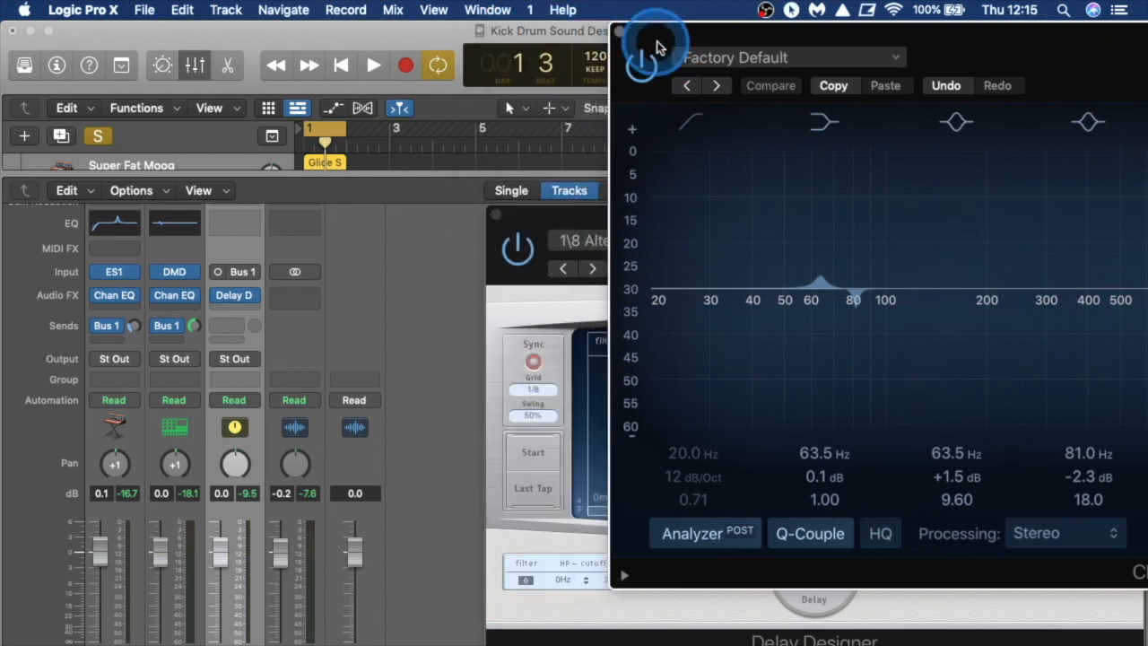
left_click(496, 215)
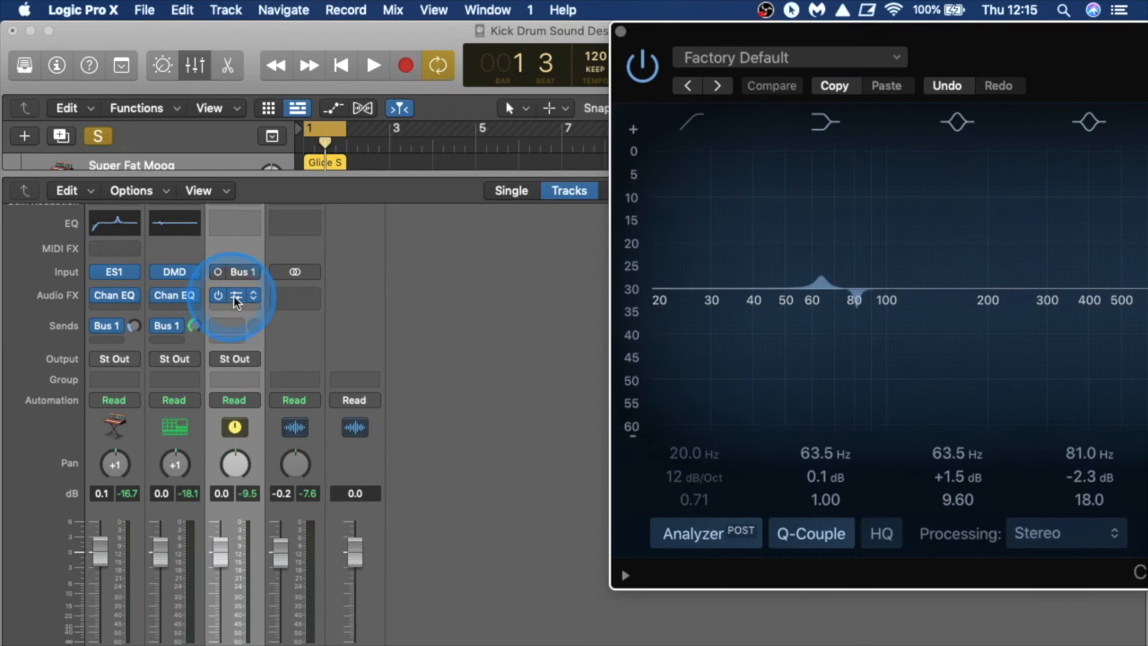
left_click_drag(691, 33, 725, 34)
Check the Bus 1 sends and Aux 1's Delay Designer slot, and close the Big Room EQ window.
left_click(138, 328)
left_click(168, 321)
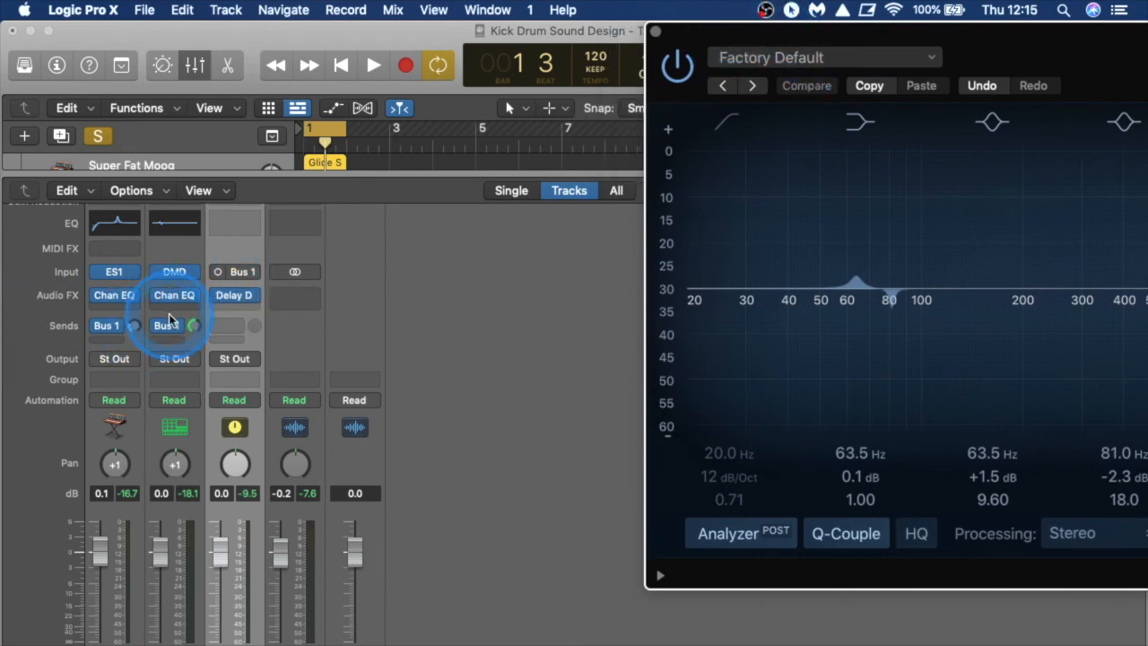
left_click(234, 304)
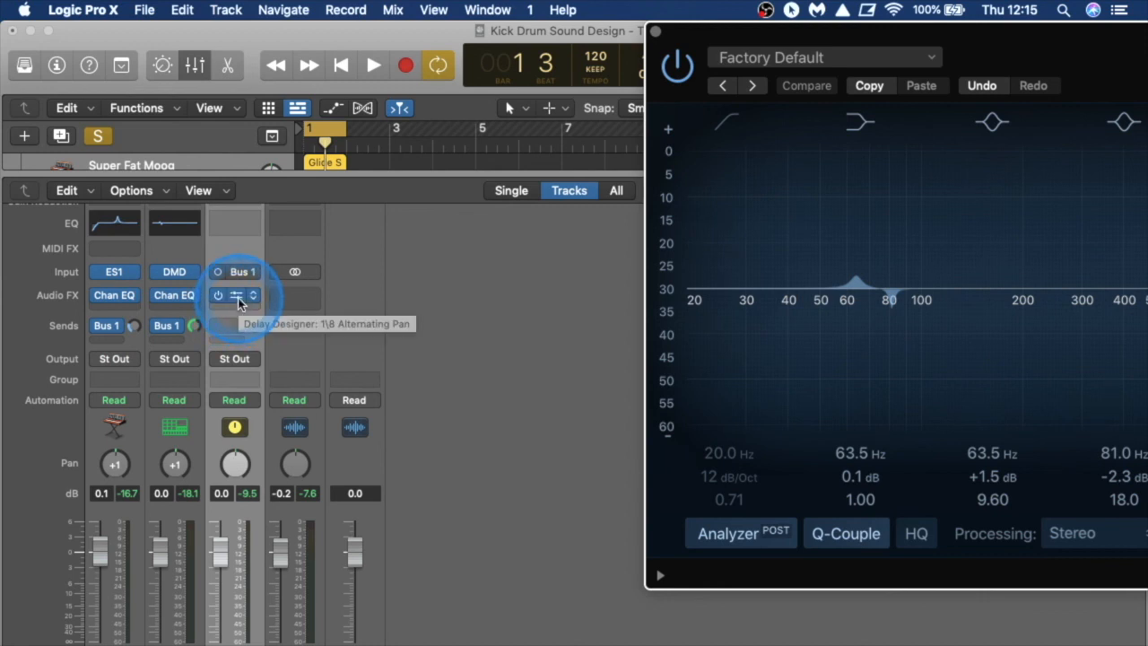
left_click(251, 298)
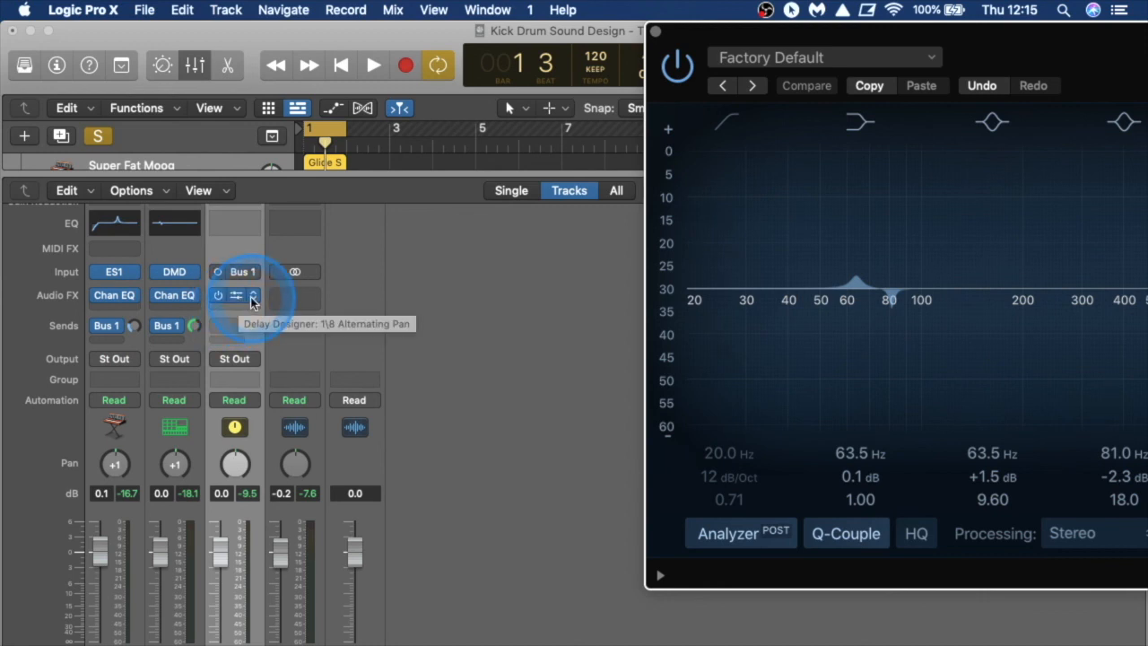
left_click(658, 34)
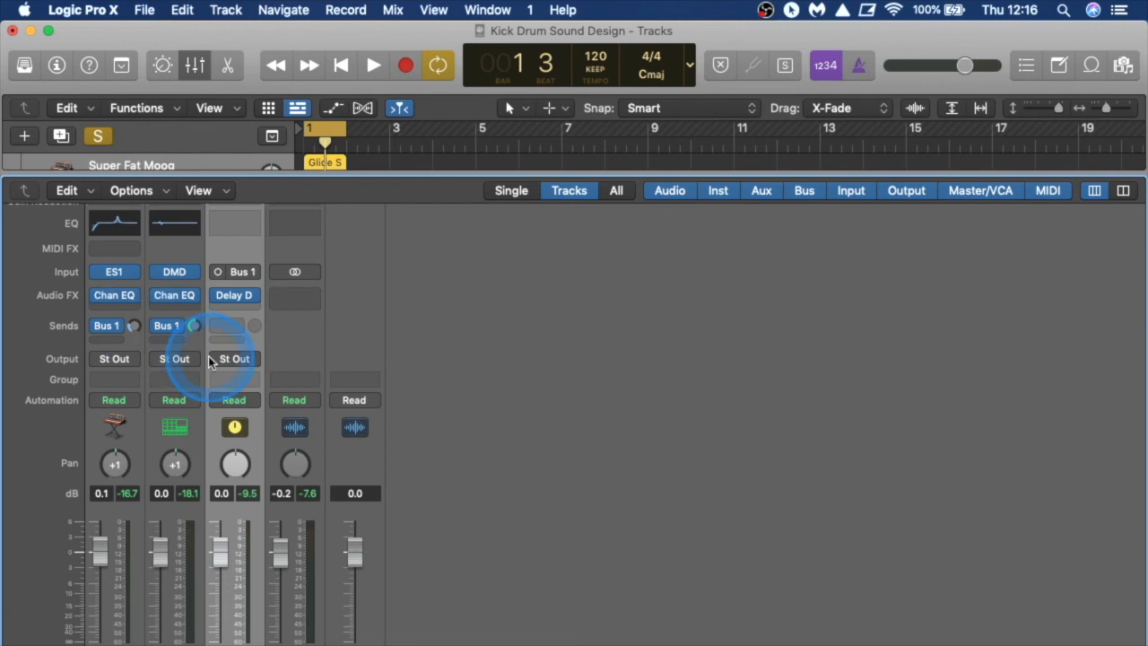
Review the Channel EQ curves of Super Fat Moog and Big Room and close both EQ windows.
left_click(126, 264)
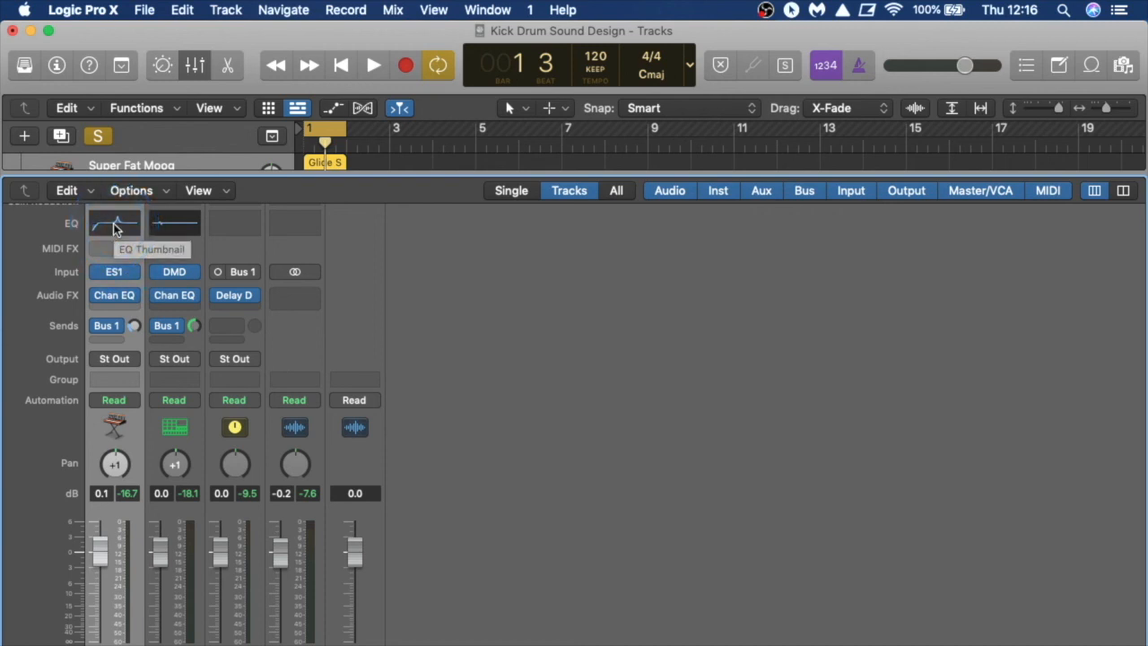
left_click(115, 225)
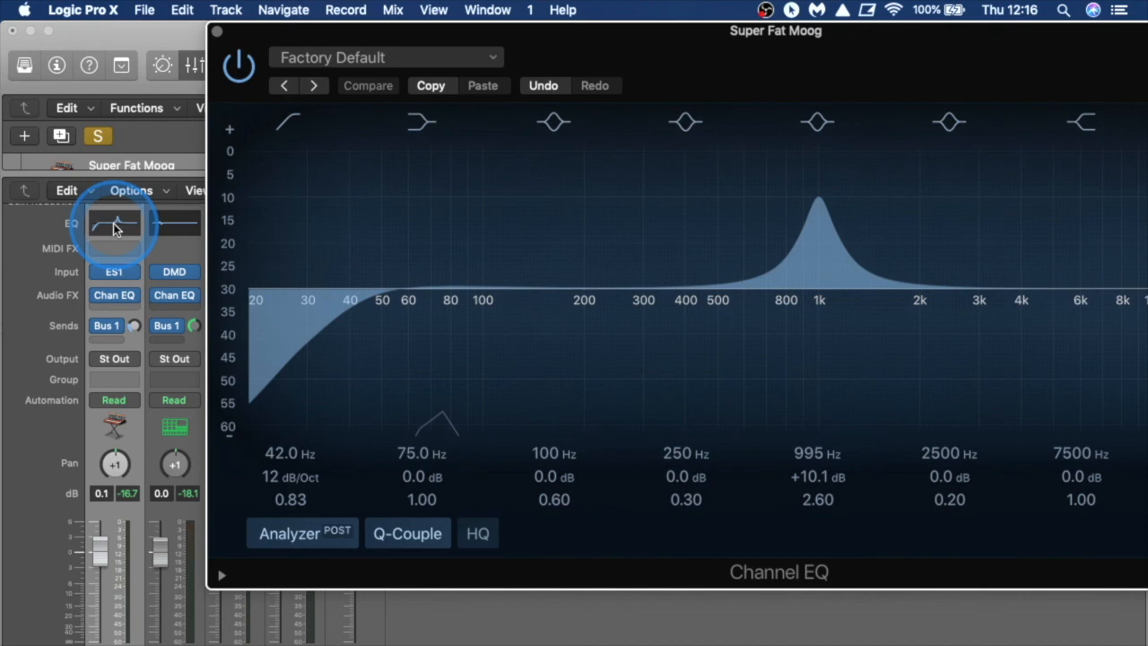
left_click_drag(351, 25, 507, 8)
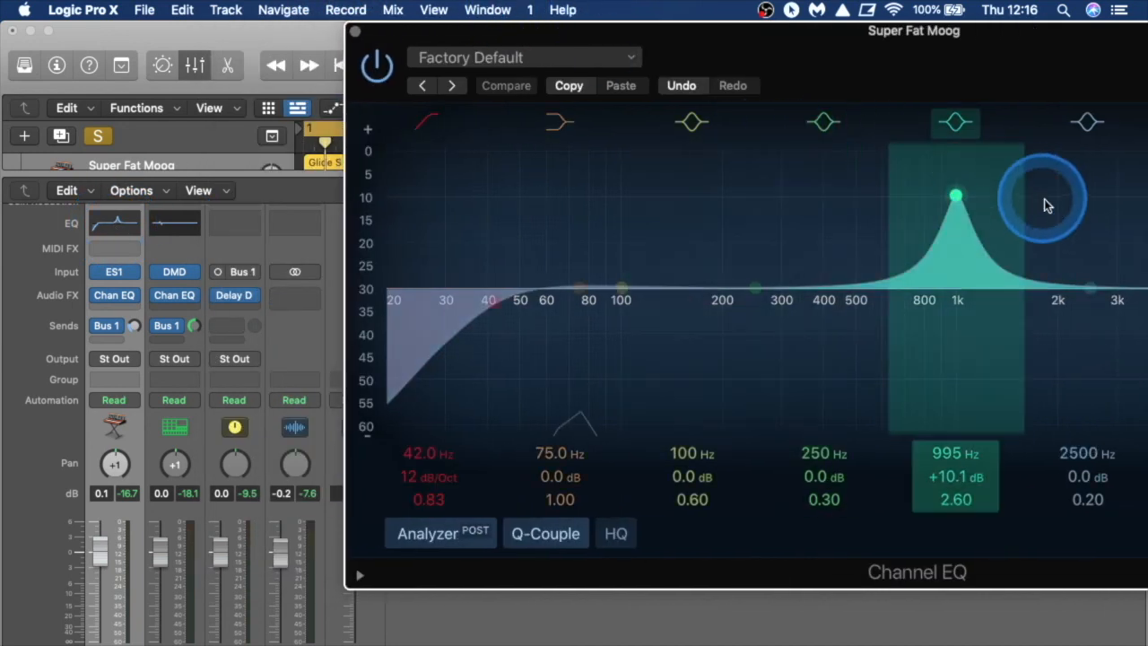
left_click(160, 232)
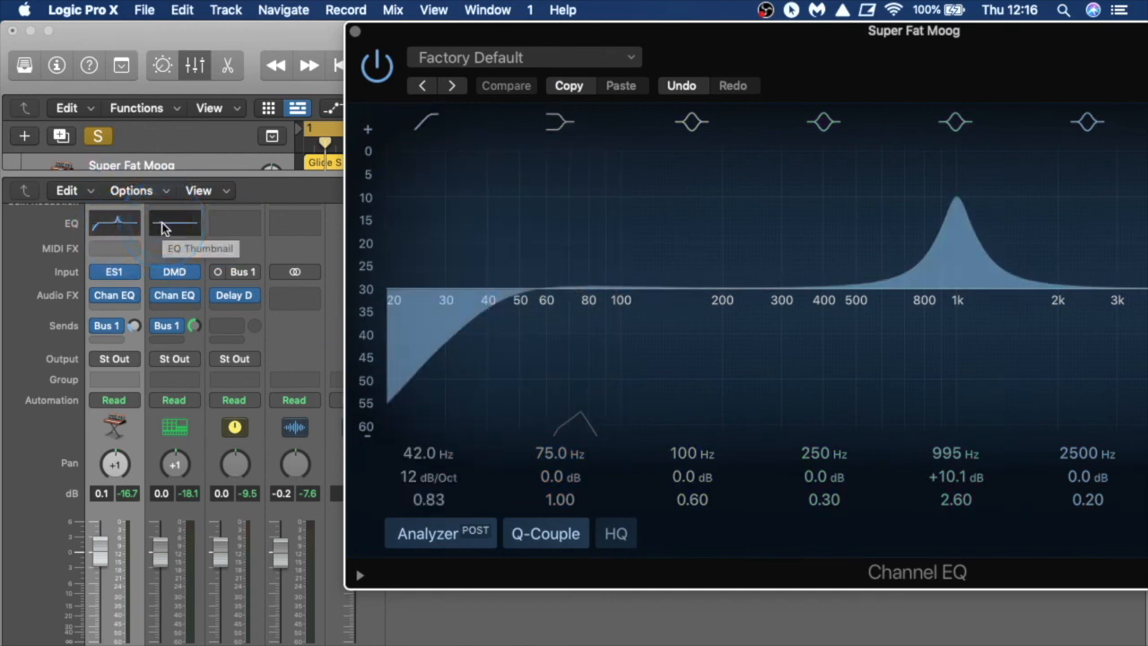
left_click(162, 229)
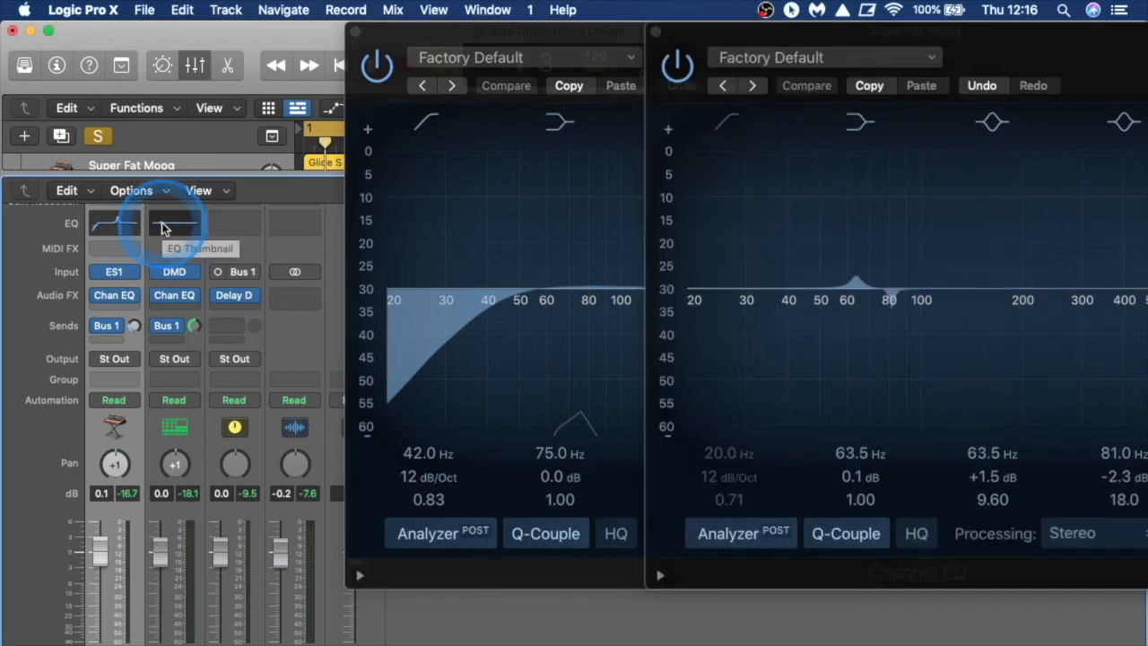
left_click_drag(550, 45, 640, 184)
left_click_drag(1017, 36, 758, 18)
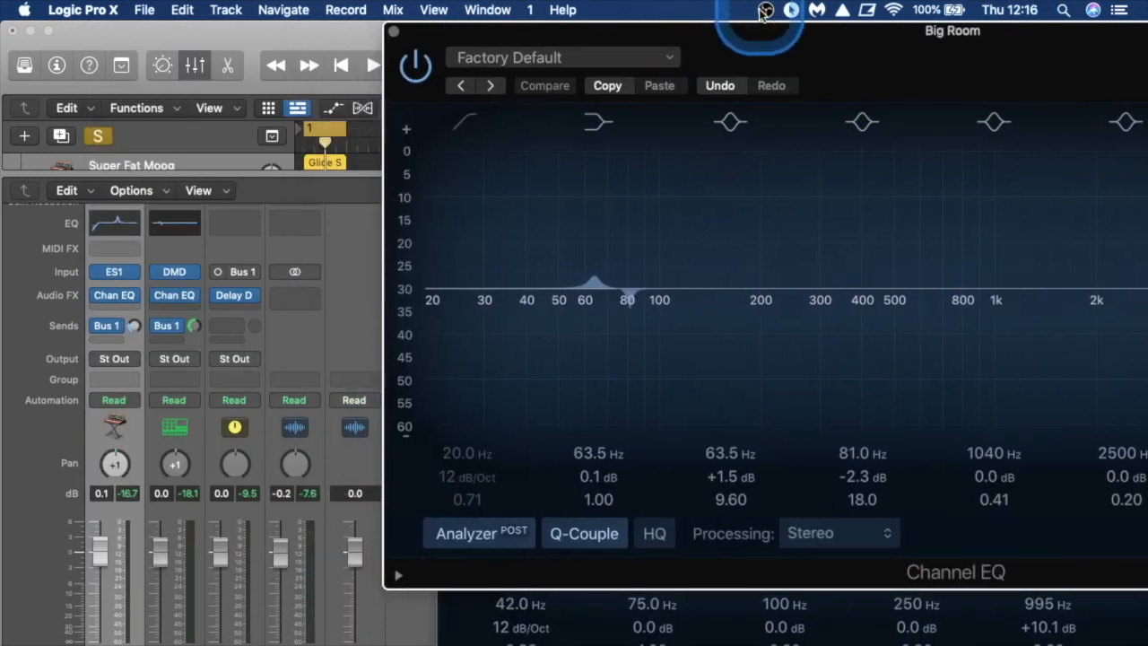
left_click(393, 36)
left_click(450, 185)
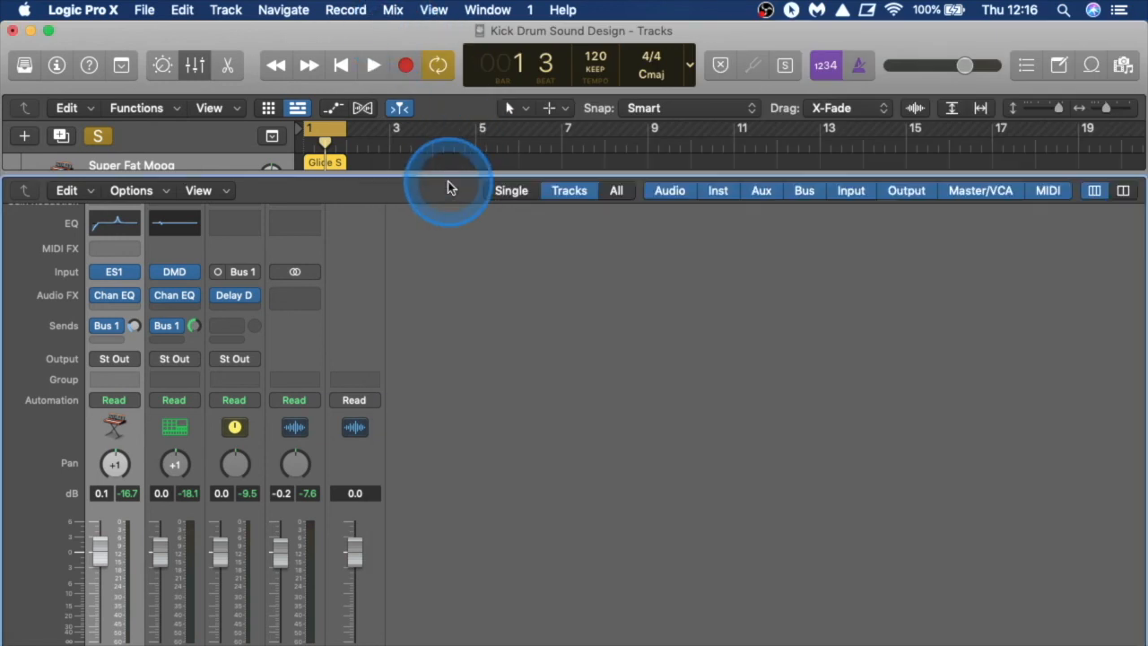
mouse_move(449, 174)
left_mouse_down()
mouse_move(448, 198)
mouse_move(451, 171)
left_mouse_up()
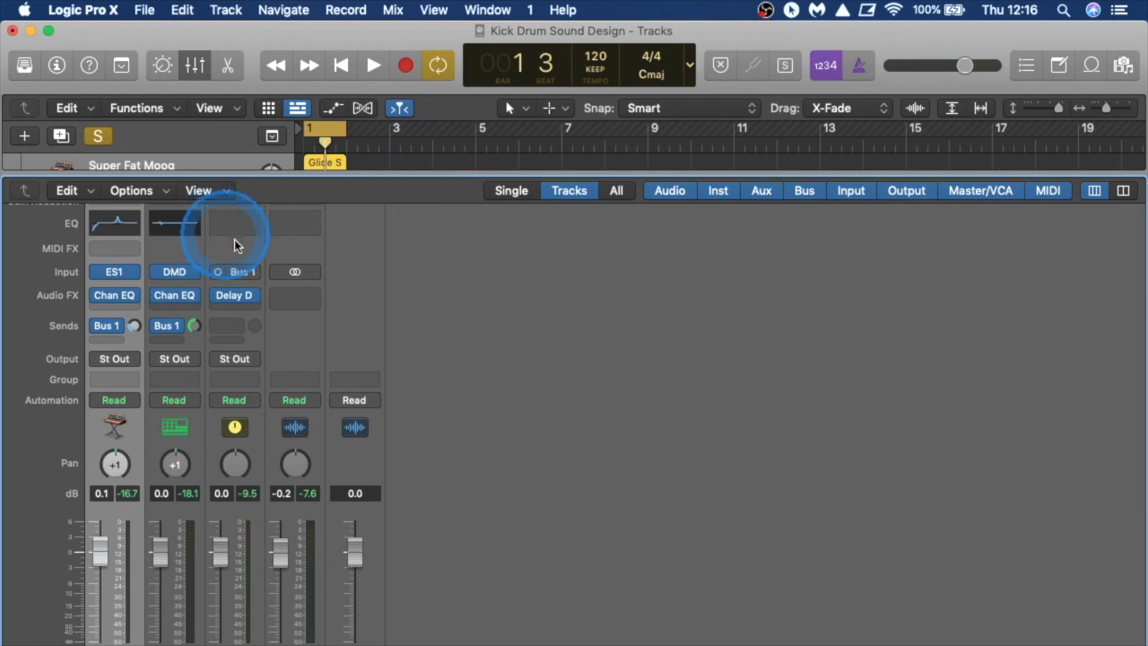
Set Aux 1's fader to -0.2 dB and lower Big Room's Bus 1 send to -∞ while the loop plays.
left_click(119, 589)
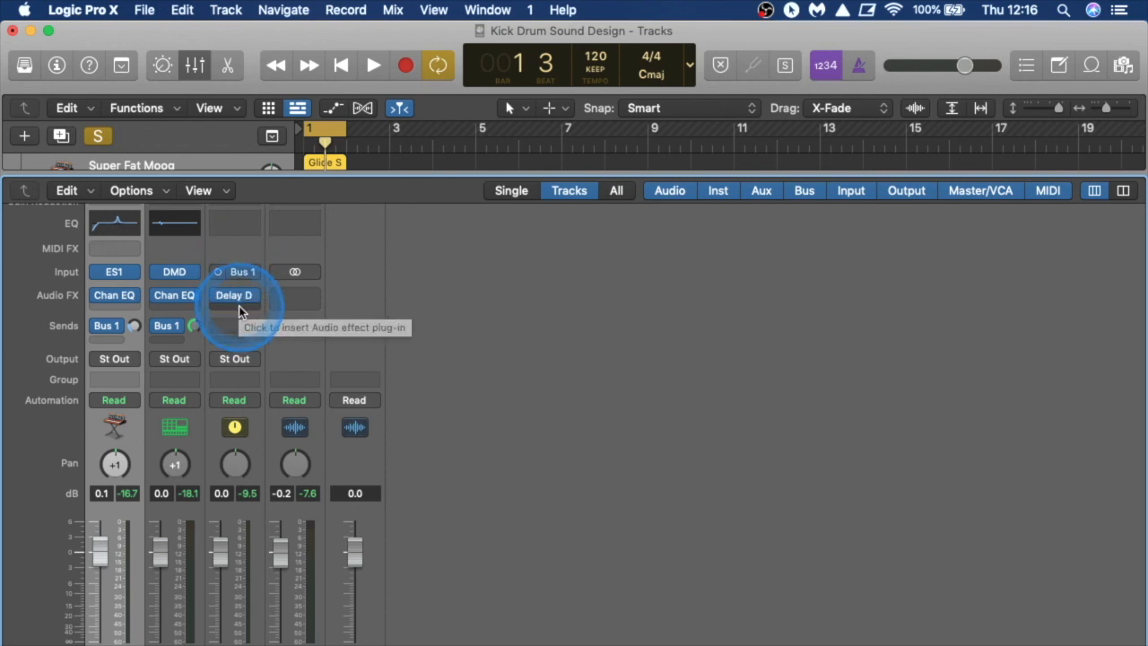
left_click_drag(220, 548, 218, 551)
key("space")
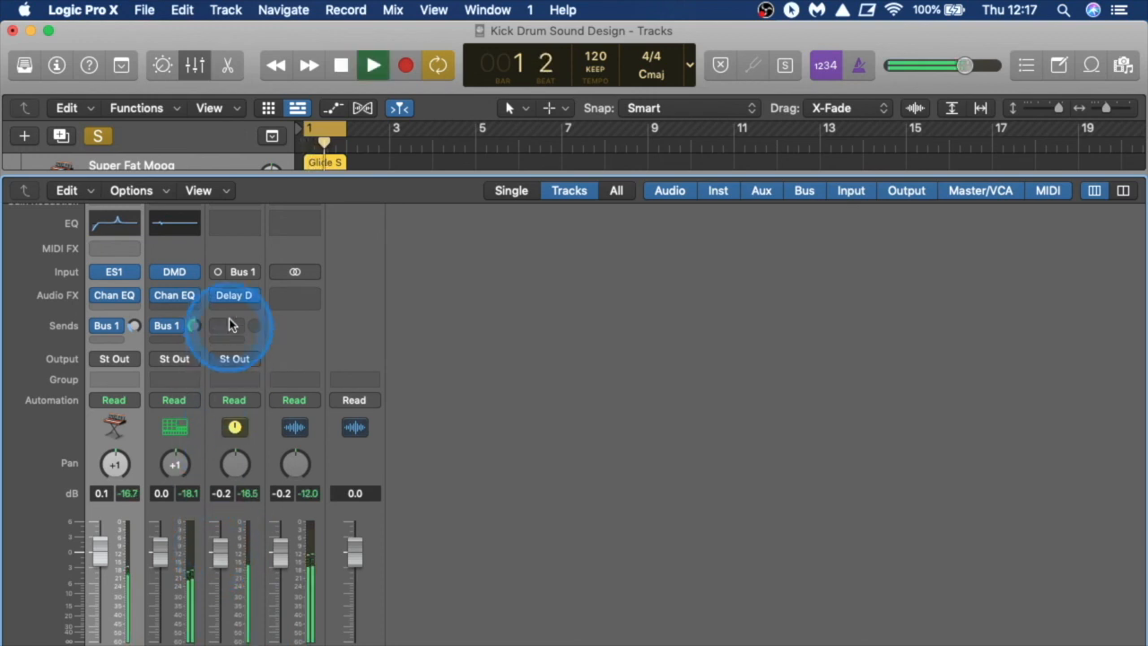
left_click_drag(192, 327, 225, 528)
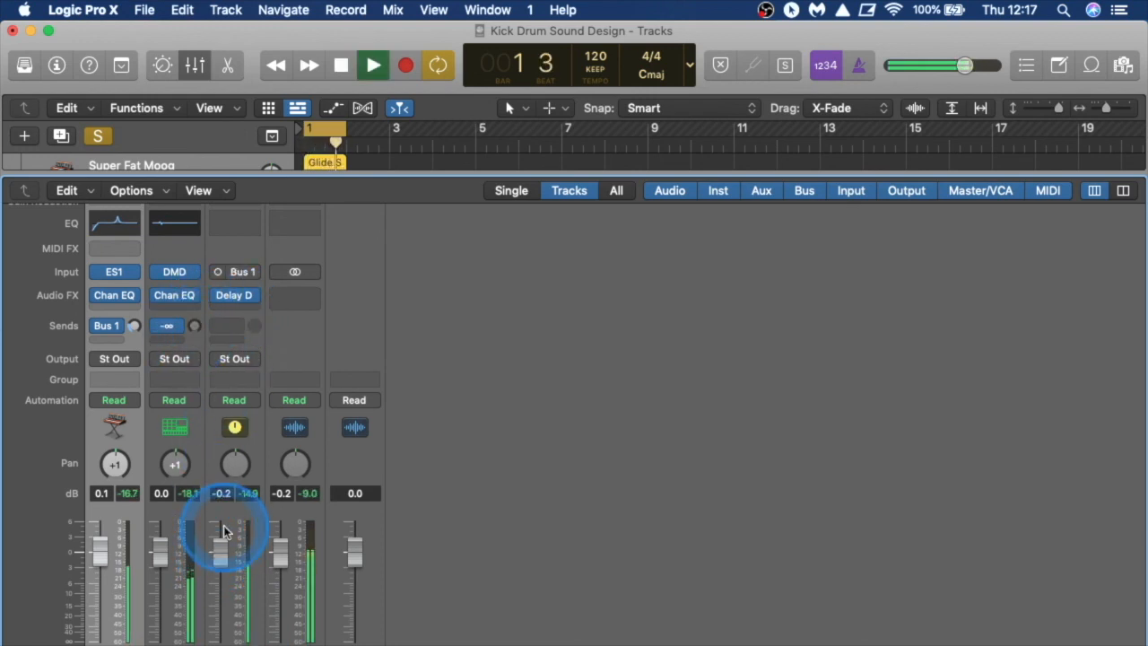
Insert ChromaVerb after Delay Designer on Aux 1 and set its decay to 0.66 s.
left_click(243, 310)
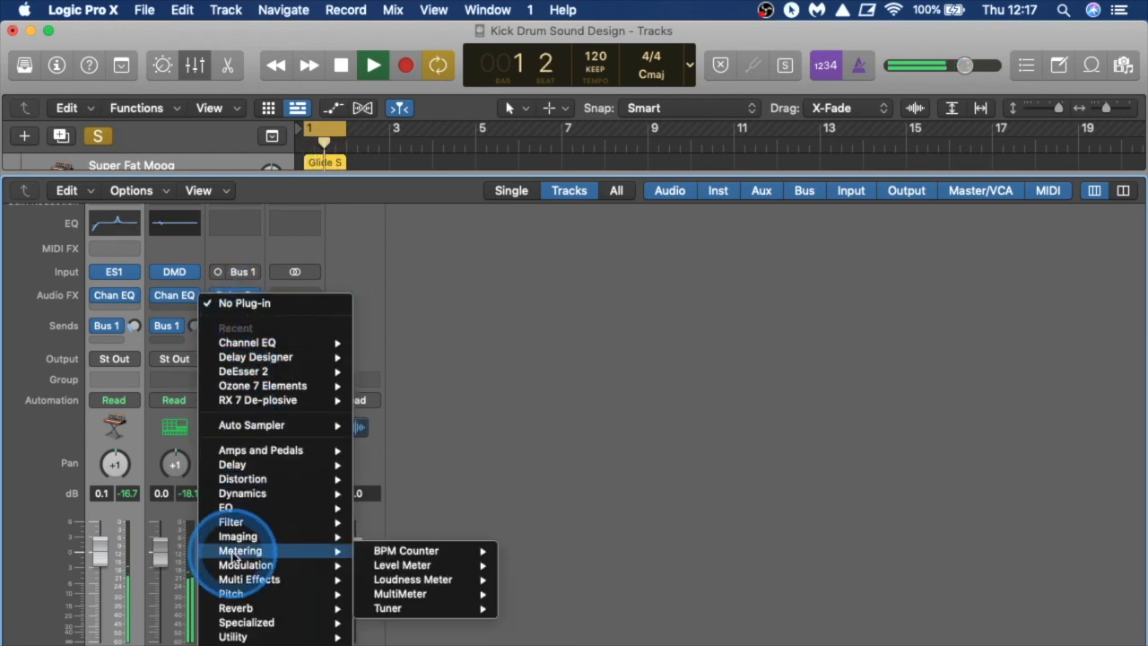
mouse_move(232, 597)
mouse_move(302, 608)
mouse_move(410, 608)
left_click(541, 609)
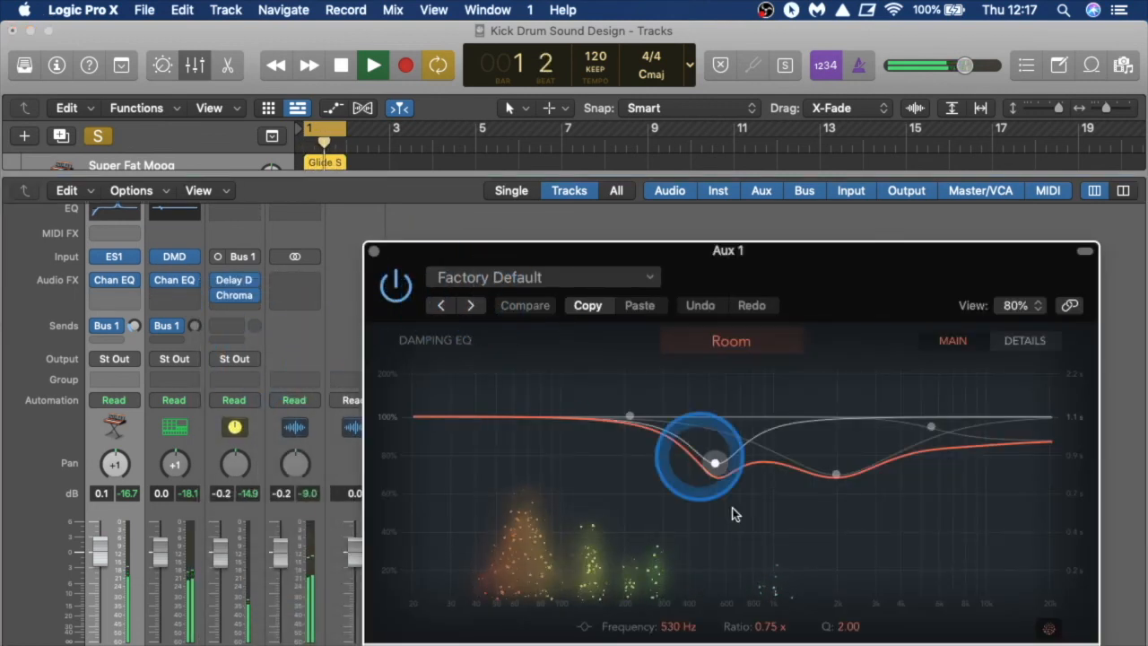
left_click_drag(813, 53, 806, 45)
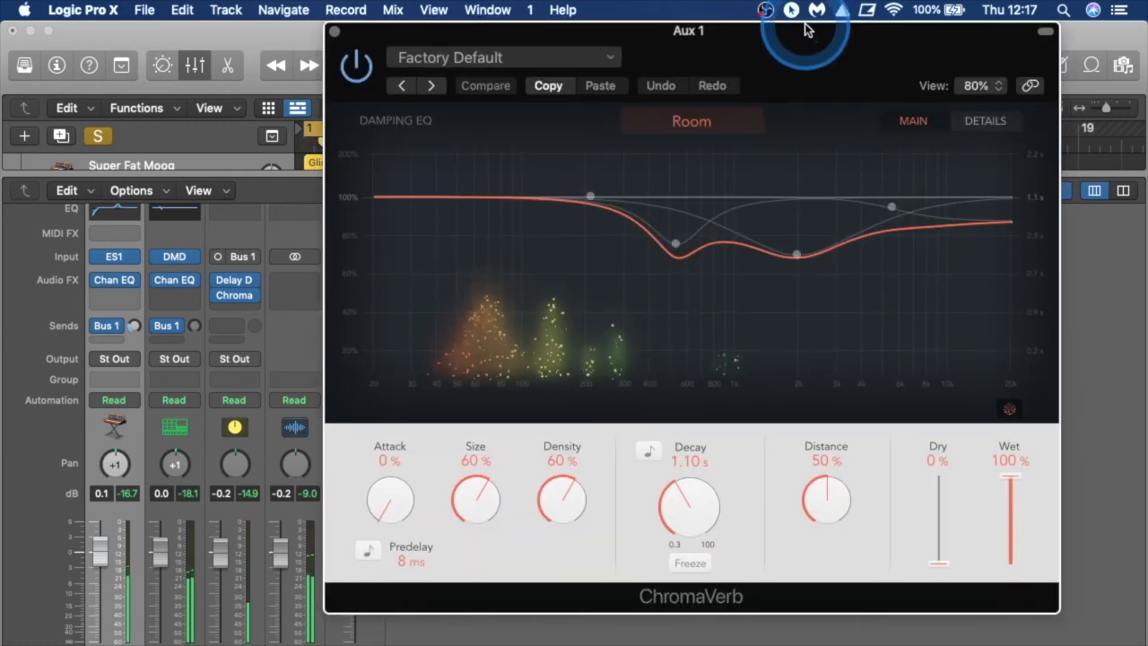
left_click_drag(679, 508, 693, 551)
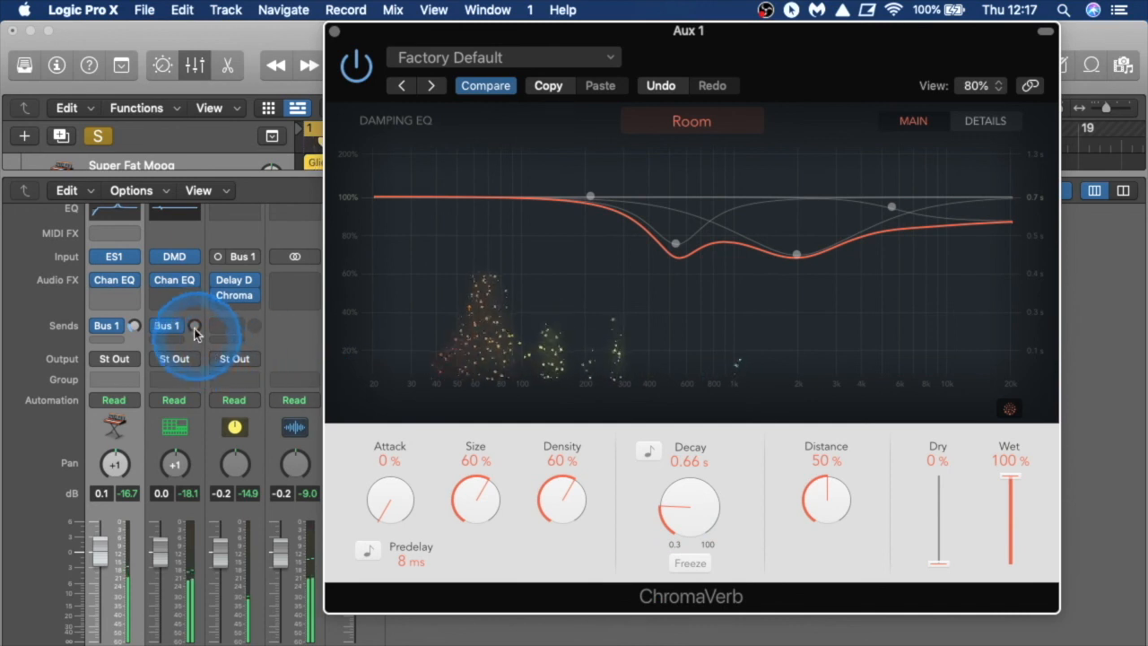
Lower Super Fat Moog's Bus 1 send and adjust Big Room's Bus 1 send while the loop plays.
left_click_drag(132, 331, 148, 362)
mouse_move(194, 326)
left_mouse_down()
mouse_move(199, 380)
mouse_move(206, 357)
mouse_move(174, 325)
mouse_move(195, 323)
left_mouse_up()
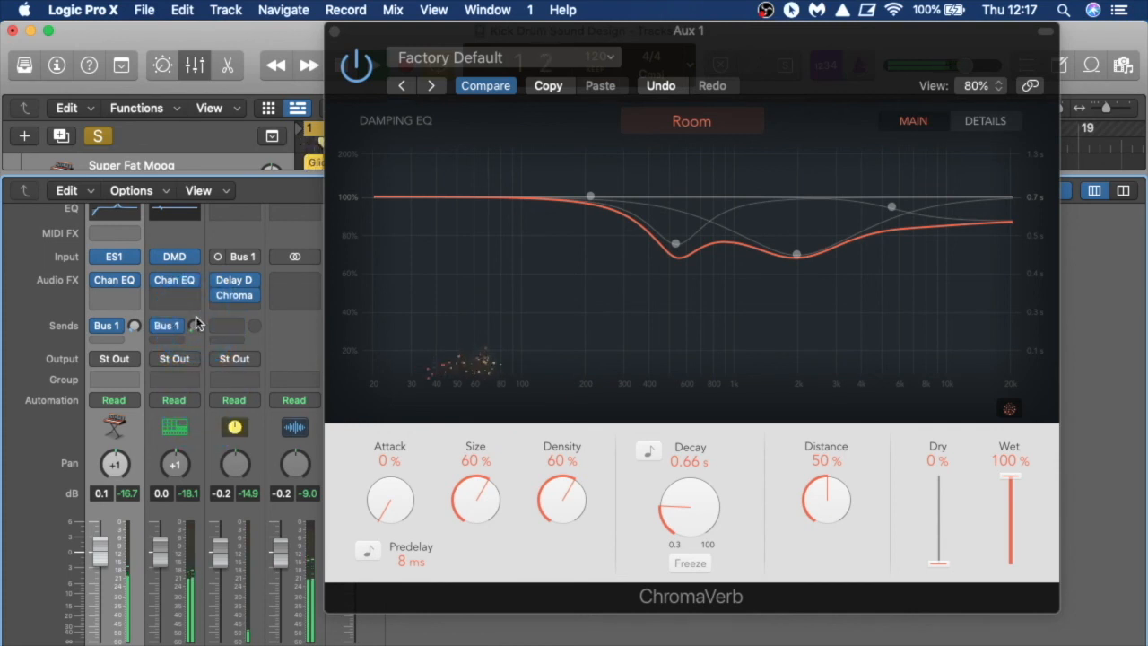